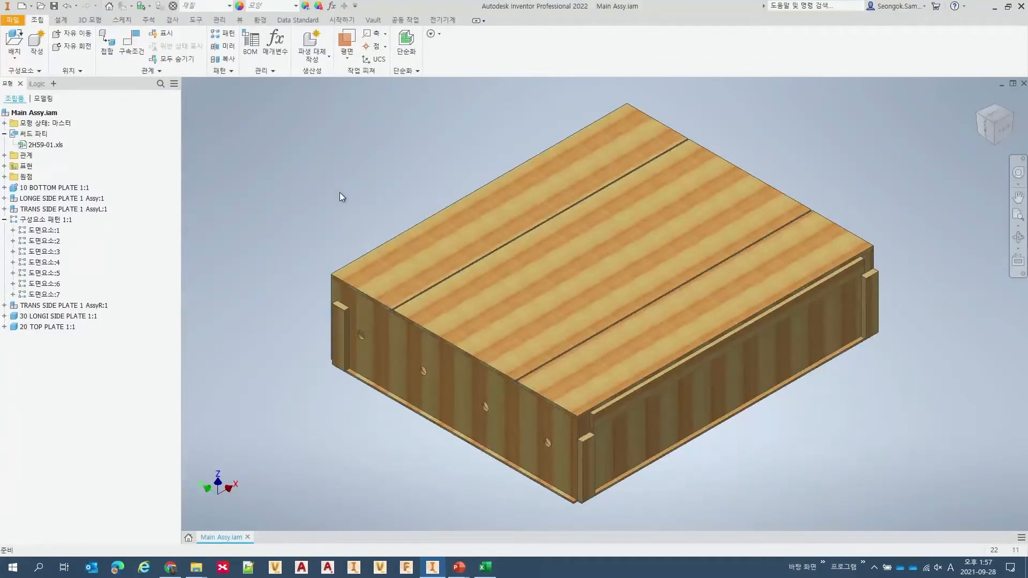
- Hide the 20 TOP PLATE component to expose the frames inside the box
{"action": "left_click", "coordinate": [508, 309]}
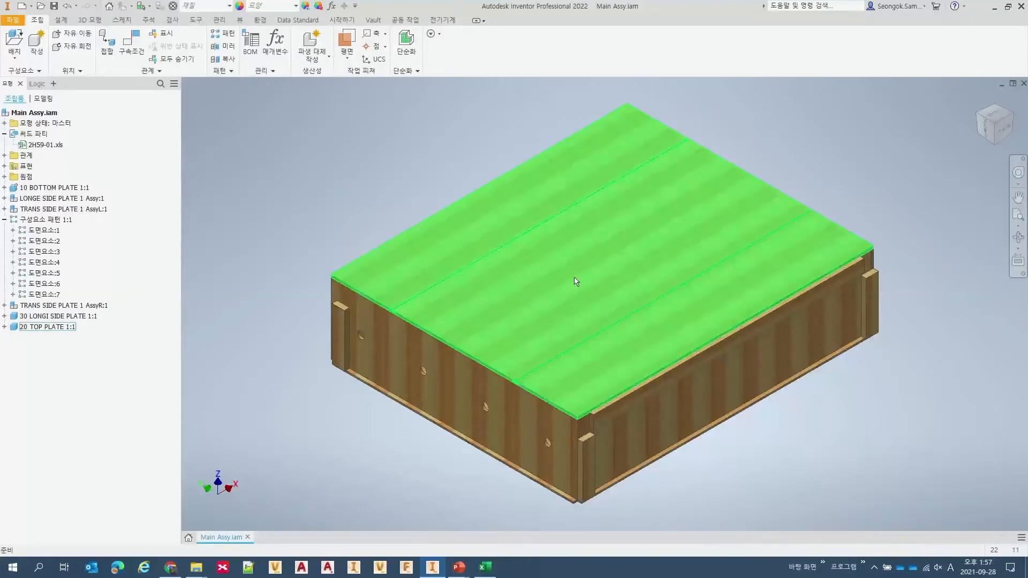
{"action": "right_click", "coordinate": [576, 282]}
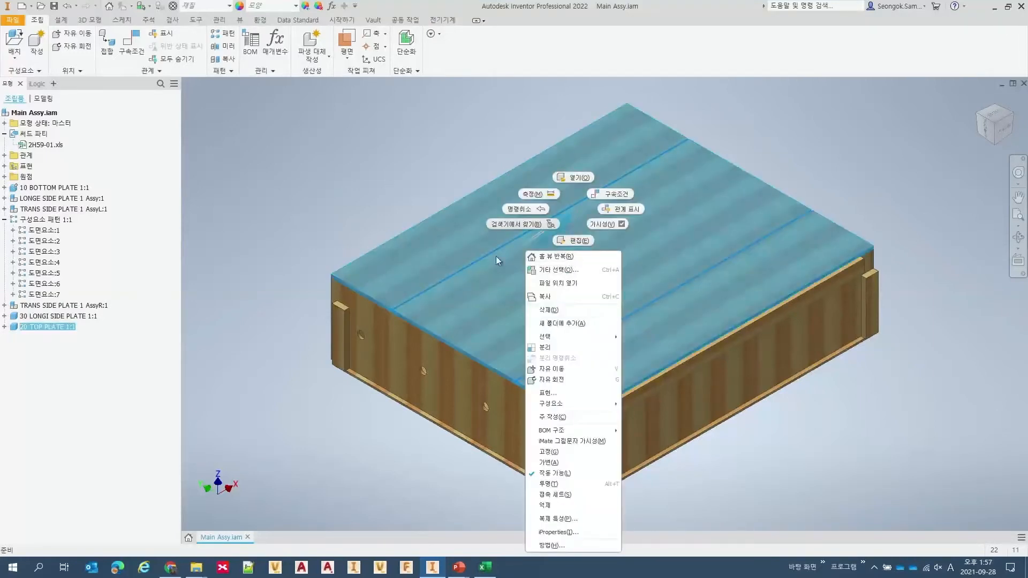
{"action": "left_click", "coordinate": [360, 198]}
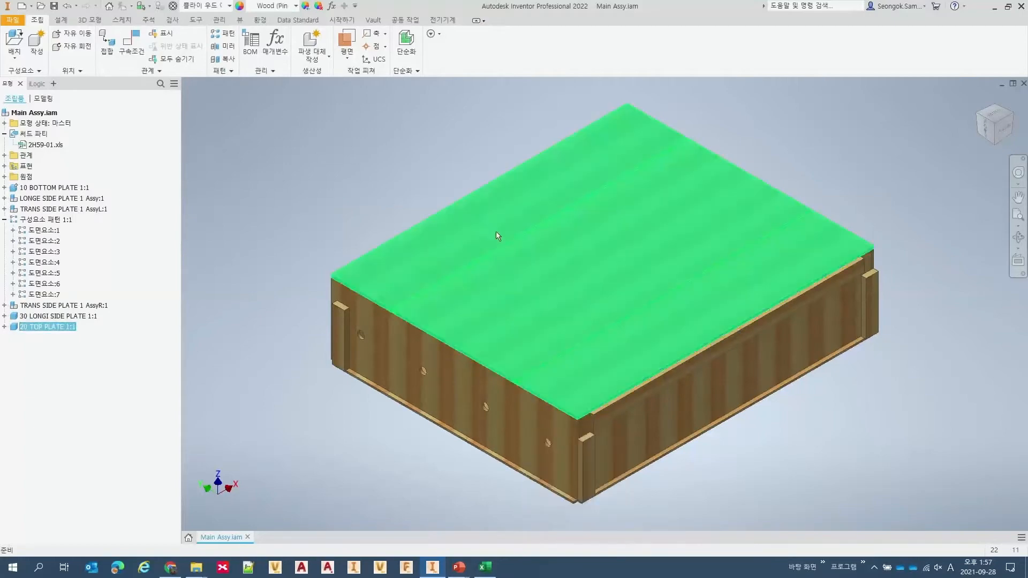
{"action": "right_click", "coordinate": [580, 261]}
{"action": "left_click", "coordinate": [609, 224]}
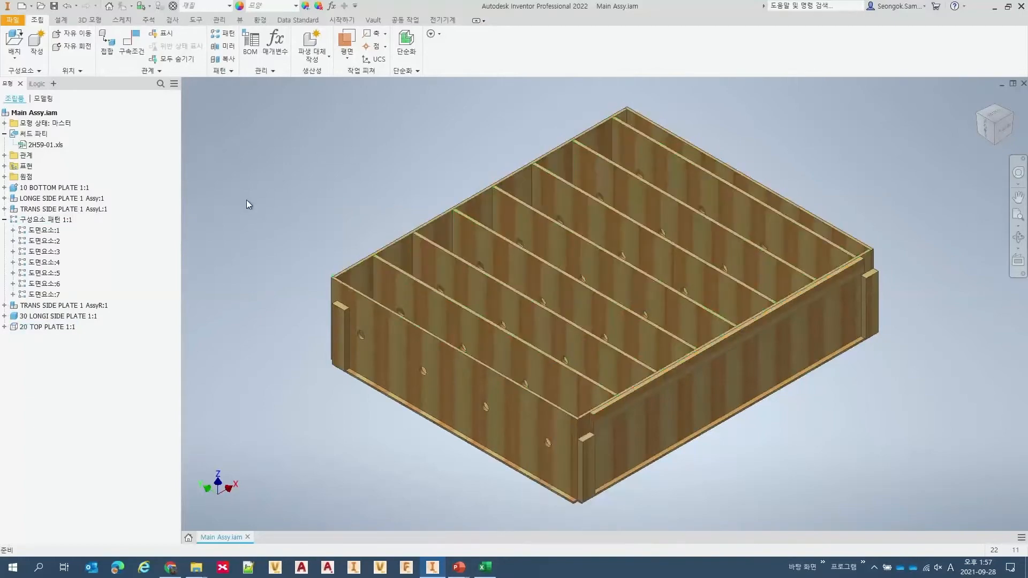
{"action": "middle_click_drag", "start_coordinate": [459, 265], "coordinate": [471, 374], "text": "shift"}
{"action": "middle_click_drag", "start_coordinate": [486, 331], "coordinate": [520, 323], "text": "shift"}
{"action": "middle_click_drag", "start_coordinate": [687, 289], "coordinate": [662, 260], "text": "shift"}
{"action": "key", "text": "F6"}
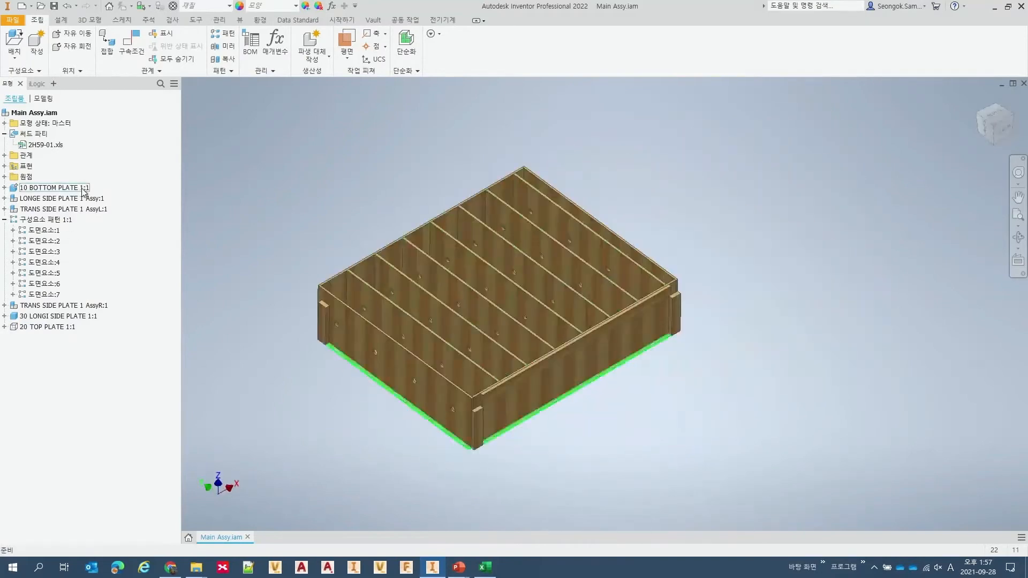
- Select the linked spreadsheet 2H59-01.xls among the assembly's third-party files
{"action": "left_click", "coordinate": [5, 134]}
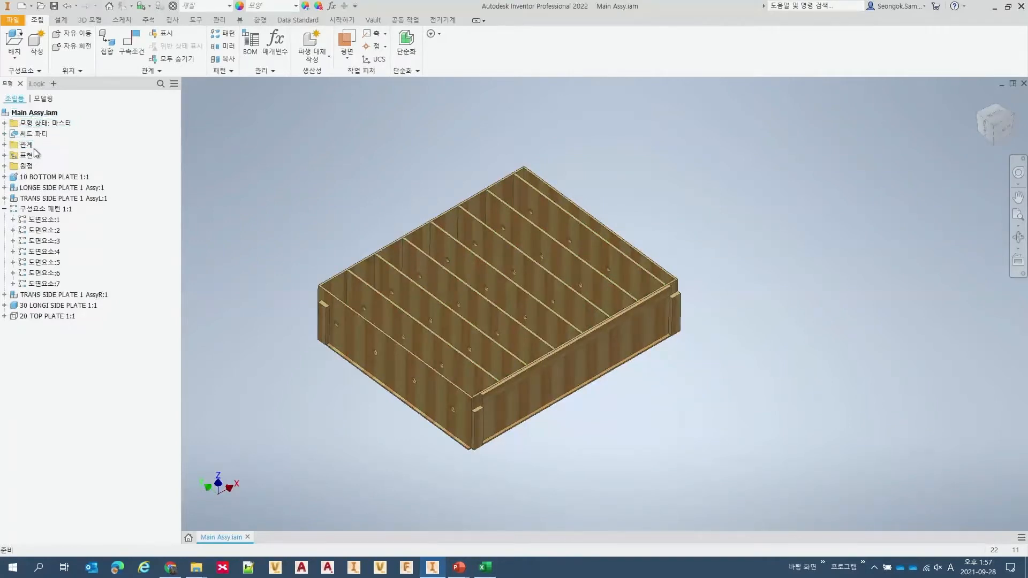
{"action": "left_click", "coordinate": [4, 134]}
{"action": "left_click", "coordinate": [41, 144]}
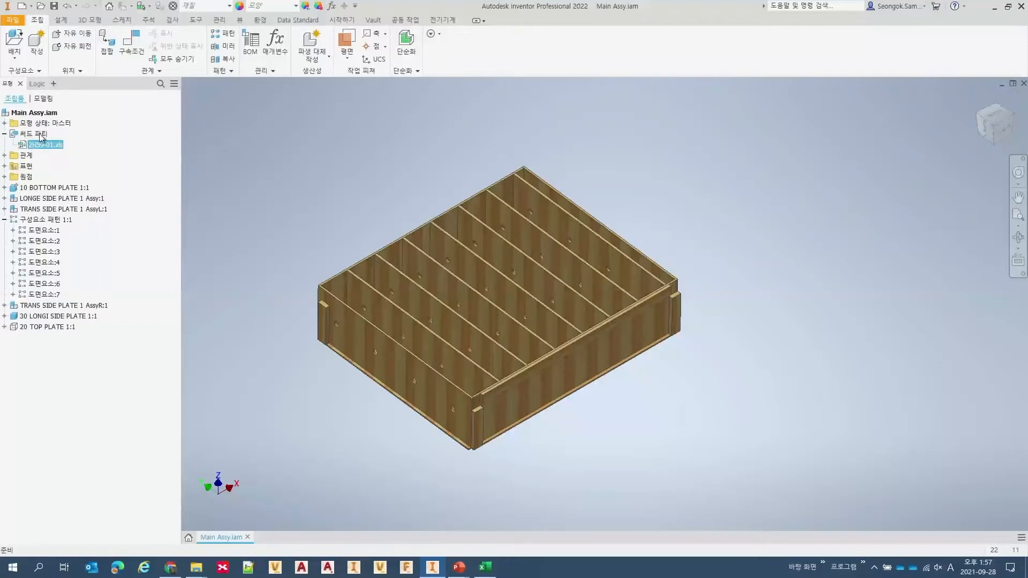
- Open the assembly's parameters and collapse the model parameters to examine those linked from 2H59-01.xls
{"action": "left_click", "coordinate": [219, 21]}
{"action": "left_click", "coordinate": [138, 54]}
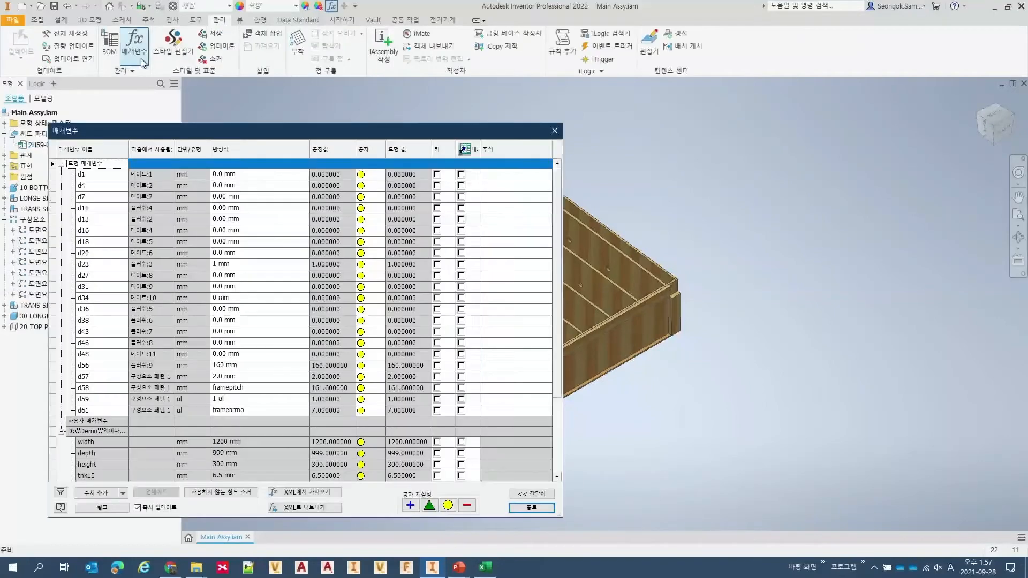
{"action": "left_click_drag", "start_coordinate": [191, 128], "coordinate": [374, 72]}
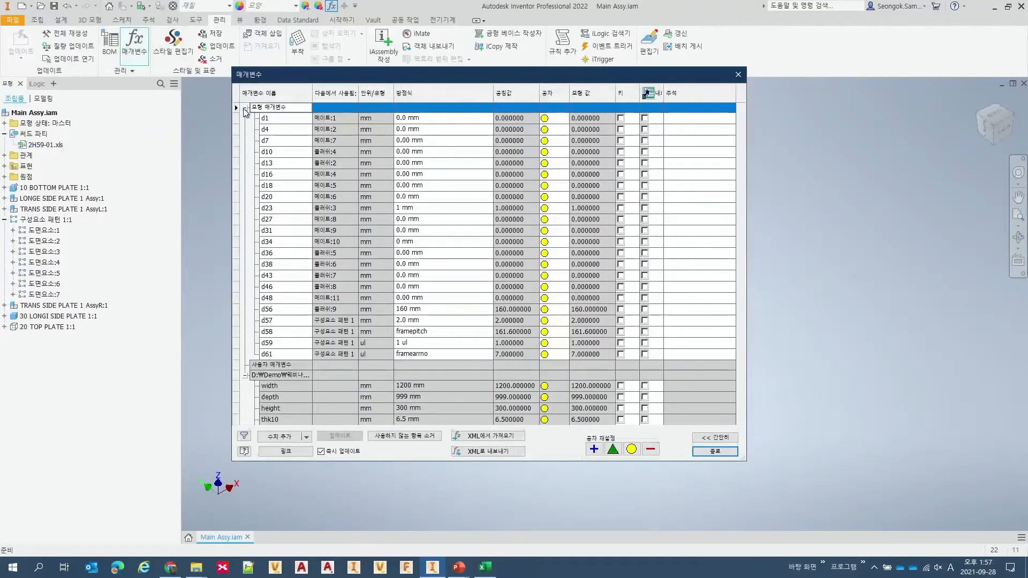
{"action": "left_click", "coordinate": [245, 108]}
{"action": "left_click_drag", "start_coordinate": [497, 101], "coordinate": [483, 102]}
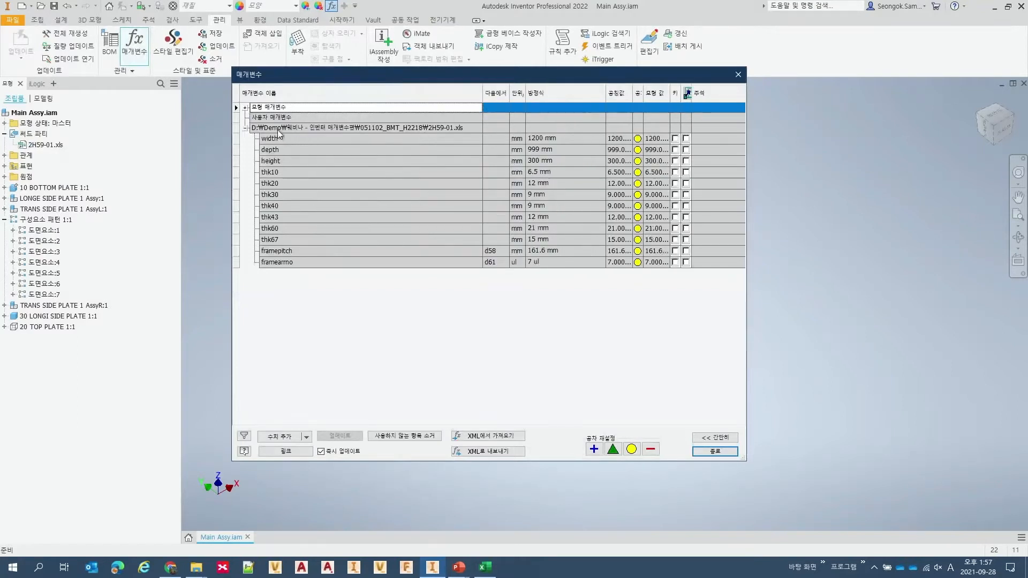
{"action": "left_click_drag", "start_coordinate": [472, 106], "coordinate": [322, 103]}
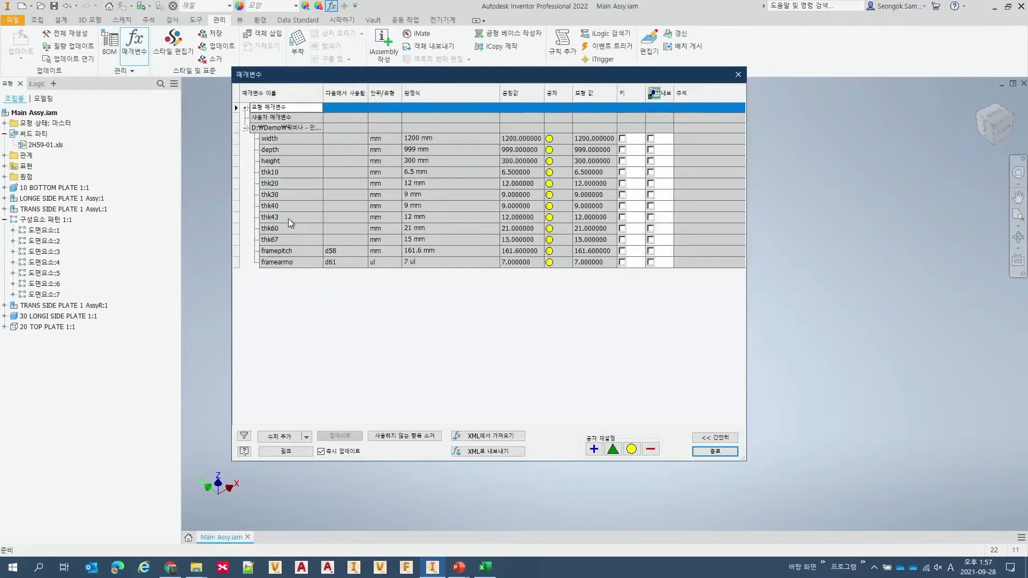
- Check which file types can be linked as a parameter source and cancel without linking a file
{"action": "left_click", "coordinate": [295, 451]}
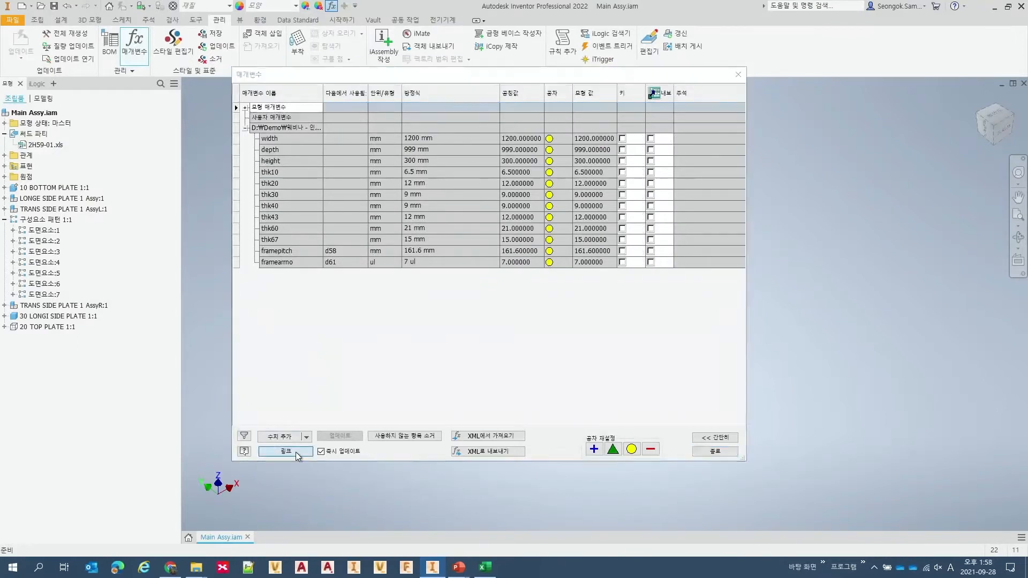
{"action": "left_click", "coordinate": [452, 446]}
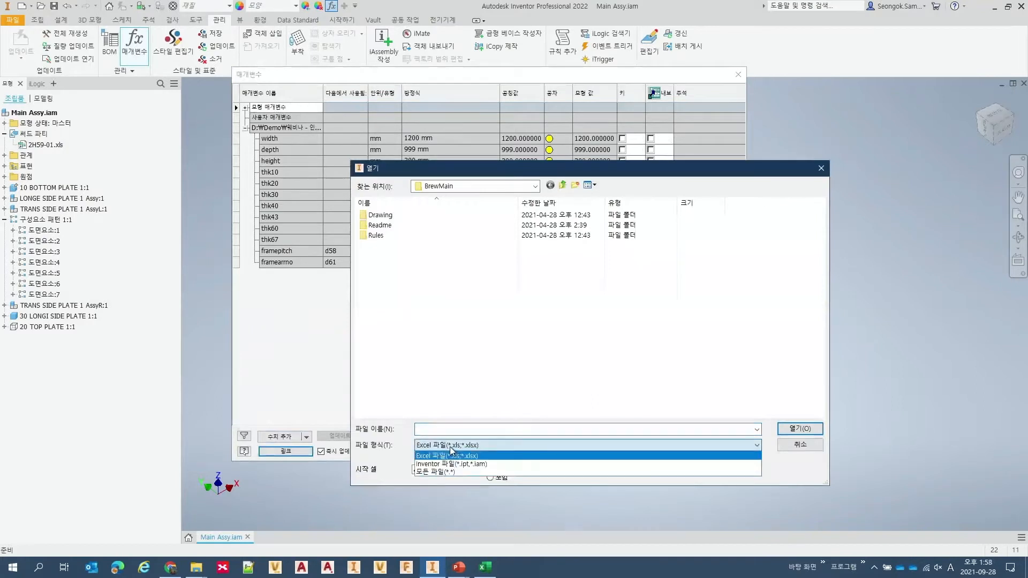
{"action": "left_click", "coordinate": [448, 454]}
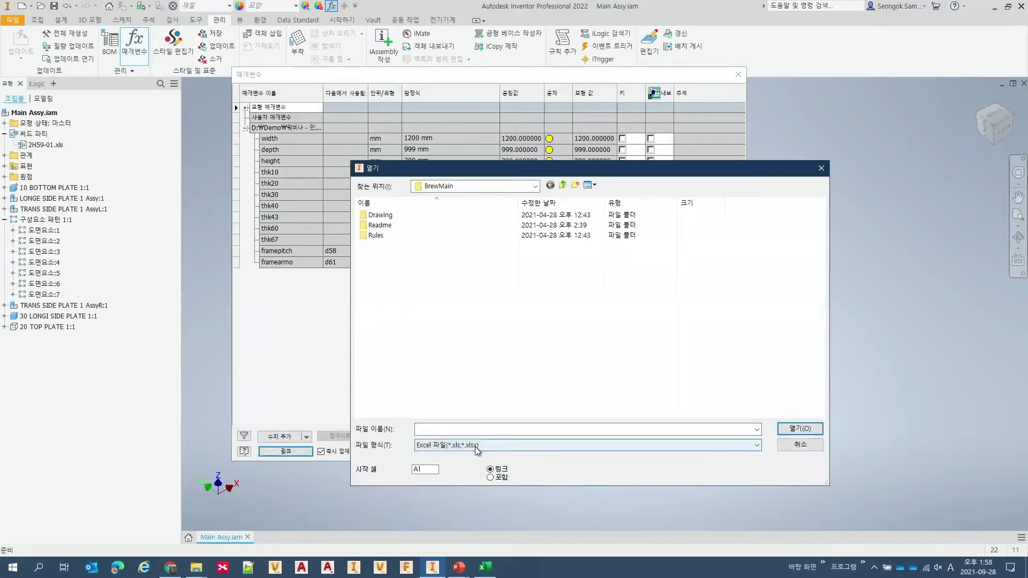
{"action": "left_click", "coordinate": [473, 447]}
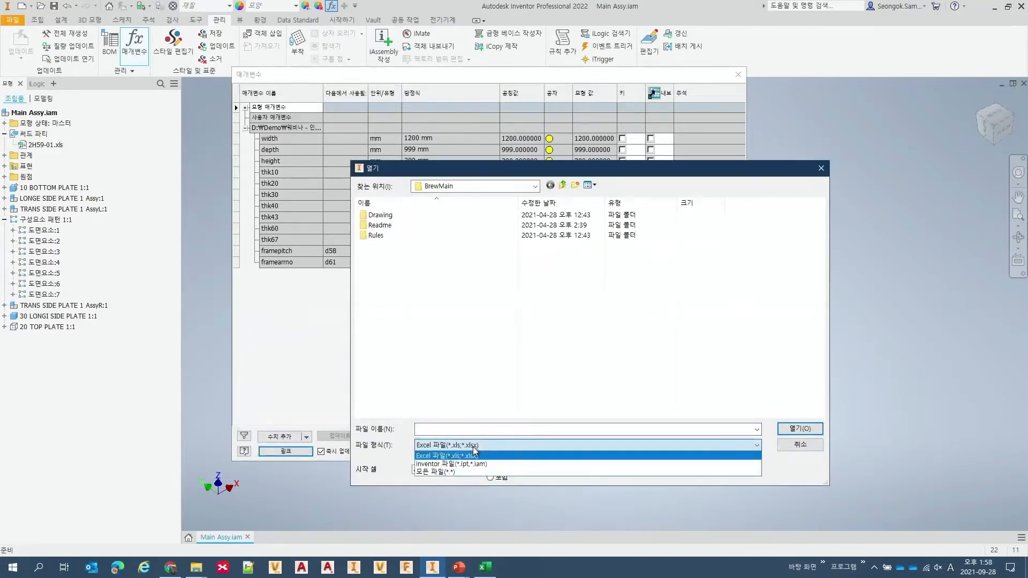
{"action": "left_click", "coordinate": [463, 381]}
{"action": "left_click", "coordinate": [800, 445]}
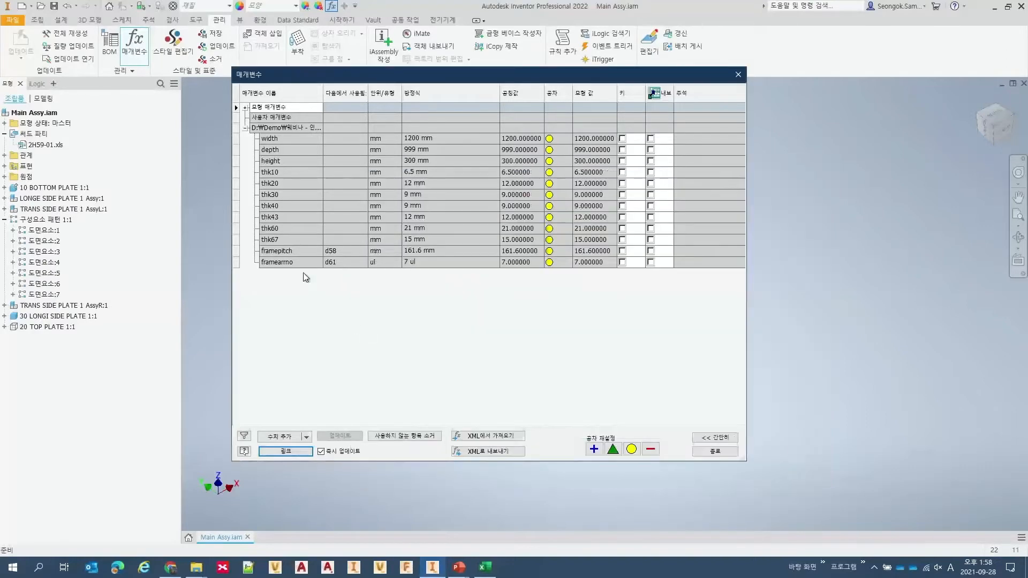
- Expand the model parameters, recheck the file types for linking, and close the parameters without linking anything
{"action": "left_click", "coordinate": [245, 107]}
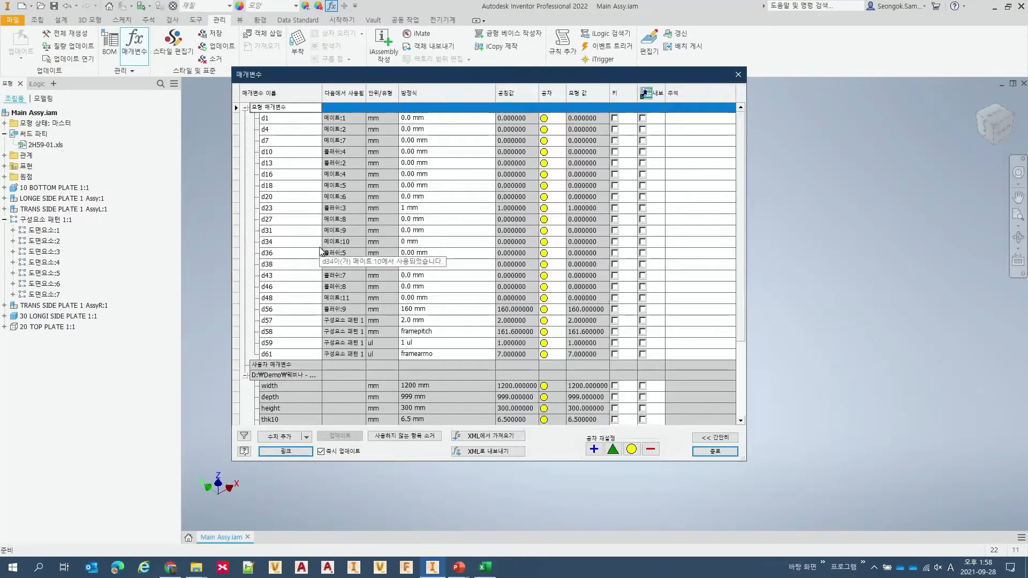
{"action": "left_click", "coordinate": [283, 452]}
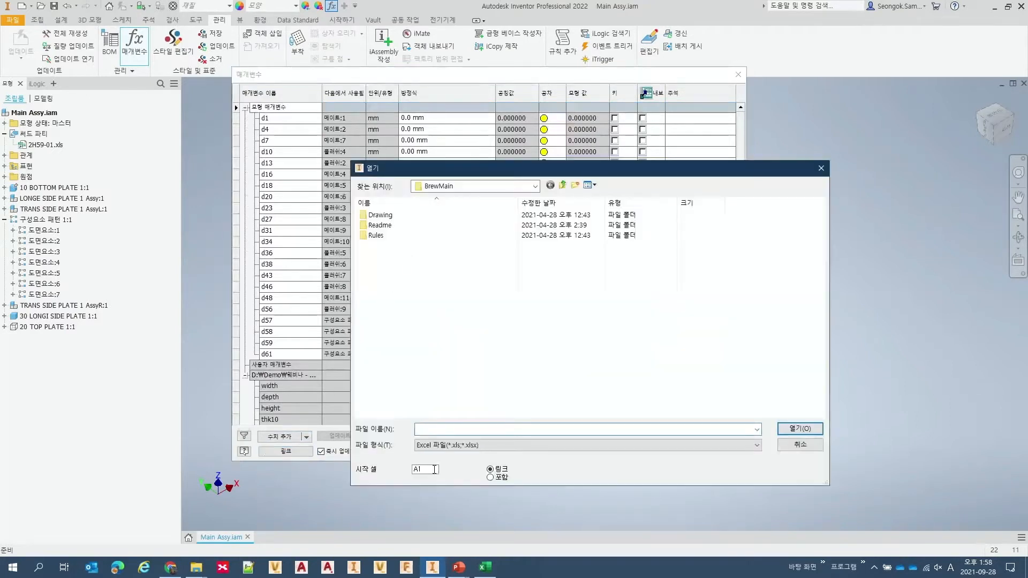
{"action": "left_click", "coordinate": [447, 446]}
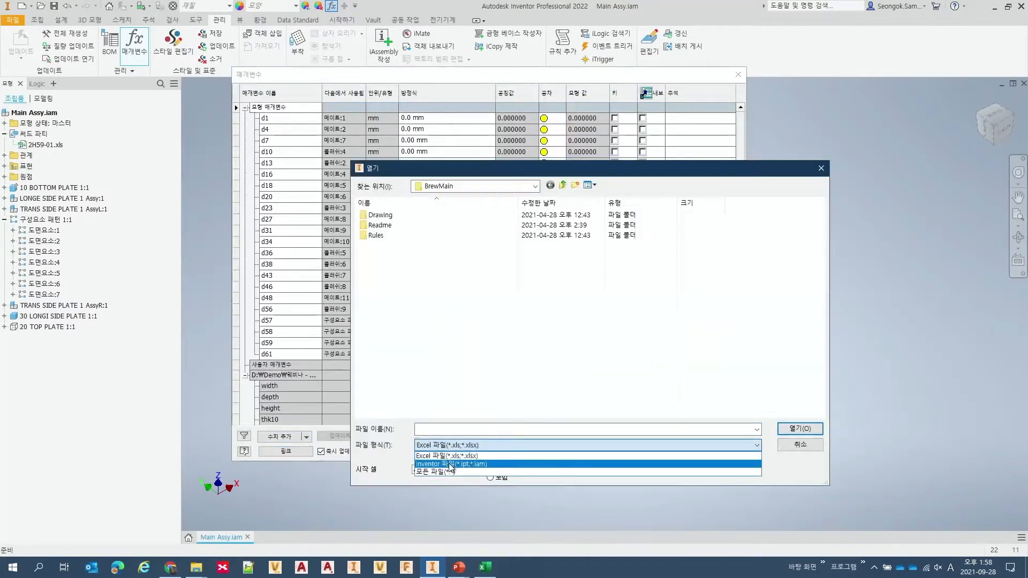
{"action": "left_click", "coordinate": [450, 464]}
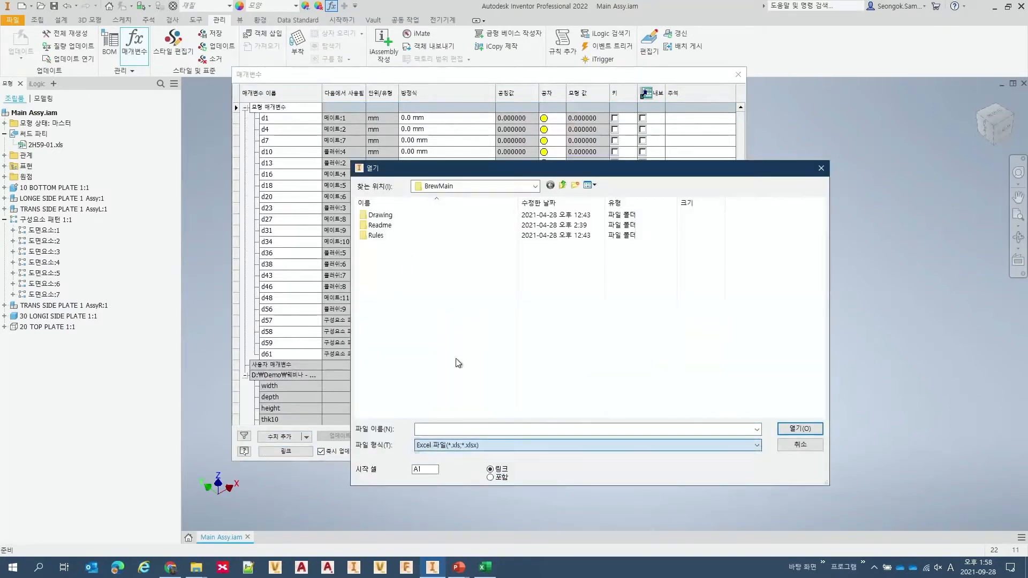
{"action": "left_click", "coordinate": [806, 445]}
{"action": "left_click", "coordinate": [714, 451]}
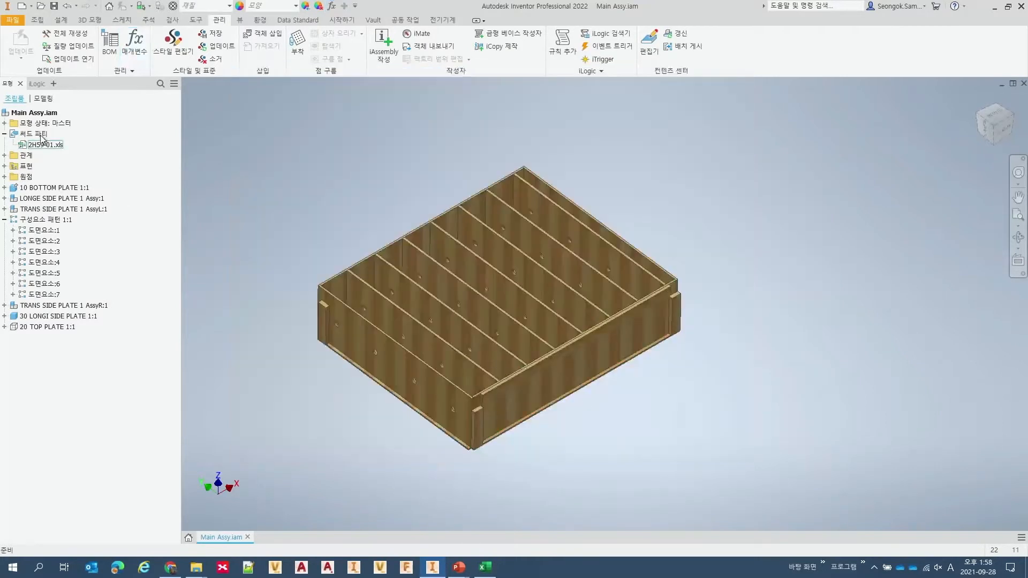
- Open the linked spreadsheet 2H59-01.xls for editing and arrange it in a narrower window beside the assembly
{"action": "right_click", "coordinate": [48, 148]}
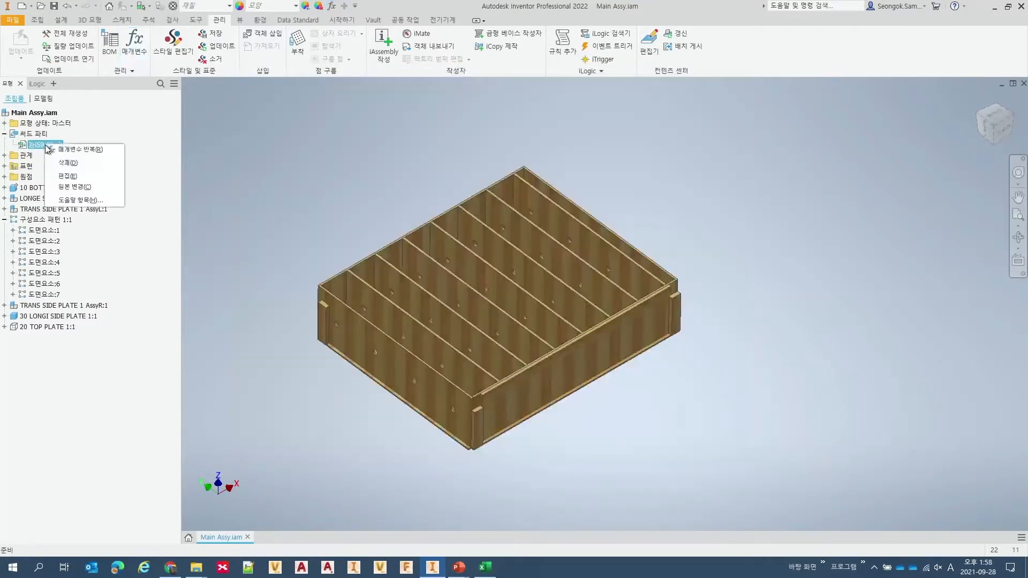
{"action": "left_click", "coordinate": [66, 175]}
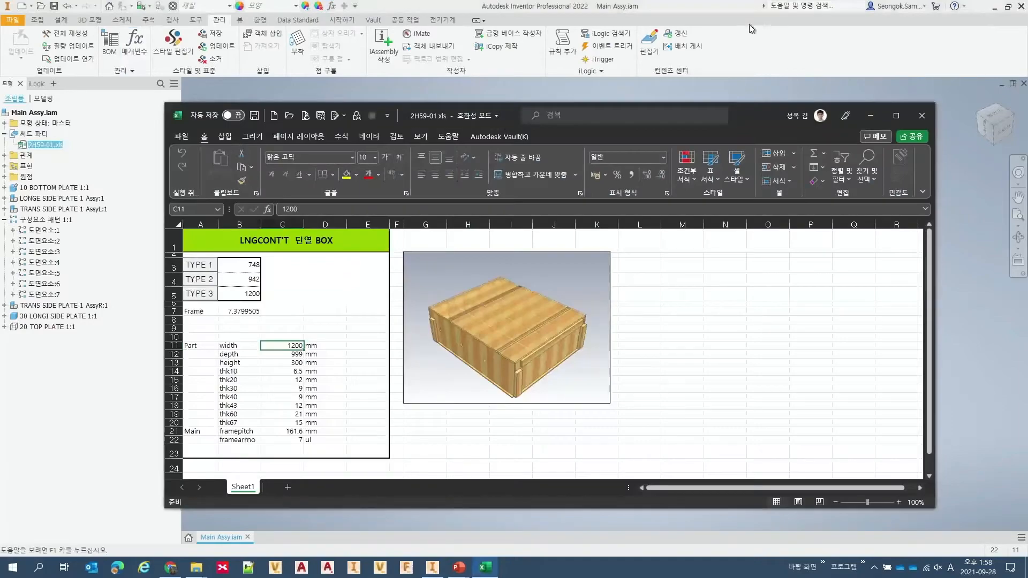
{"action": "left_click_drag", "start_coordinate": [704, 11], "coordinate": [3, 43]}
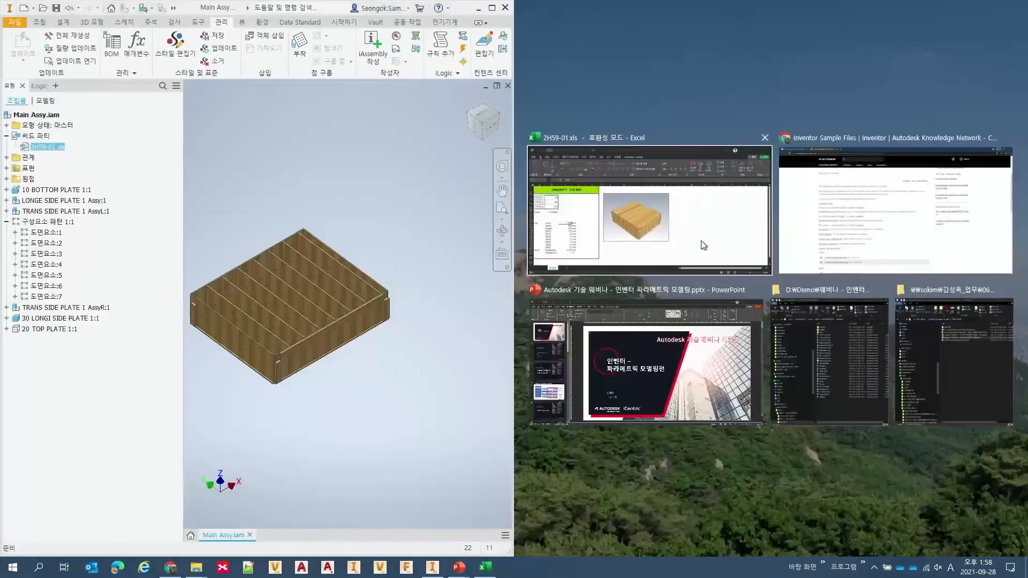
{"action": "left_click", "coordinate": [704, 245]}
{"action": "left_click_drag", "start_coordinate": [513, 160], "coordinate": [750, 161]}
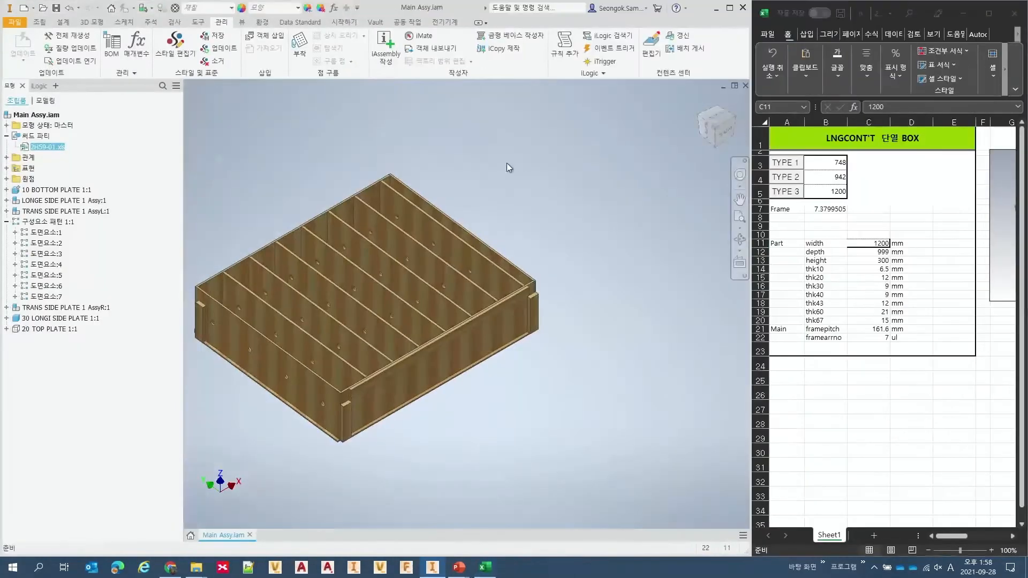
{"action": "middle_click_drag", "start_coordinate": [323, 184], "coordinate": [387, 197]}
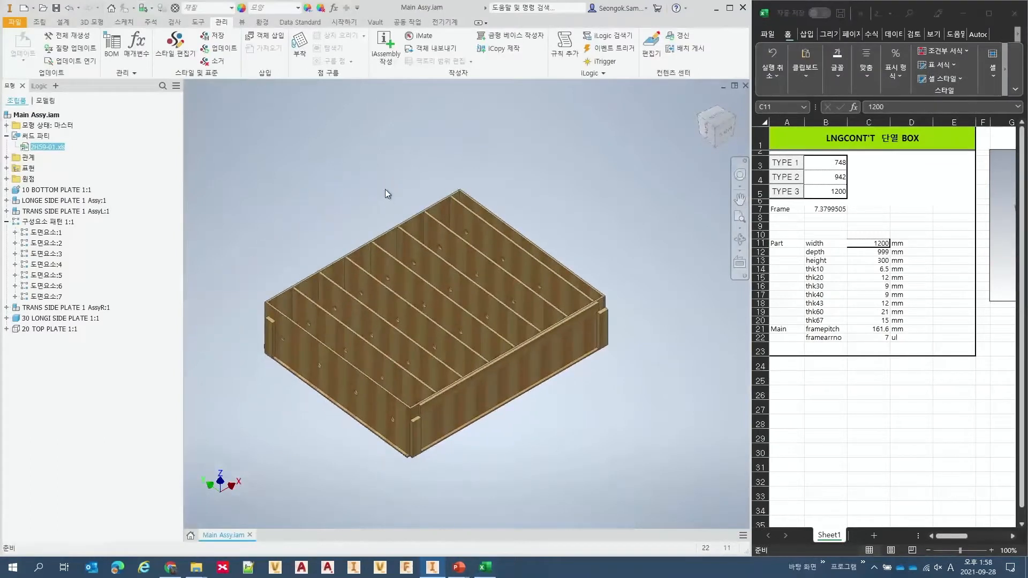
- Examine the width values of TYPE 3, TYPE 2 and TYPE 1 in the spreadsheet
{"action": "left_click", "coordinate": [788, 199]}
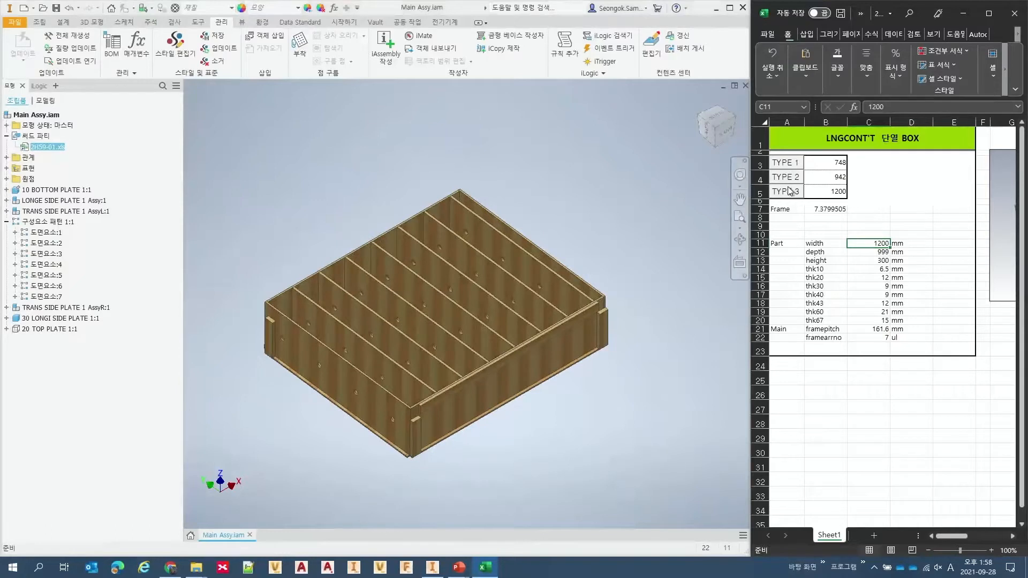
{"action": "left_click", "coordinate": [805, 196]}
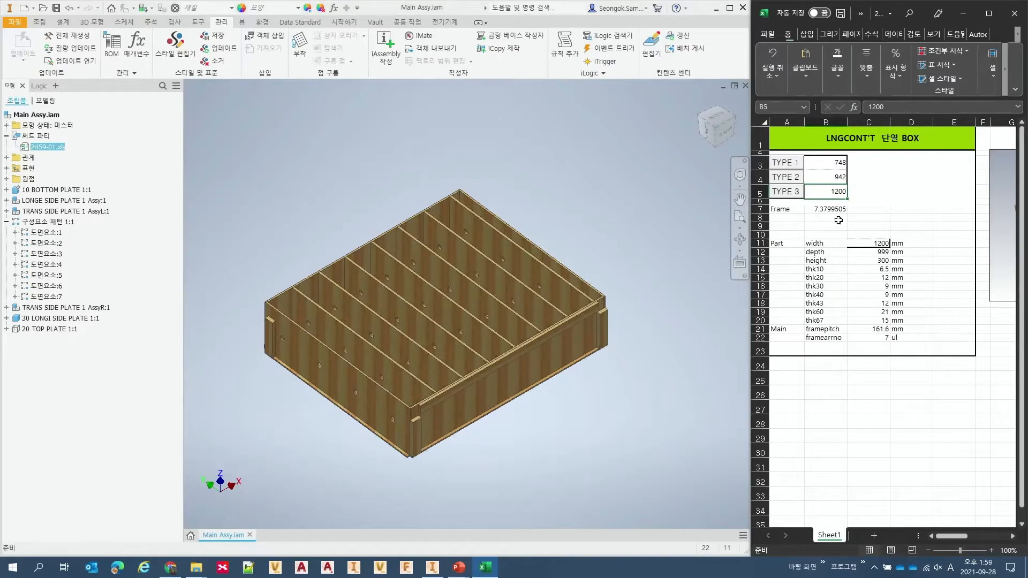
{"action": "left_click", "coordinate": [822, 180]}
{"action": "left_click", "coordinate": [825, 163]}
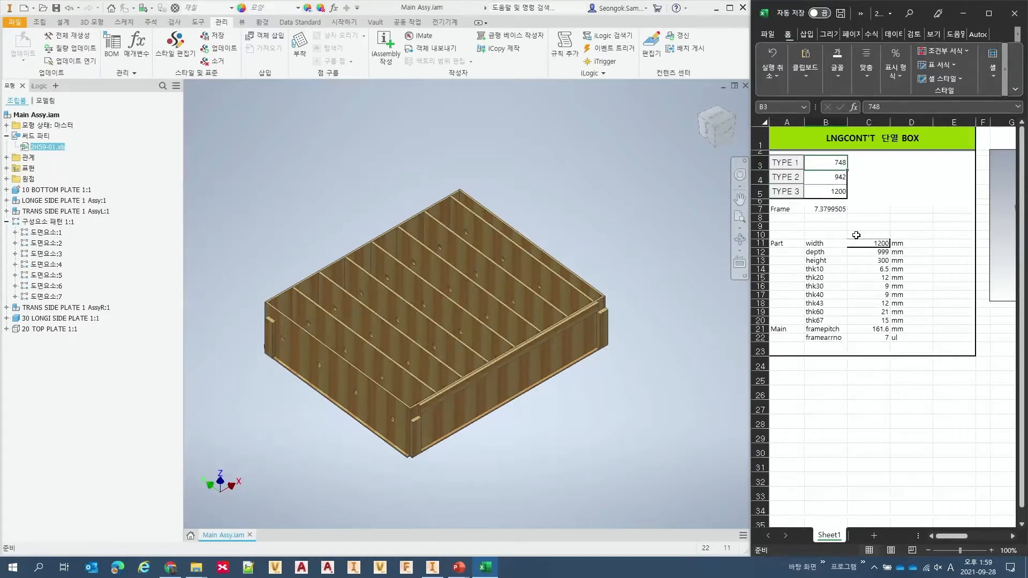
- Apply the TYPE 1 width of 748 mm in the spreadsheet, save it and update the assembly from it
{"action": "left_click", "coordinate": [786, 165]}
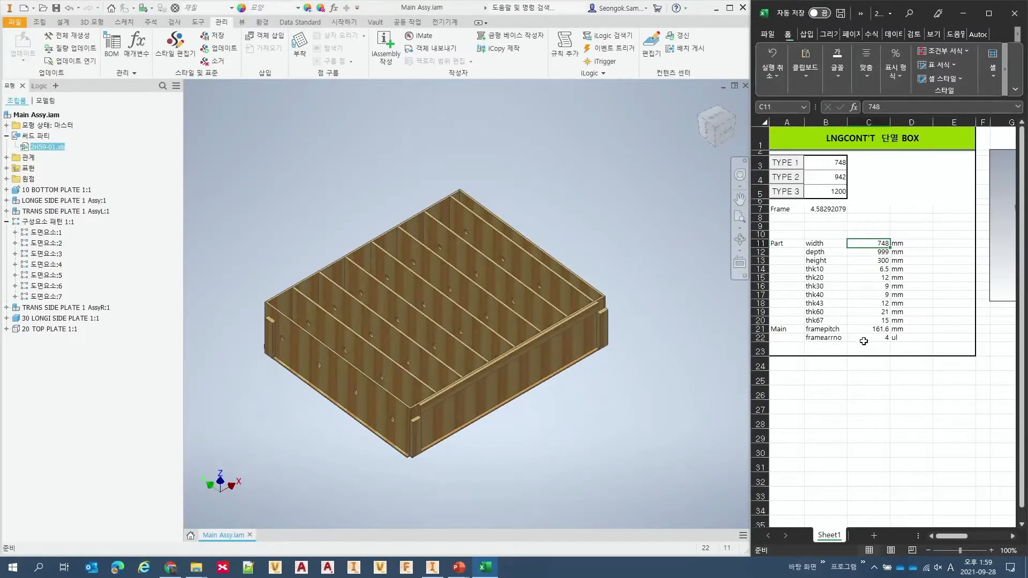
{"action": "left_click", "coordinate": [789, 194]}
{"action": "left_click", "coordinate": [789, 169]}
{"action": "left_click", "coordinate": [841, 17]}
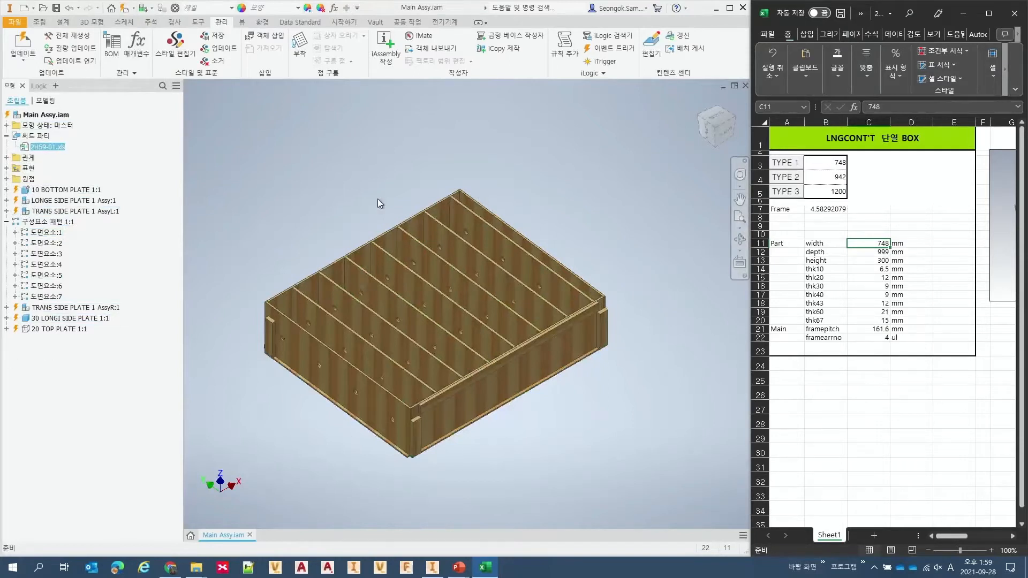
{"action": "left_click", "coordinate": [124, 8]}
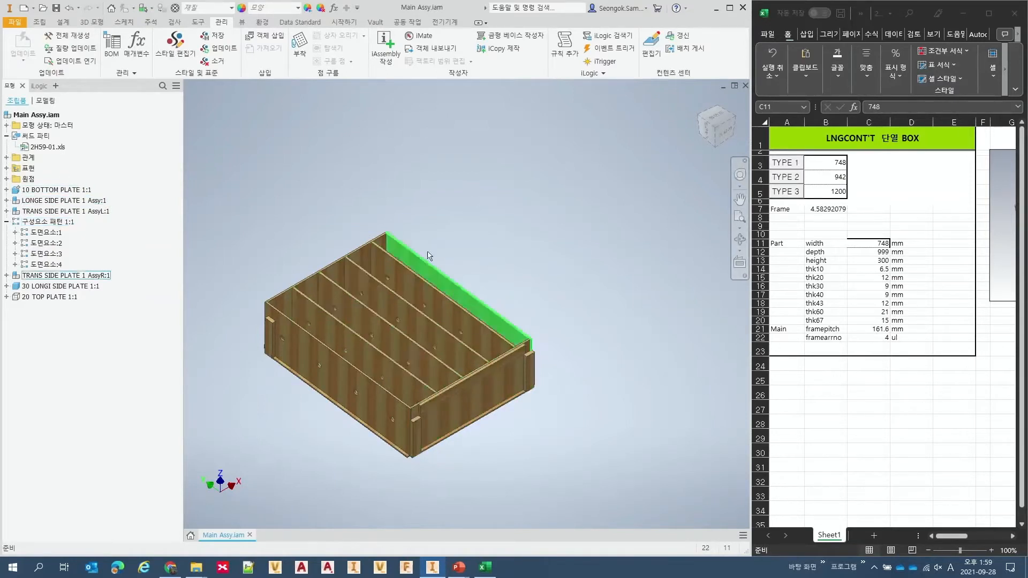
- Apply the TYPE 2 width of 942 mm in the spreadsheet, save it and update the assembly from it
{"action": "left_click", "coordinate": [981, 181]}
{"action": "left_click", "coordinate": [785, 178]}
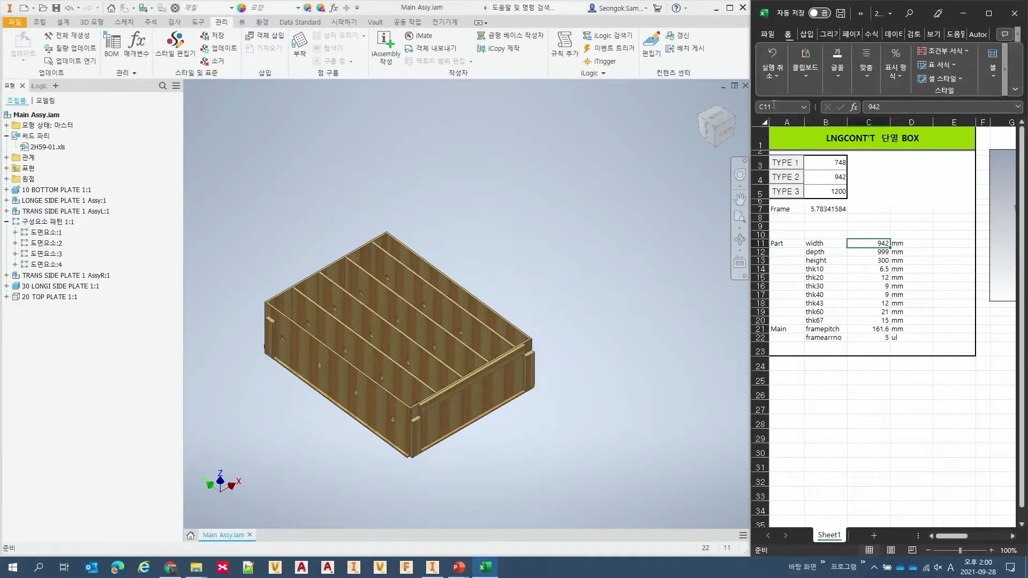
{"action": "left_click", "coordinate": [403, 172]}
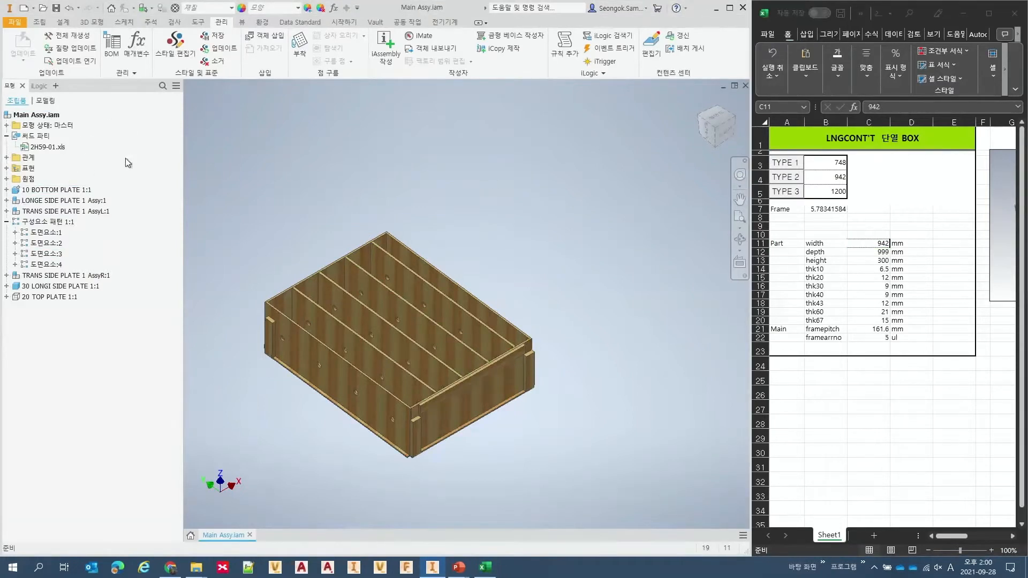
{"action": "left_click", "coordinate": [879, 185]}
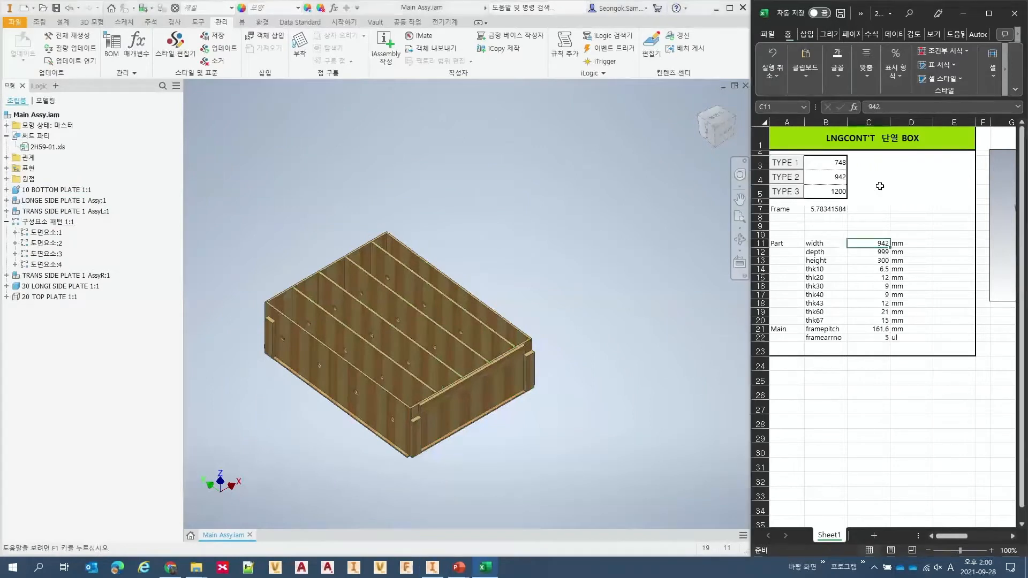
{"action": "left_click", "coordinate": [839, 17]}
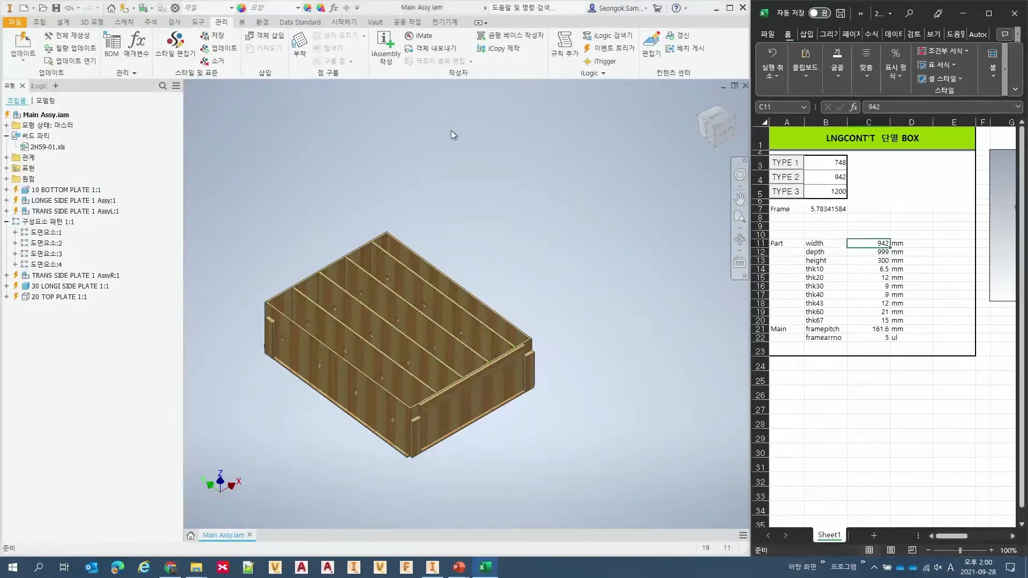
{"action": "left_click", "coordinate": [125, 10]}
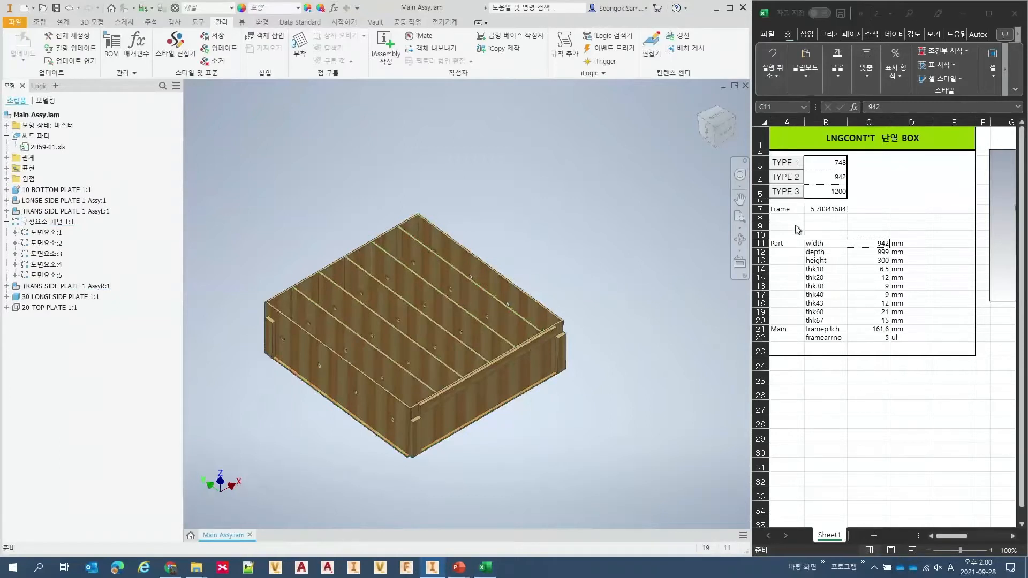
- Examine the Frame value and the Part and Main parameter names in the spreadsheet, from width down to framearrno
{"action": "left_click", "coordinate": [781, 207]}
{"action": "left_click", "coordinate": [821, 209]}
{"action": "left_click", "coordinate": [780, 245]}
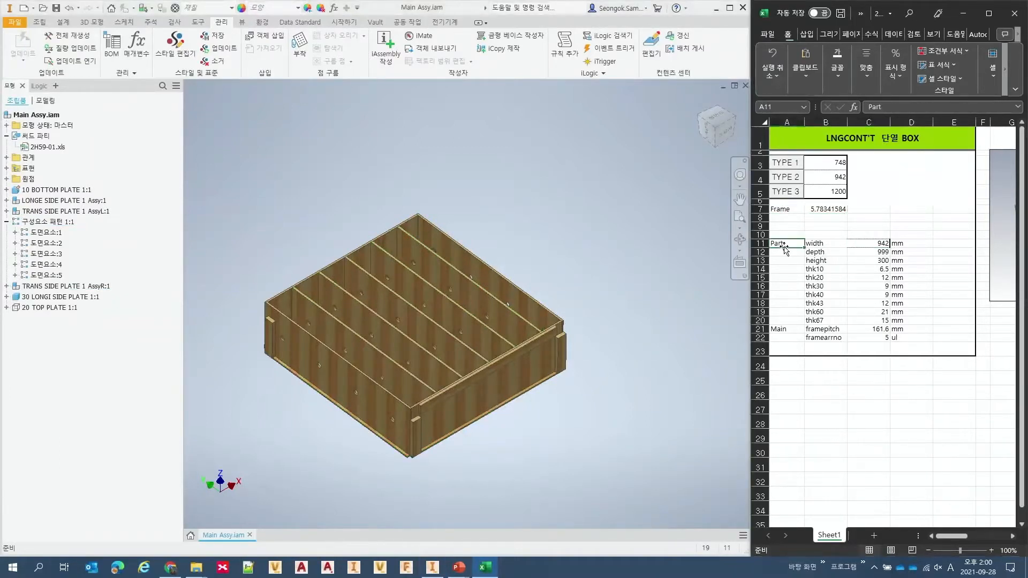
{"action": "left_click", "coordinate": [819, 244]}
{"action": "left_click", "coordinate": [819, 252]}
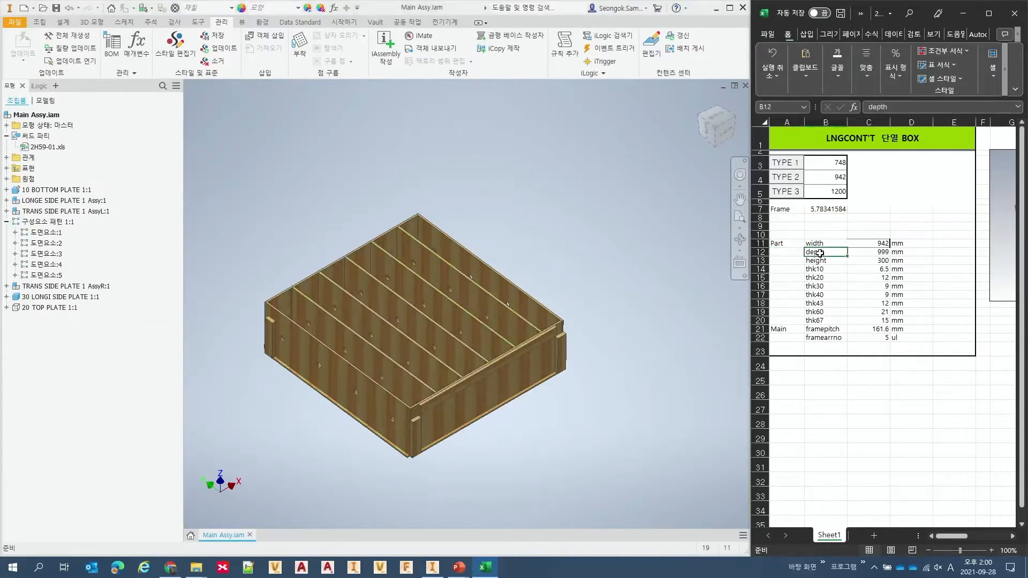
{"action": "left_click", "coordinate": [827, 261]}
{"action": "left_click", "coordinate": [827, 270]}
{"action": "left_click", "coordinate": [827, 286]}
{"action": "left_click", "coordinate": [827, 294]}
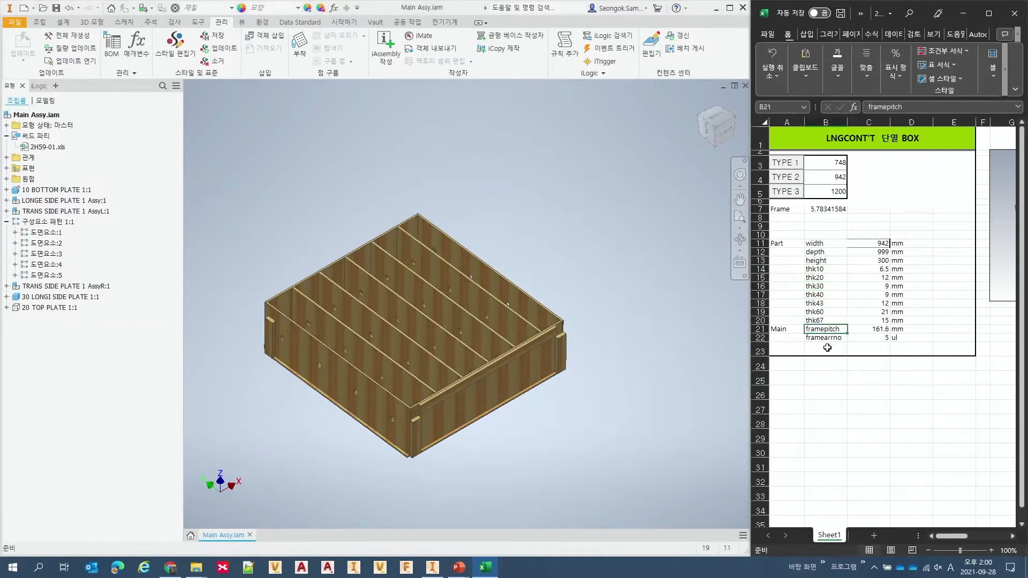
{"action": "left_click", "coordinate": [827, 338]}
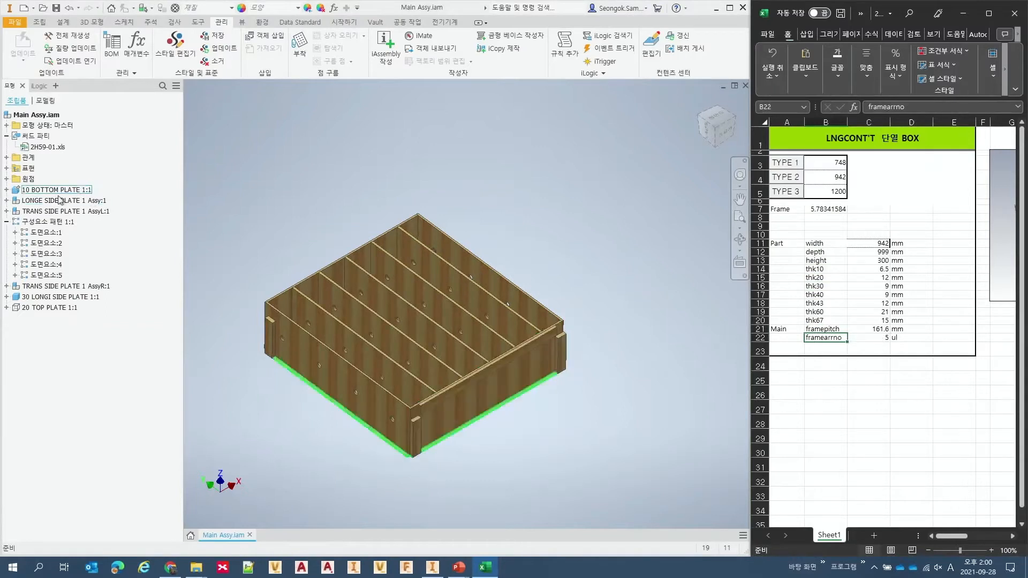
- Inspect how the component pattern uses framearrno and framepitch for its column count and spacing, leaving the pattern settings unmodified
{"action": "left_click", "coordinate": [63, 222]}
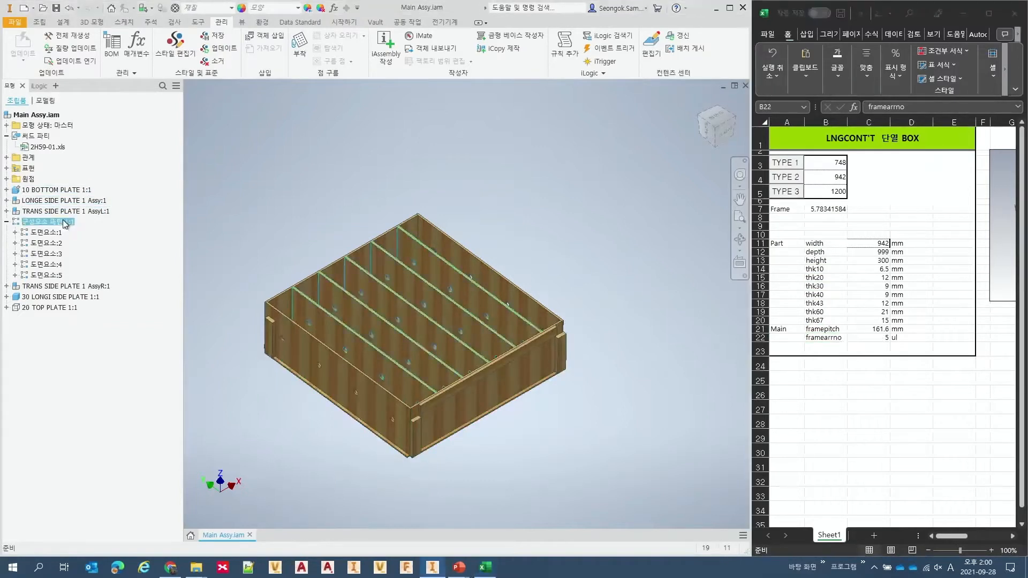
{"action": "right_click", "coordinate": [63, 221]}
{"action": "left_click", "coordinate": [84, 303]}
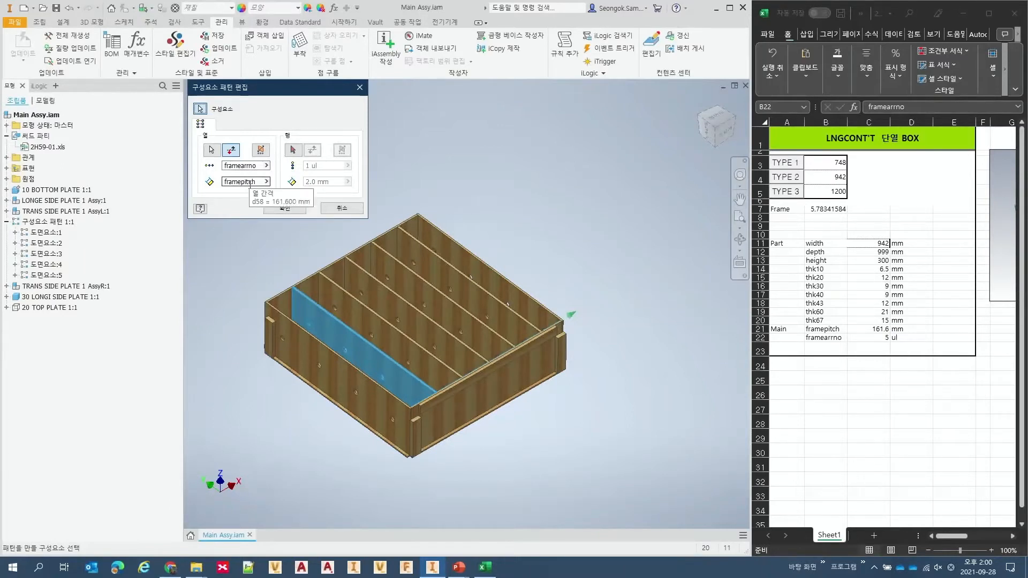
{"action": "left_click", "coordinate": [342, 208]}
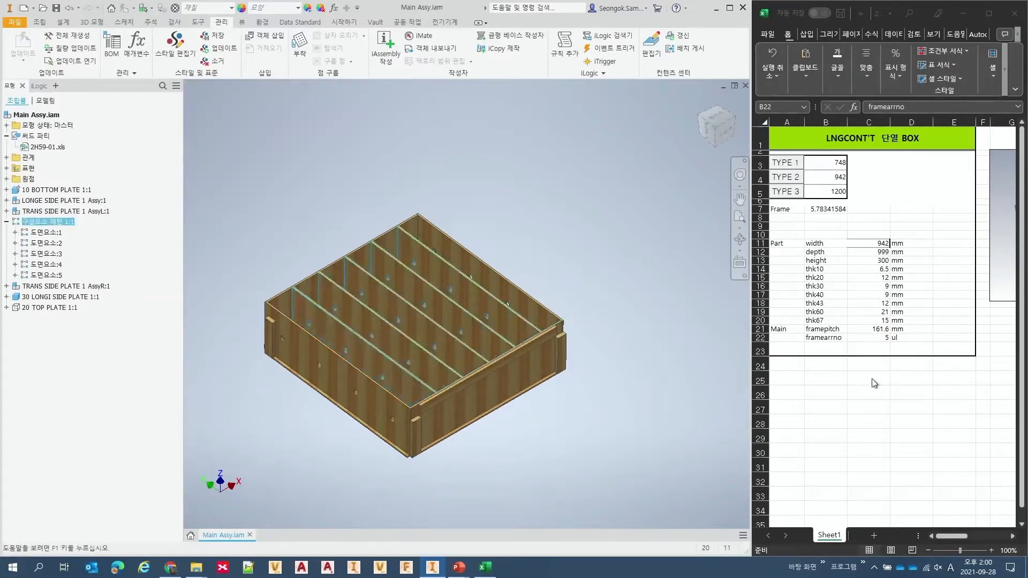
- Set framepitch to 150 mm in the spreadsheet, save it and update the assembly from it
{"action": "left_click", "coordinate": [874, 383]}
{"action": "left_click", "coordinate": [872, 331]}
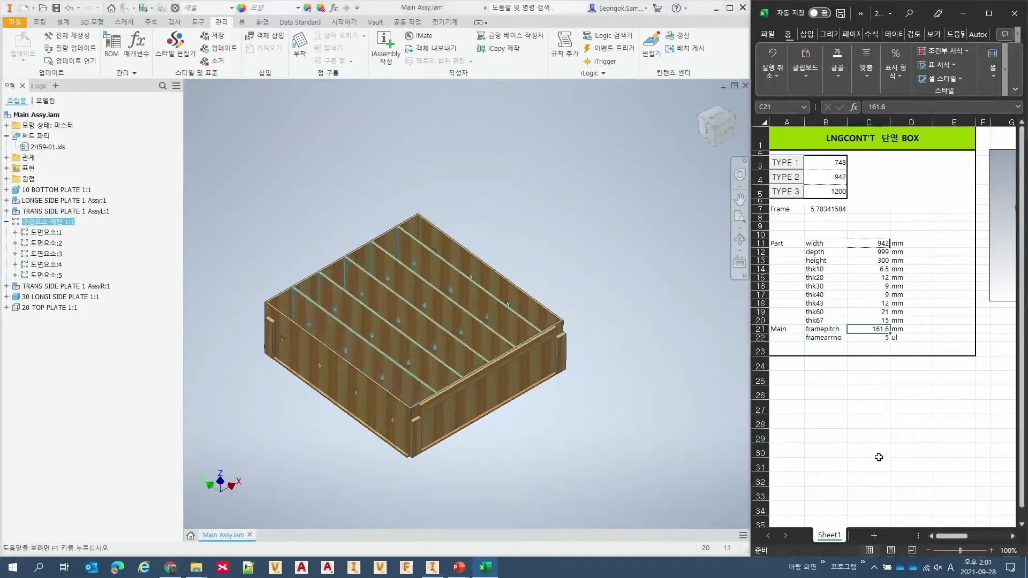
{"action": "type", "text": "150"}
{"action": "key", "text": "Return"}
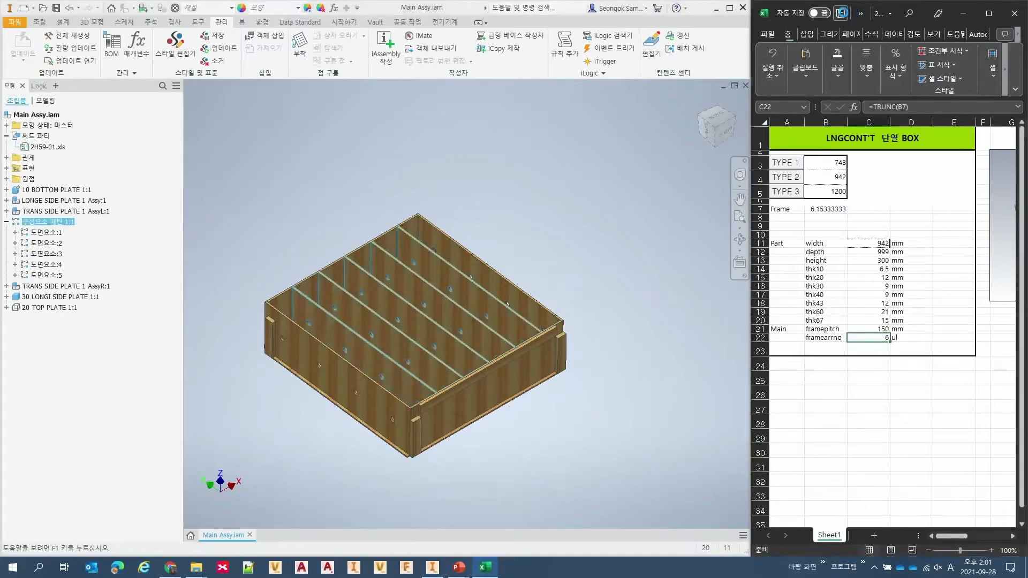
{"action": "left_click", "coordinate": [323, 167]}
{"action": "left_click", "coordinate": [125, 9]}
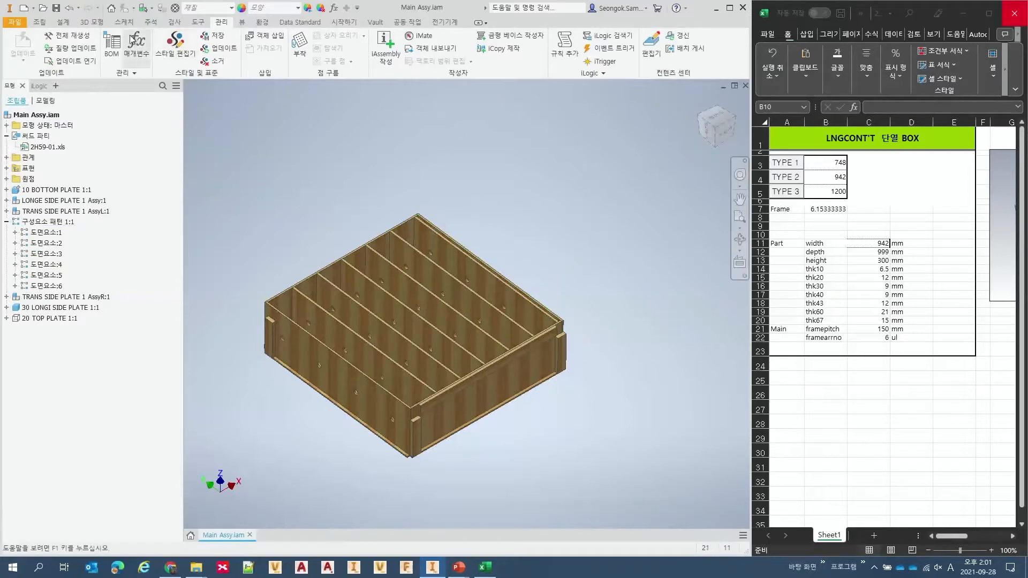
- Review the assembly's linked and model parameters and the file link options, then close the parameters without linking anything
{"action": "left_click", "coordinate": [147, 48]}
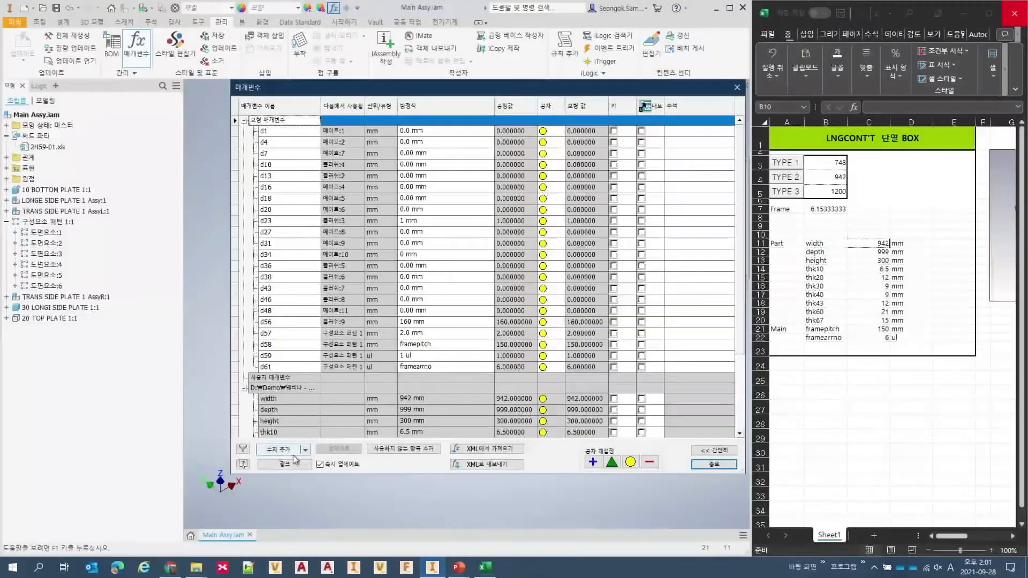
{"action": "left_click", "coordinate": [284, 464]}
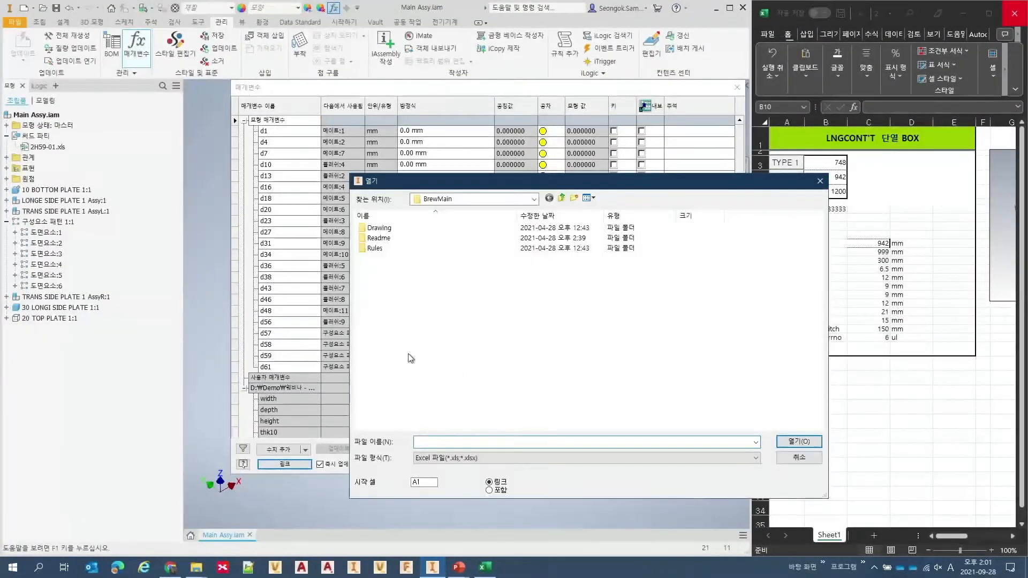
{"action": "left_click", "coordinate": [798, 457]}
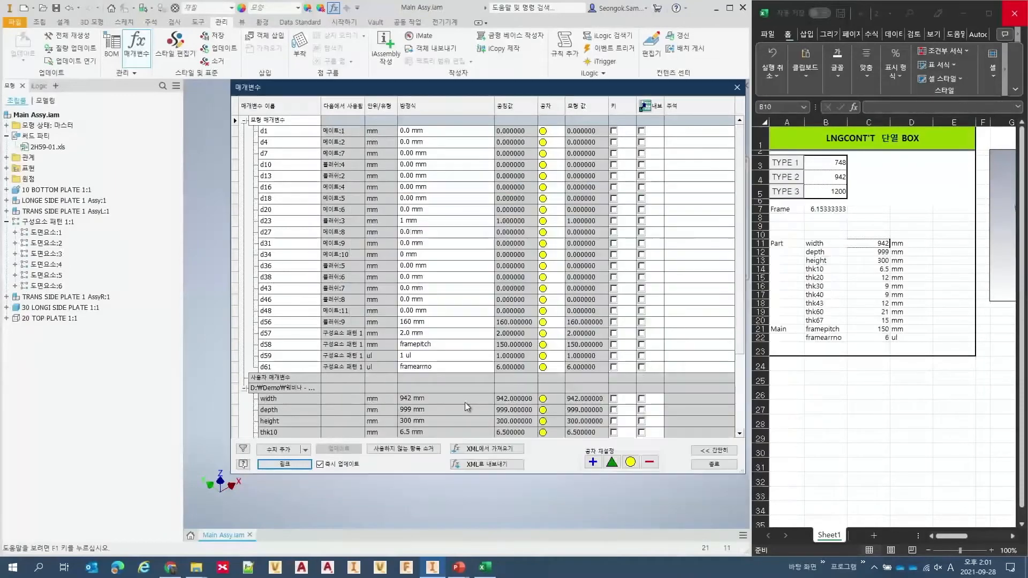
{"action": "left_click", "coordinate": [245, 120]}
{"action": "left_click_drag", "start_coordinate": [303, 88], "coordinate": [172, 79]}
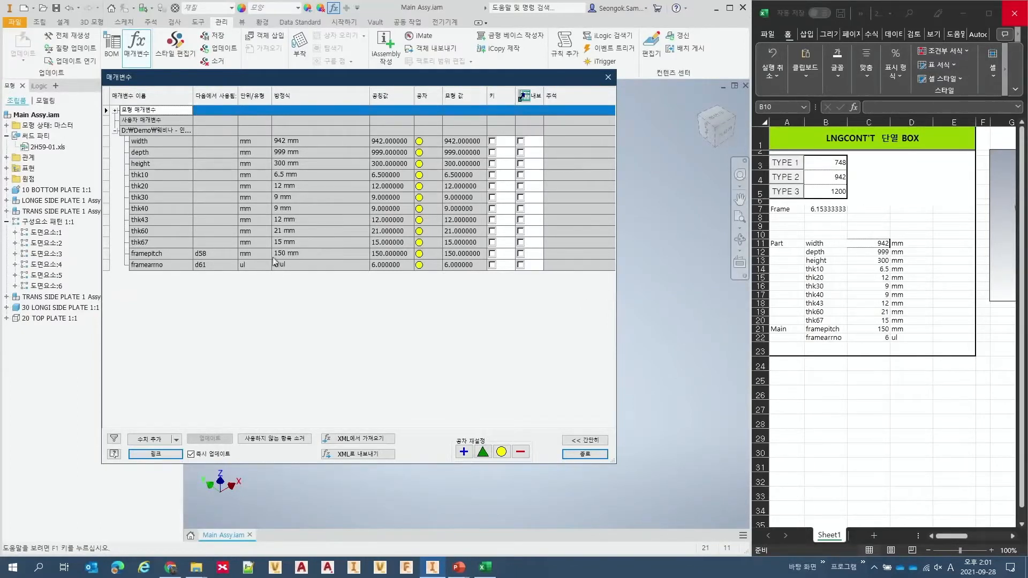
{"action": "left_click", "coordinate": [115, 110]}
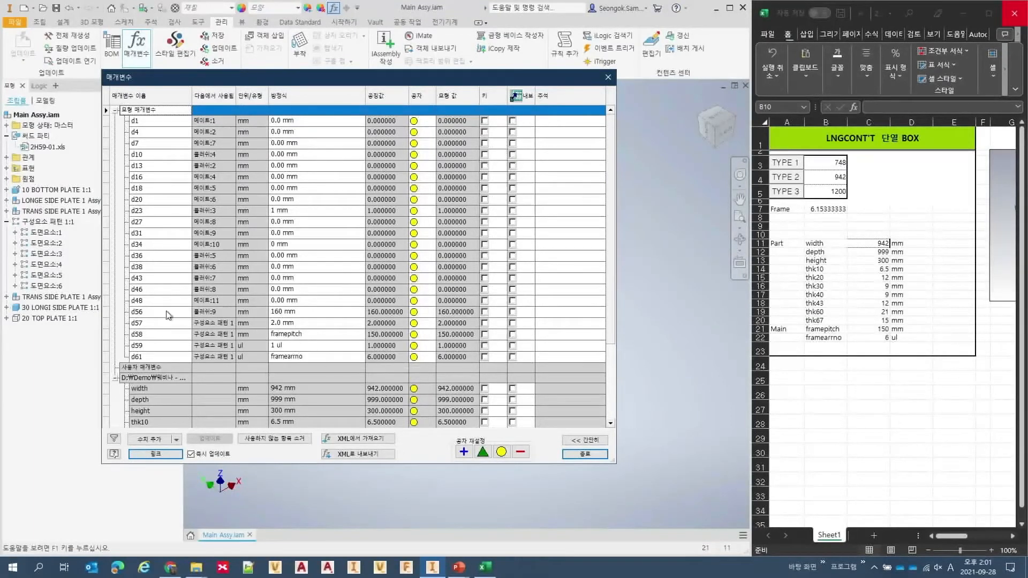
{"action": "left_click", "coordinate": [583, 455]}
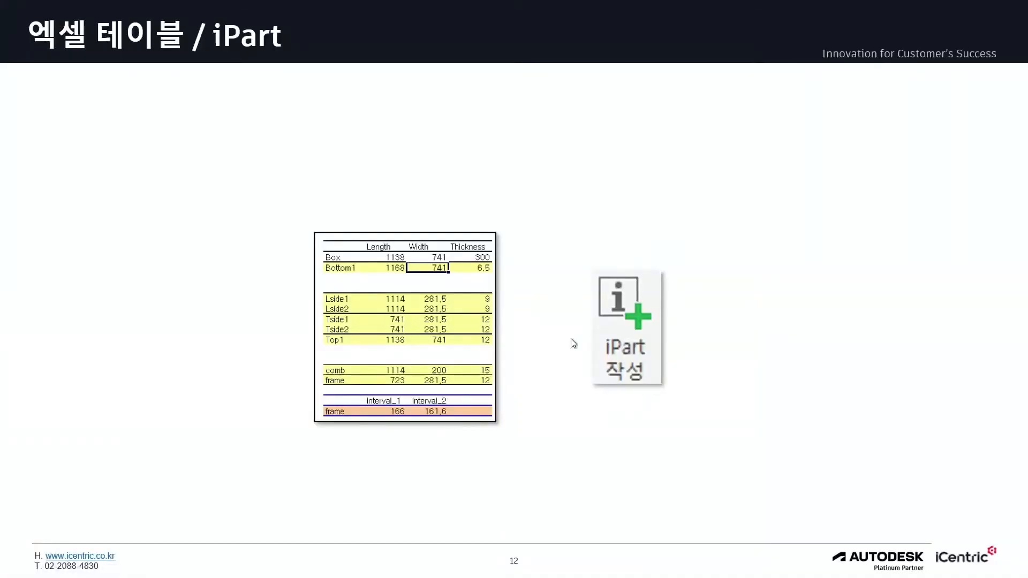
- Switch from the slides to Inventor and open the recent part SO_PH1.ipt, viewing it from the side
{"action": "key", "text": "alt+Tab"}
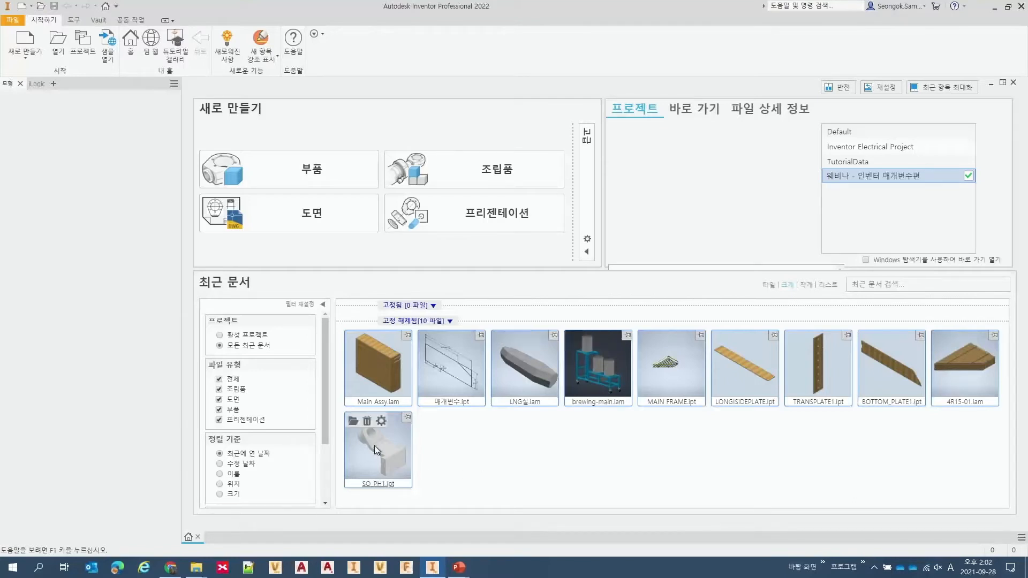
{"action": "left_click", "coordinate": [354, 422]}
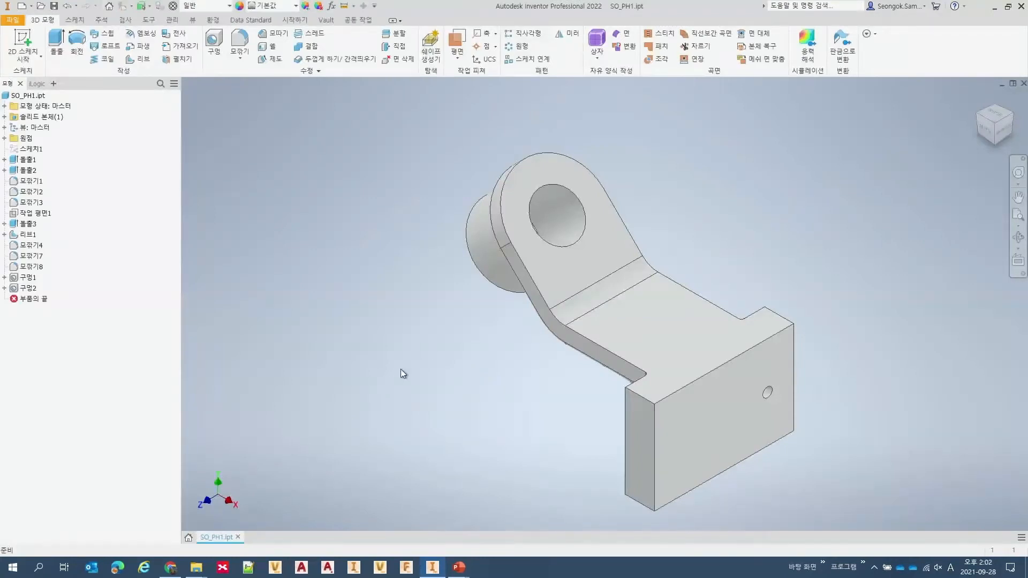
{"action": "middle_click_drag", "start_coordinate": [477, 385], "coordinate": [519, 407], "text": "shift"}
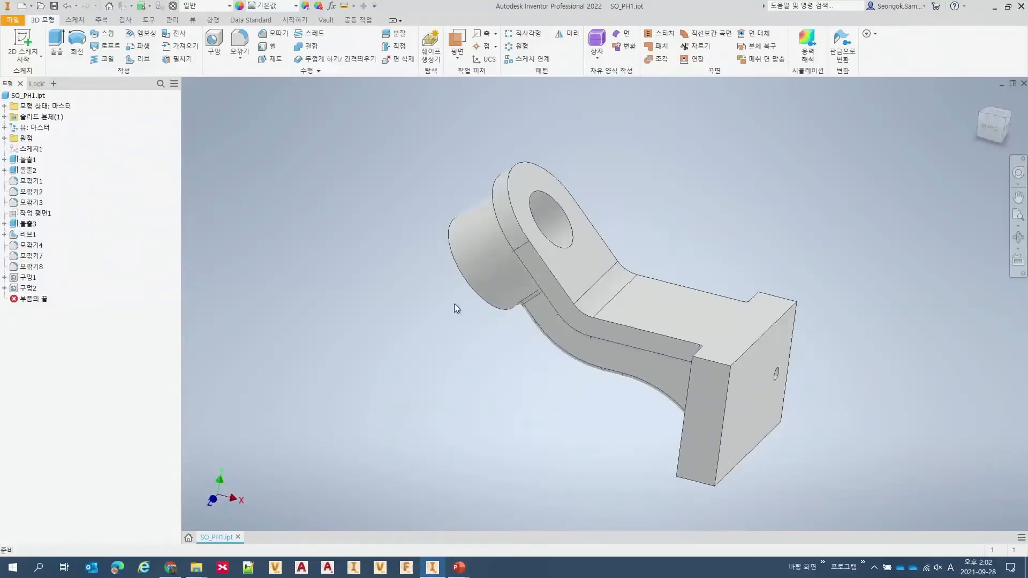
- Compare the PHASE1 and PHASE2 example drawings in the slides with the part's sketch dimensions in Inventor
{"action": "key", "text": "alt+Tab"}
{"action": "left_click", "coordinate": [595, 261]}
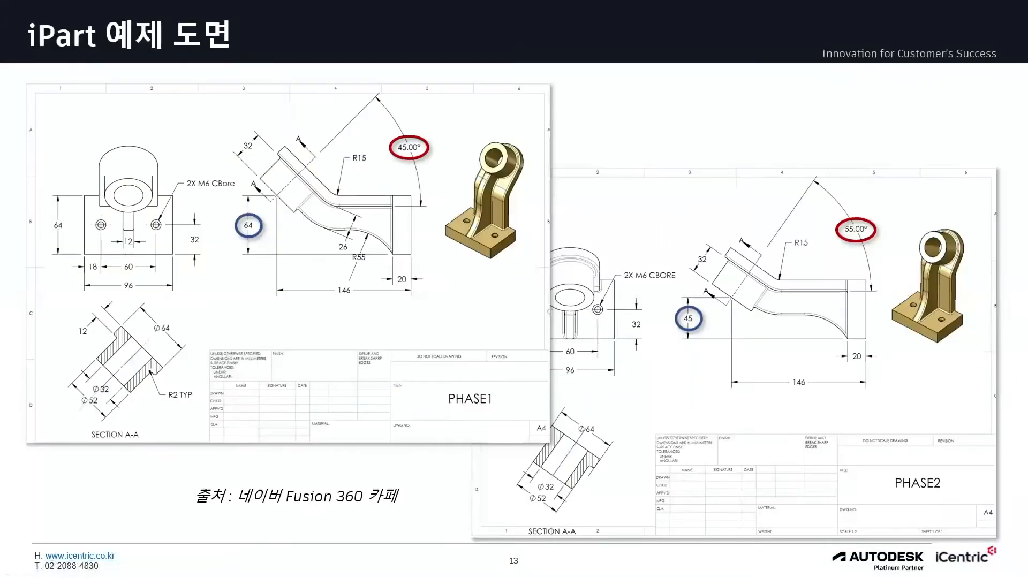
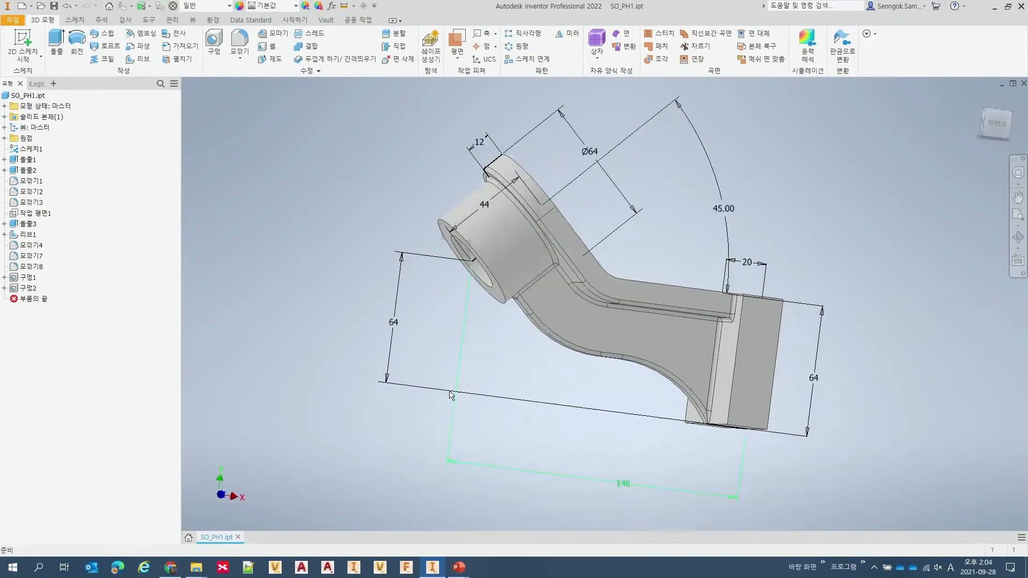
{"action": "key", "text": "alt+Tab"}
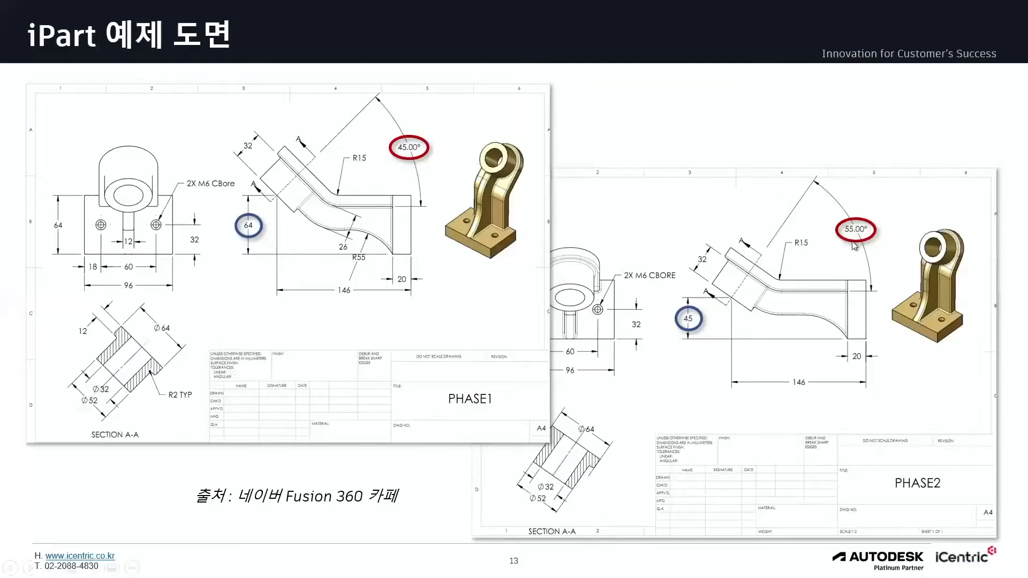
{"action": "key", "text": "alt+Tab"}
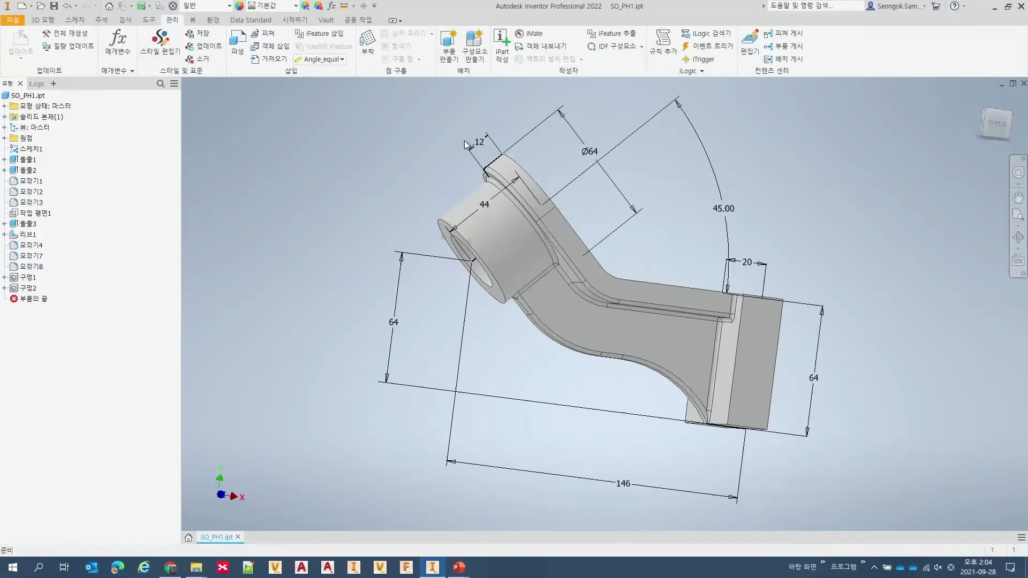
- Review the parameters offered for iPart creation, cancel it, and check the part's model parameters without changing them
{"action": "left_click", "coordinate": [502, 44]}
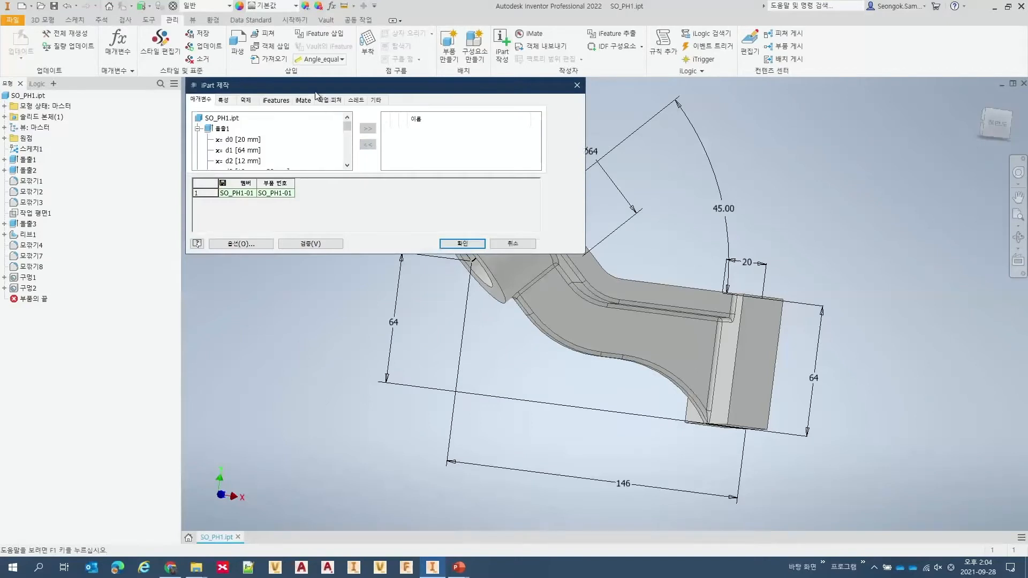
{"action": "left_click_drag", "start_coordinate": [316, 93], "coordinate": [183, 74]}
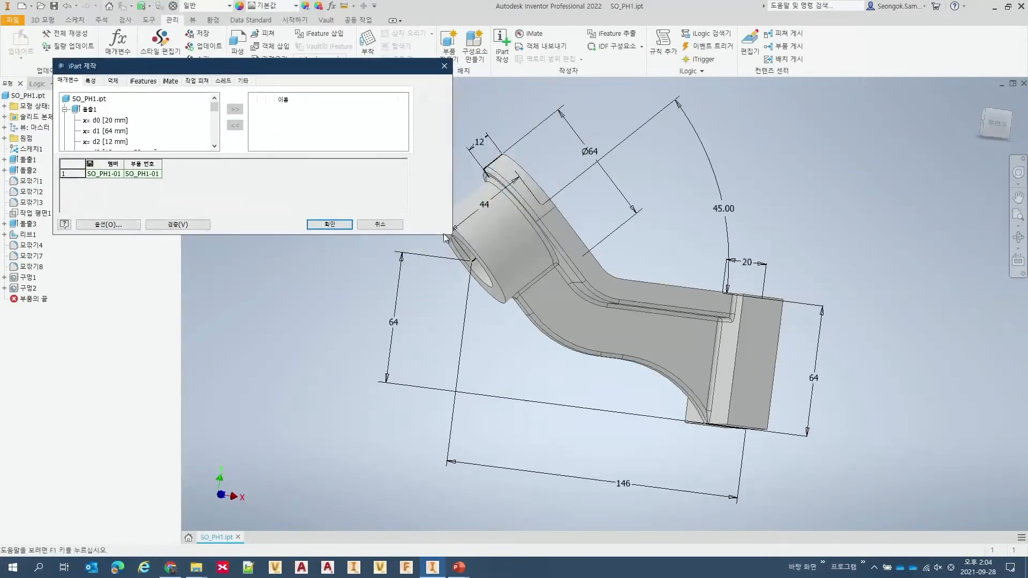
{"action": "left_click_drag", "start_coordinate": [452, 230], "coordinate": [455, 250]}
{"action": "middle_click_drag", "start_coordinate": [563, 290], "coordinate": [631, 311]}
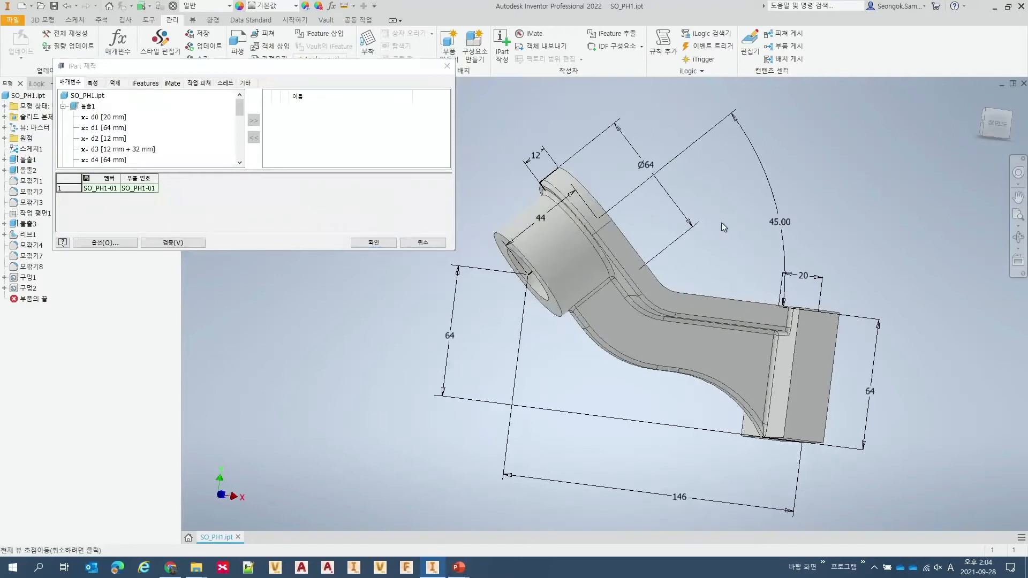
{"action": "left_click_drag", "start_coordinate": [241, 109], "coordinate": [241, 121]}
{"action": "left_click", "coordinate": [413, 242]}
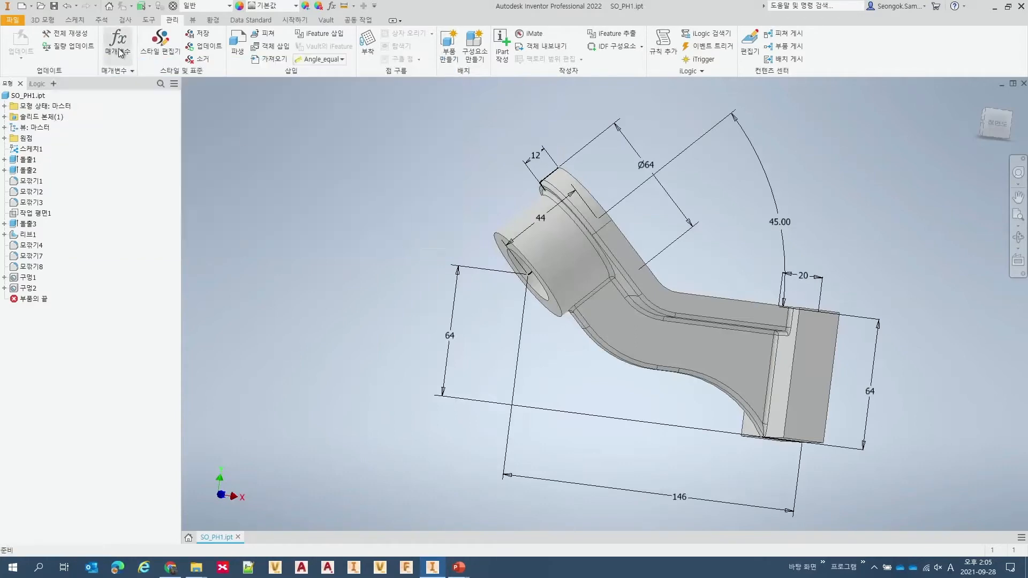
{"action": "left_click", "coordinate": [121, 52]}
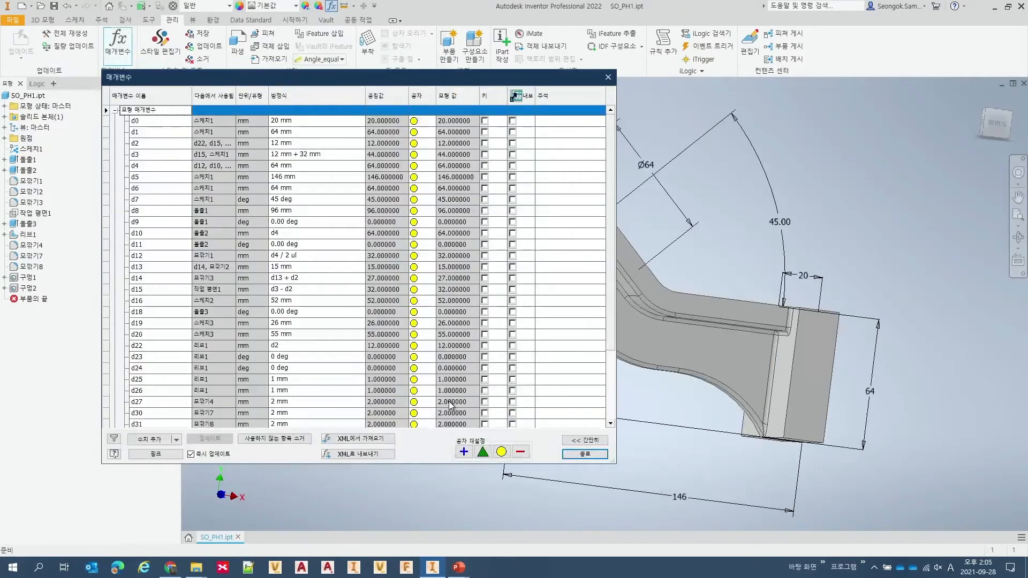
{"action": "left_click", "coordinate": [589, 454]}
- Display the part's sketch dimensions as expressions
{"action": "right_click", "coordinate": [247, 207]}
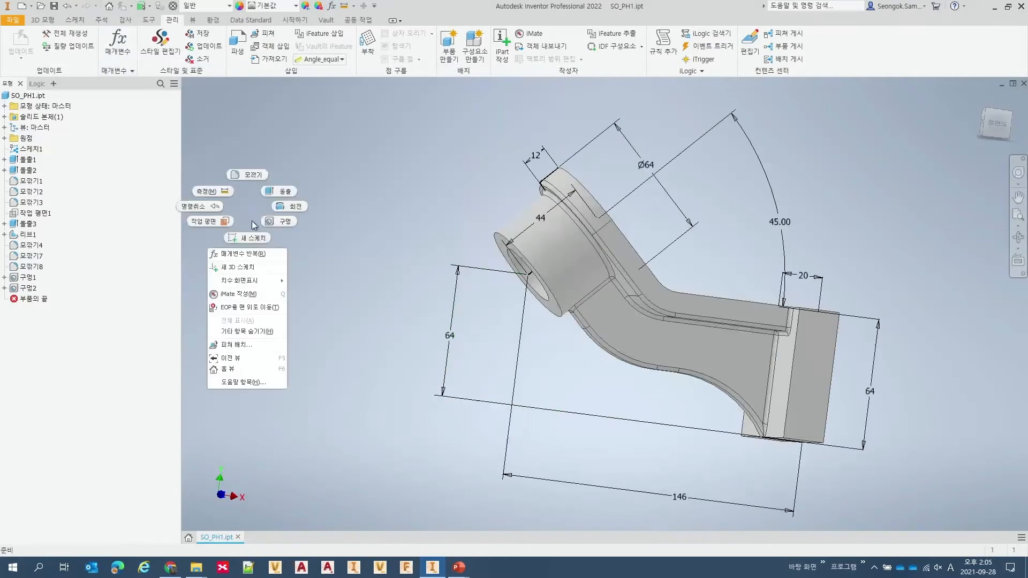
{"action": "mouse_move", "coordinate": [256, 282]}
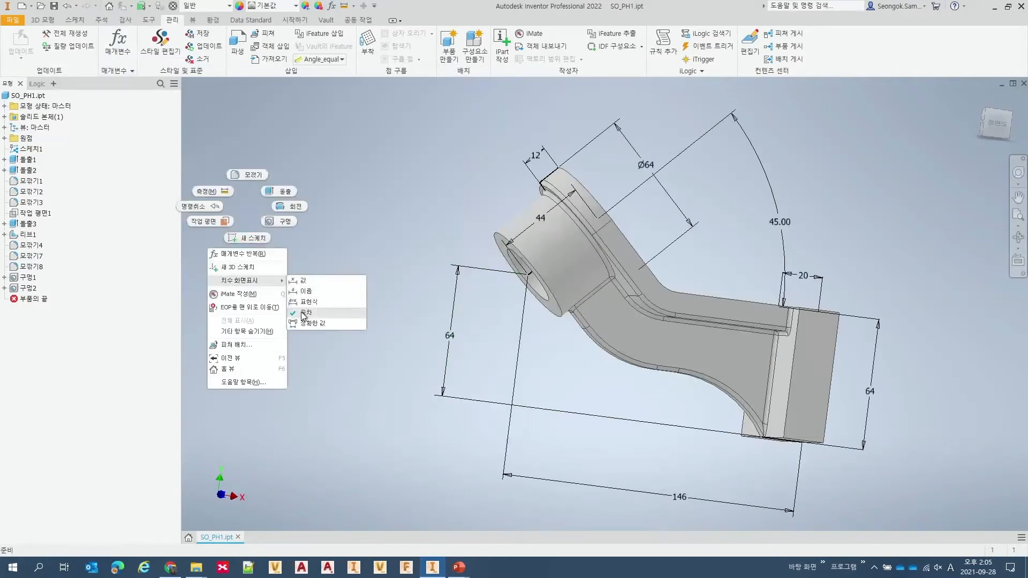
{"action": "left_click", "coordinate": [307, 302]}
{"action": "middle_click_drag", "start_coordinate": [503, 355], "coordinate": [529, 374]}
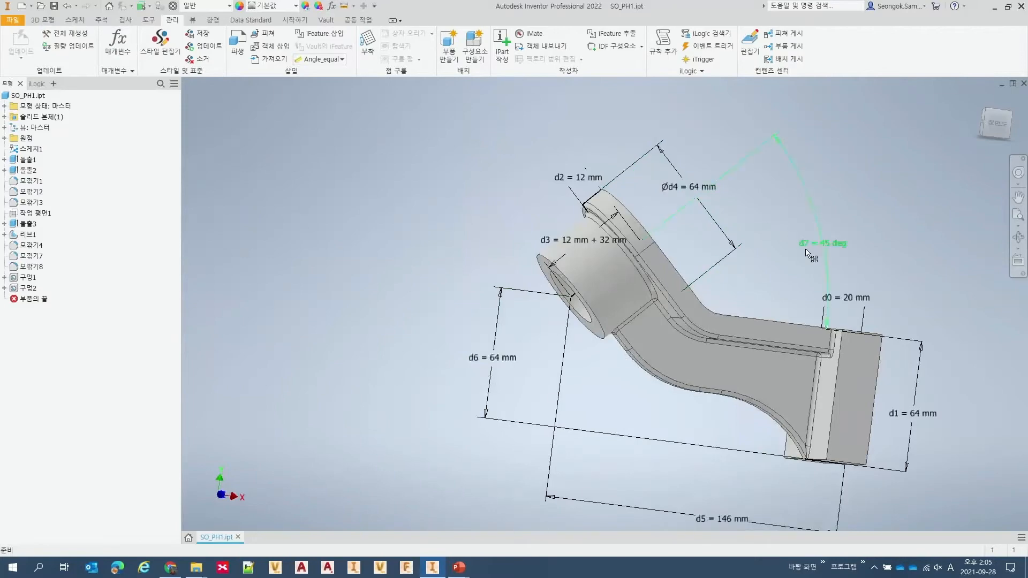
- Open the part's parameters and rename model parameter d6 to CenterDist
{"action": "left_click", "coordinate": [118, 43]}
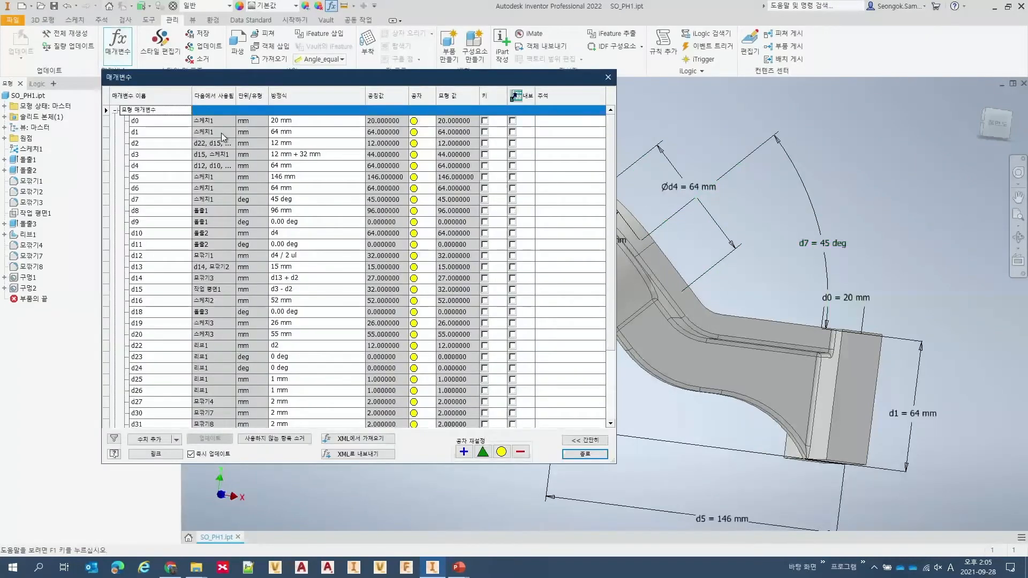
{"action": "left_click", "coordinate": [153, 188]}
{"action": "left_click_drag", "start_coordinate": [232, 83], "coordinate": [204, 70]}
{"action": "type", "text": "CenterDi"}
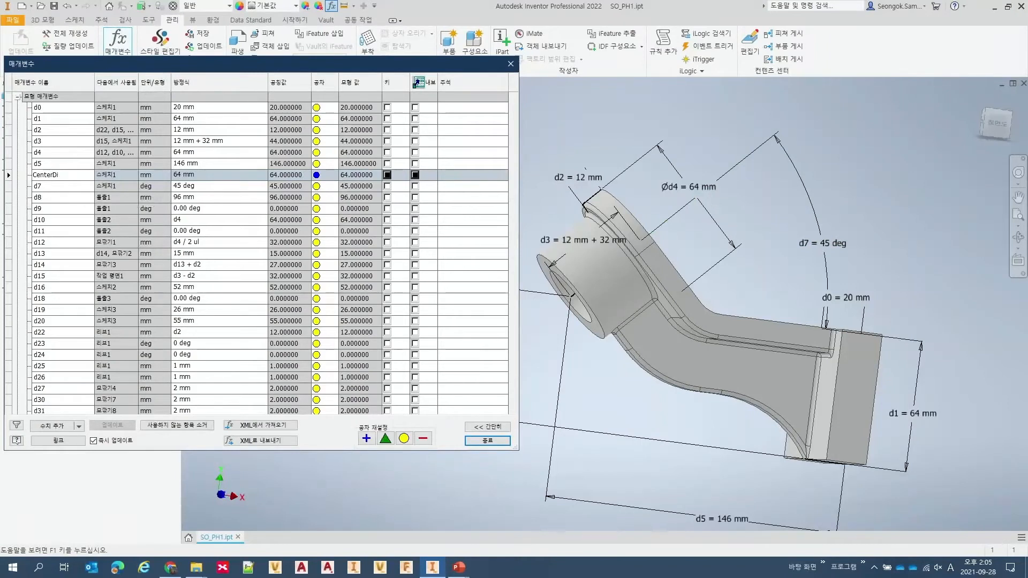
{"action": "type", "text": "st"}
- Rename model parameter d7 to CenterAngle and close the parameters
{"action": "left_click", "coordinate": [56, 186]}
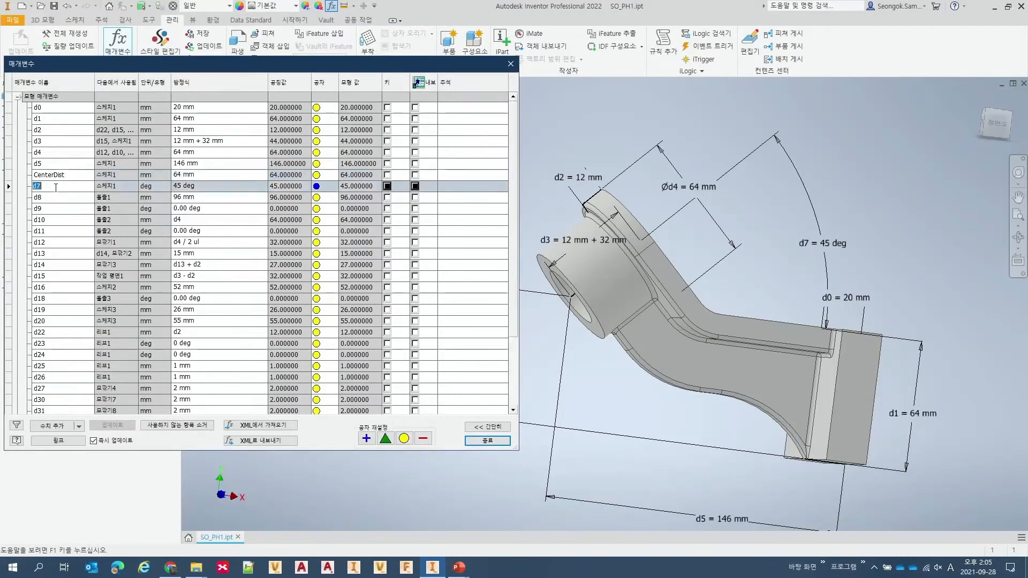
{"action": "type", "text": "C"}
{"action": "type", "text": "enterAngle"}
{"action": "key", "text": "Return"}
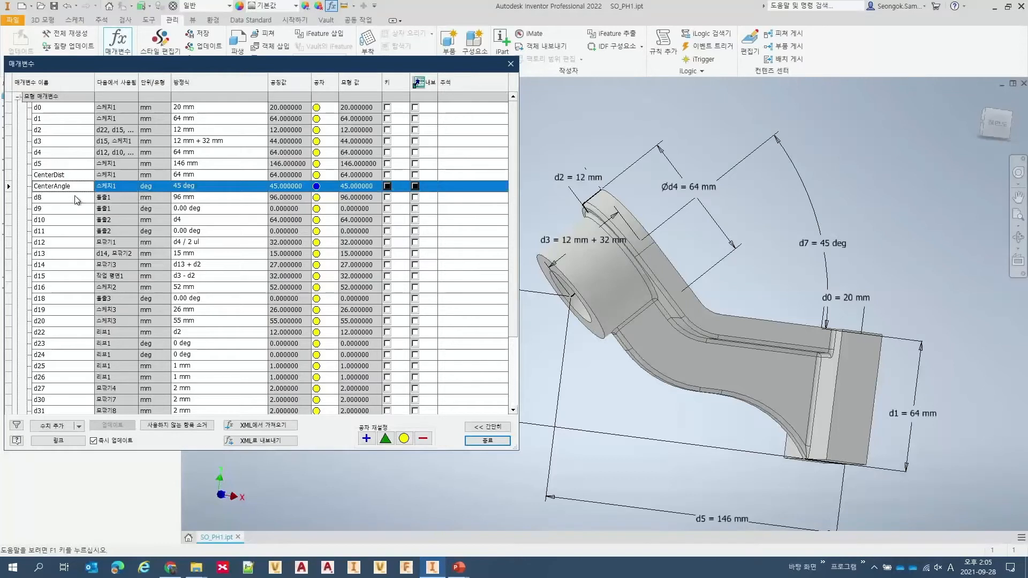
{"action": "left_click", "coordinate": [483, 440]}
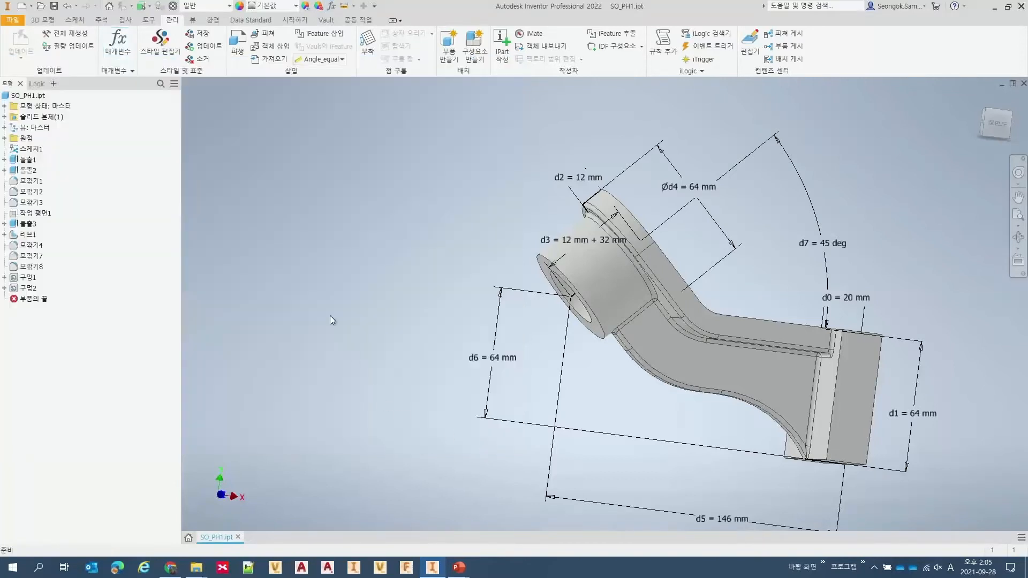
- Switch the sketch dimension display to names and back to expressions to refresh the renamed parameters
{"action": "right_click", "coordinate": [294, 277]}
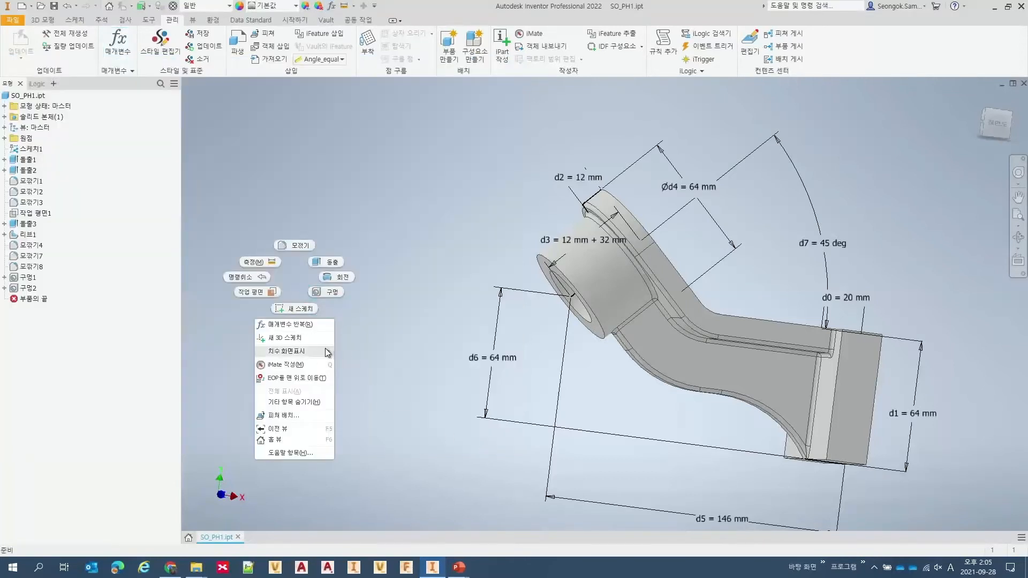
{"action": "left_click", "coordinate": [345, 363]}
{"action": "right_click", "coordinate": [264, 313]}
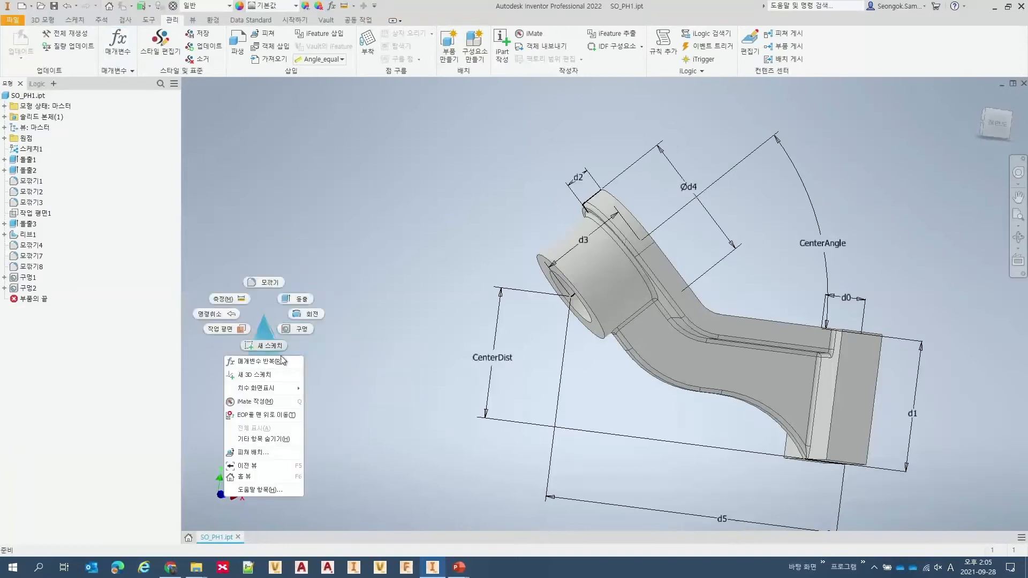
{"action": "mouse_move", "coordinate": [284, 388]}
{"action": "left_click", "coordinate": [320, 409]}
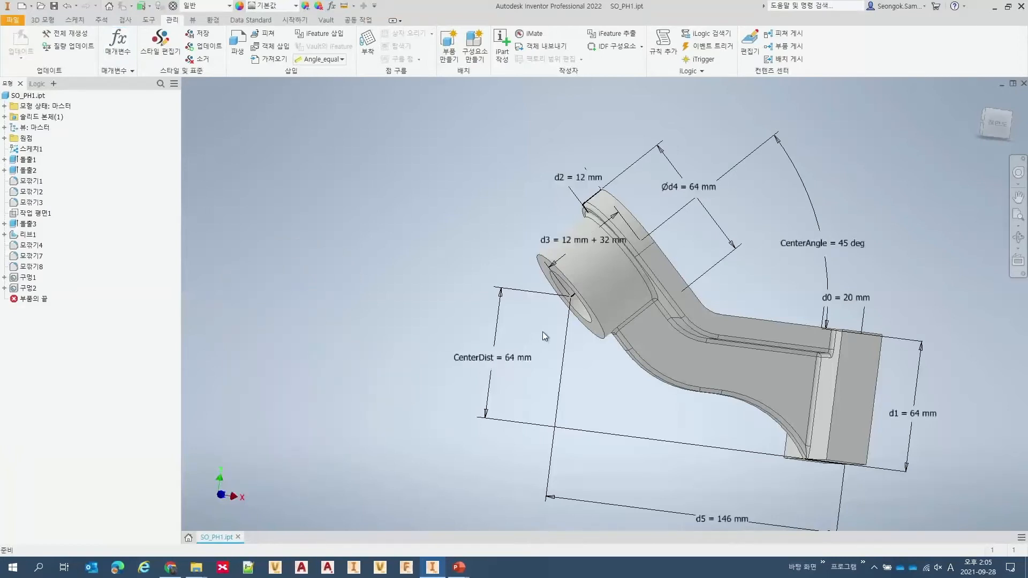
{"action": "middle_click_drag", "start_coordinate": [432, 237], "coordinate": [435, 239]}
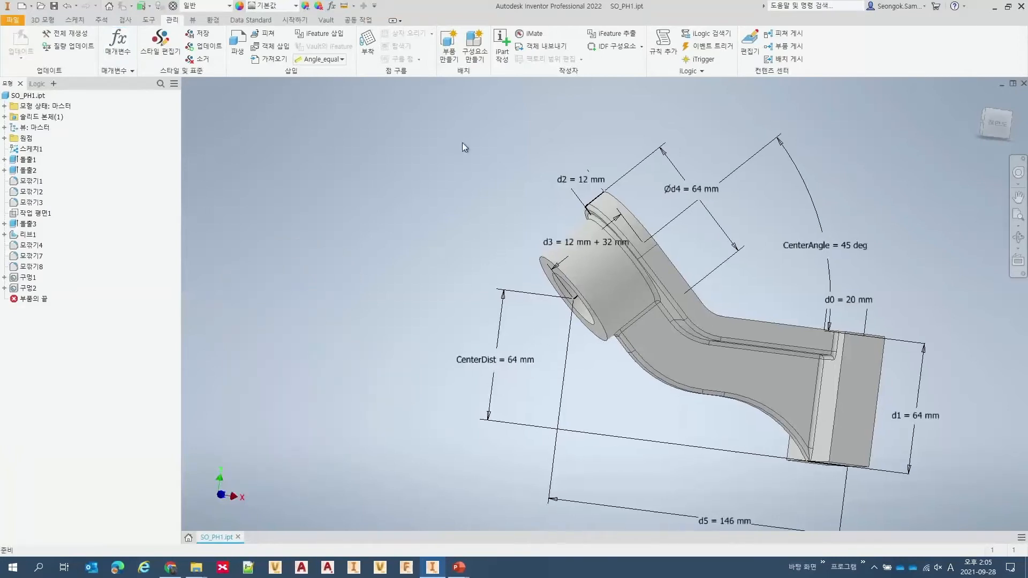
- Start creating an iPart with CenterDist and CenterAngle as its table parameters and insert a second member row
{"action": "left_click", "coordinate": [502, 43]}
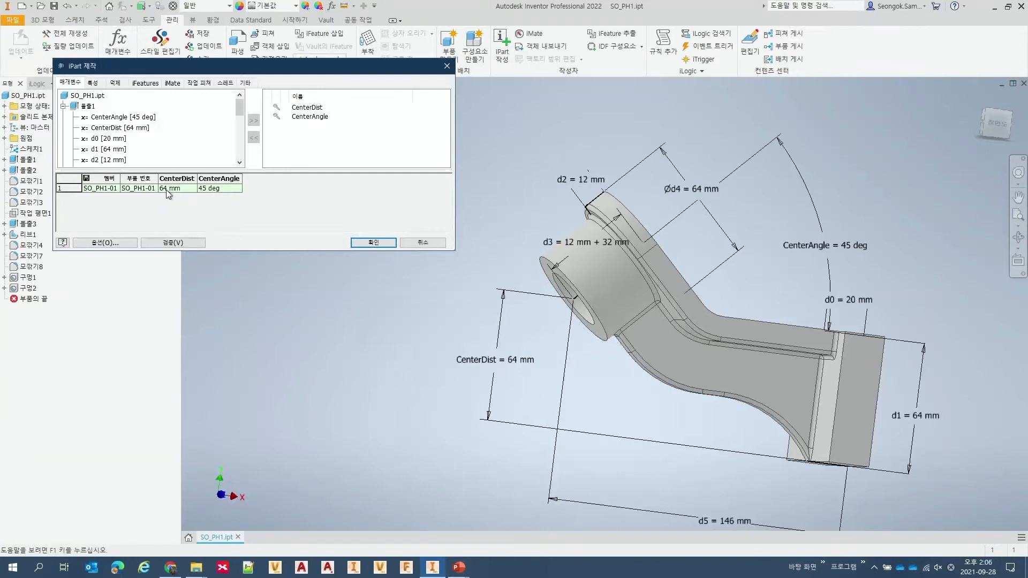
{"action": "left_click", "coordinate": [111, 117]}
{"action": "left_click", "coordinate": [112, 129]}
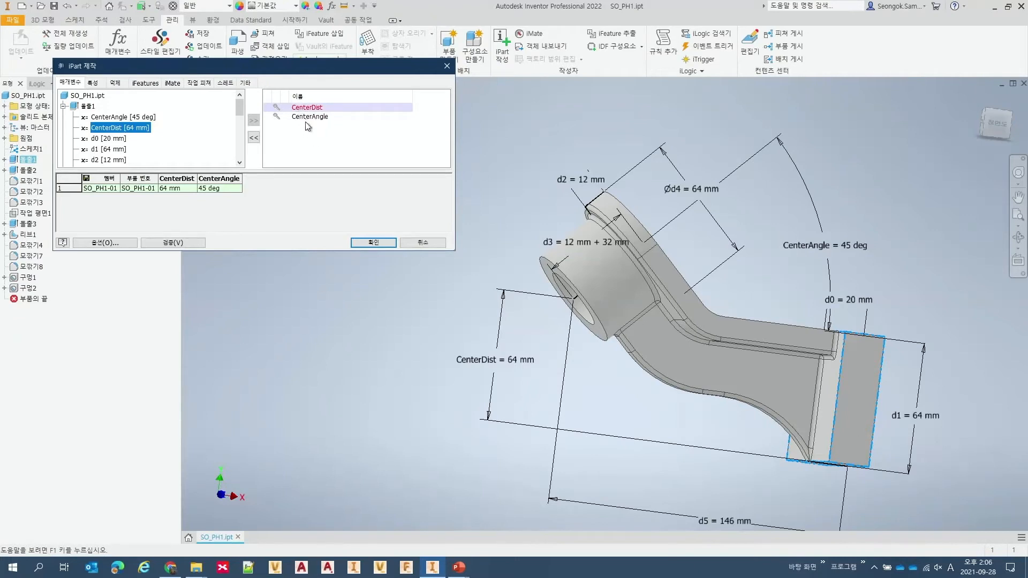
{"action": "right_click", "coordinate": [95, 199]}
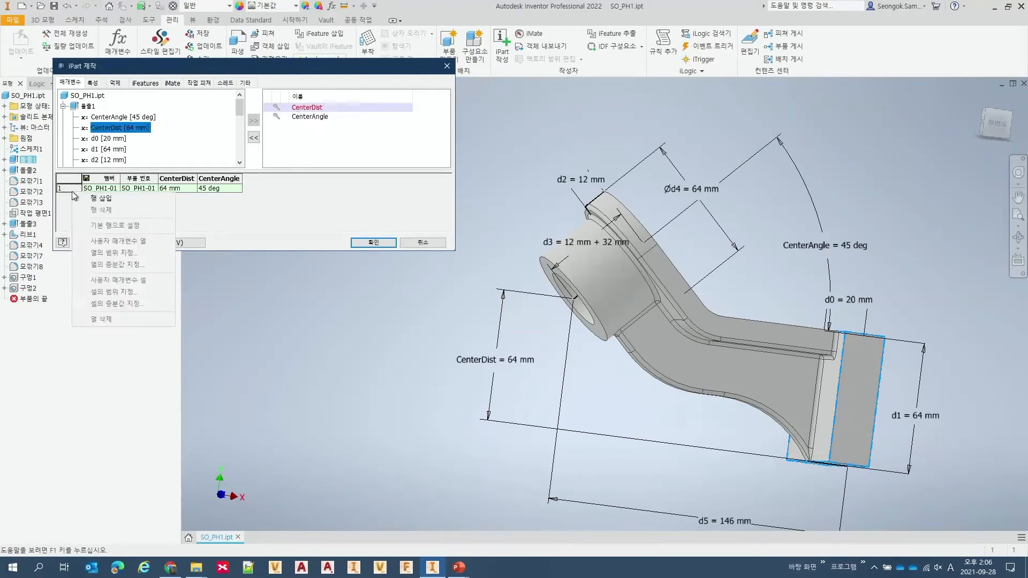
{"action": "left_click", "coordinate": [69, 204]}
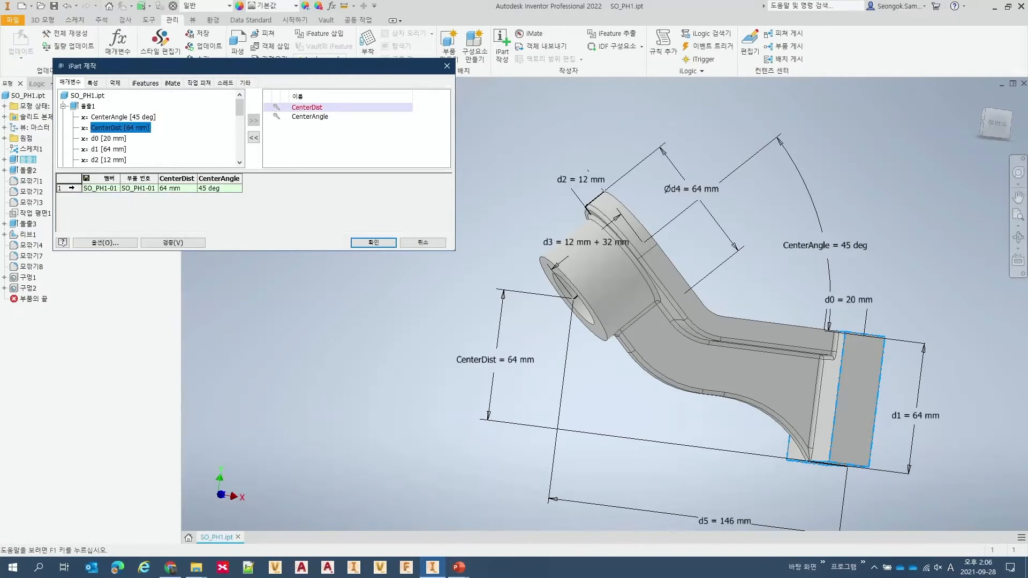
{"action": "right_click", "coordinate": [69, 187]}
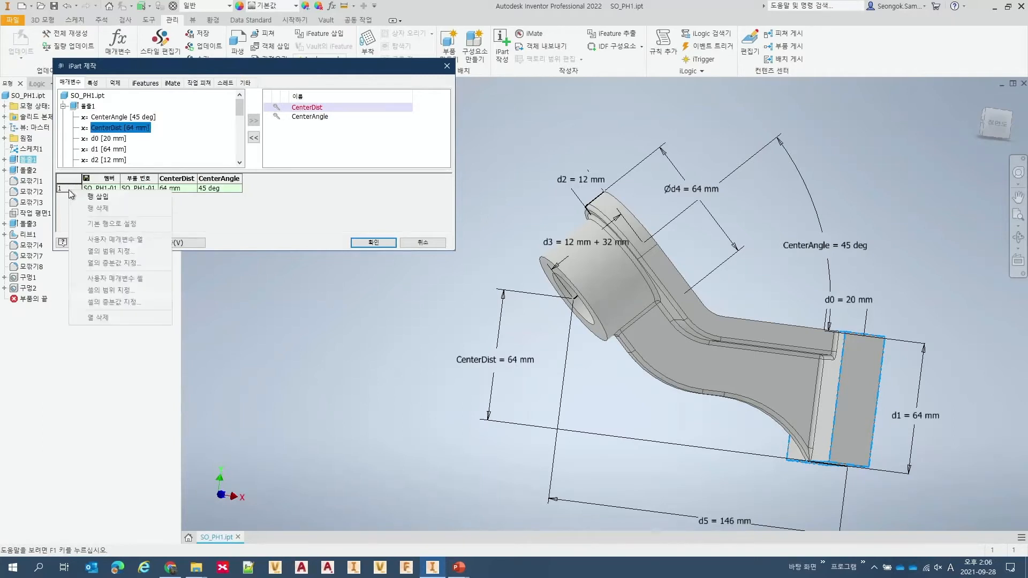
{"action": "left_click", "coordinate": [96, 199]}
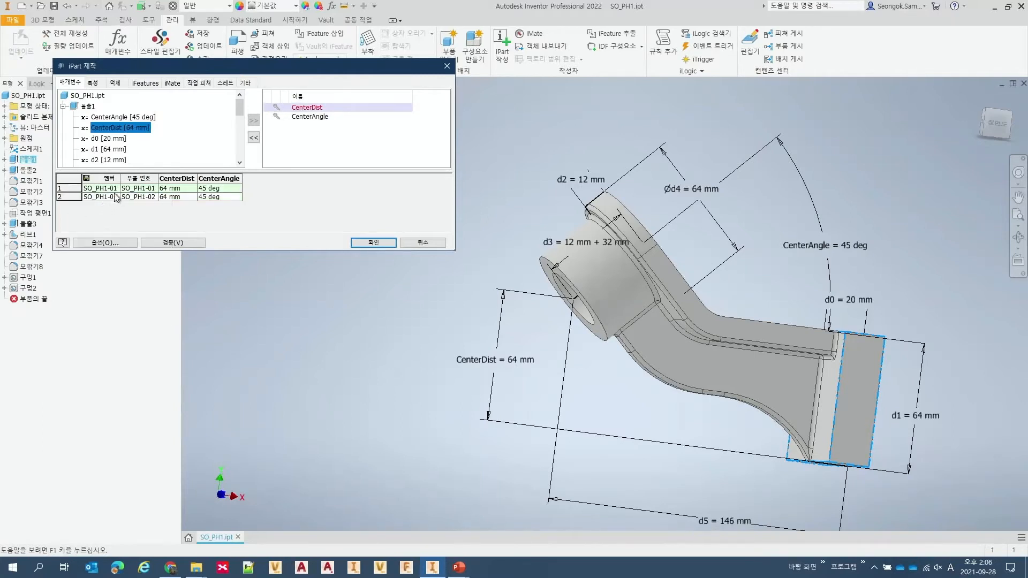
- Set member SO_PH1-02 to CenterDist 45 mm and CenterAngle 55 deg, and create the iPart
{"action": "left_click_drag", "start_coordinate": [171, 72], "coordinate": [236, 122]}
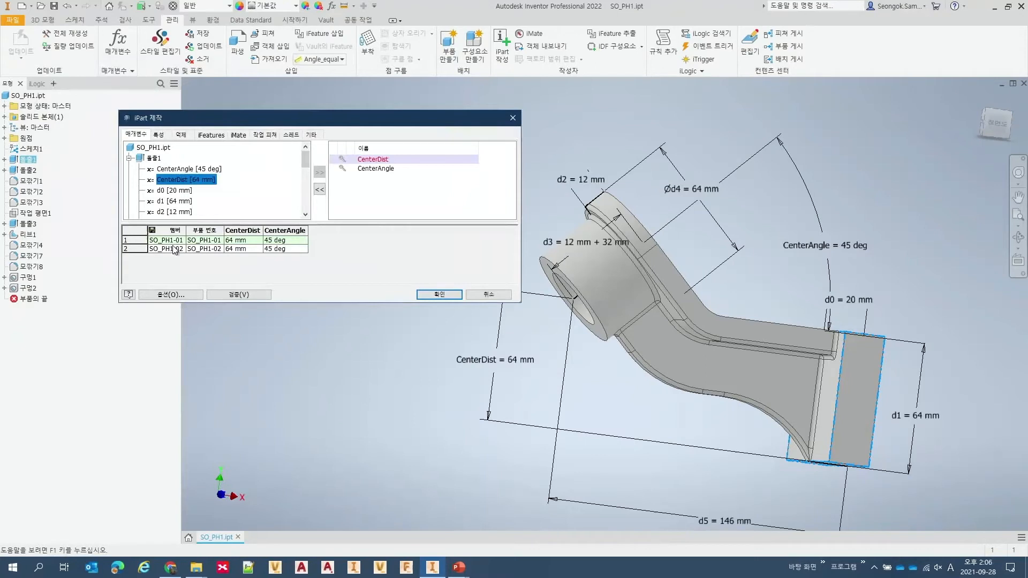
{"action": "left_click", "coordinate": [233, 250]}
{"action": "double_click", "coordinate": [231, 250]}
{"action": "type", "text": "45"}
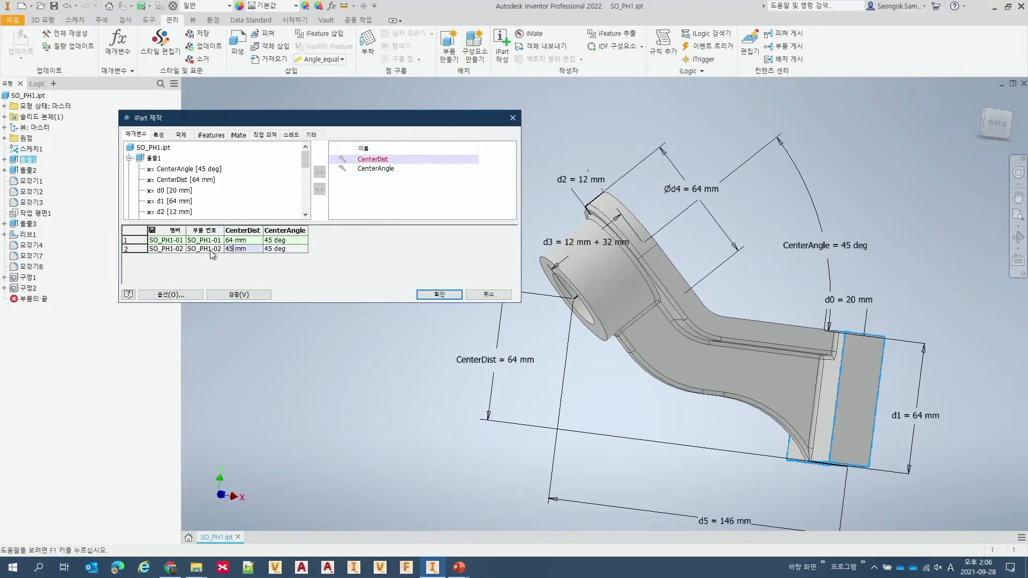
{"action": "left_click", "coordinate": [271, 250]}
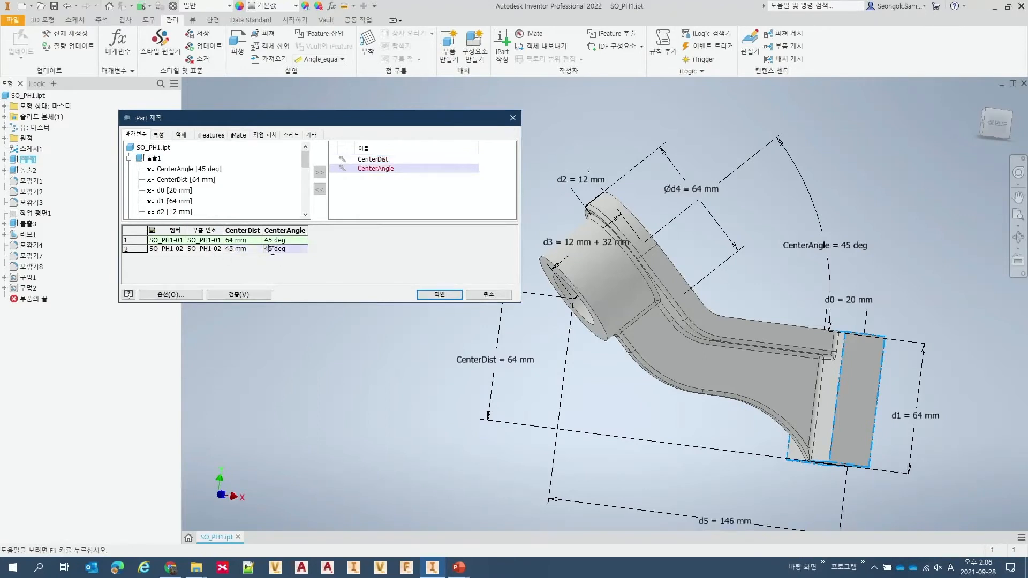
{"action": "type", "text": "55"}
{"action": "left_click", "coordinate": [428, 294]}
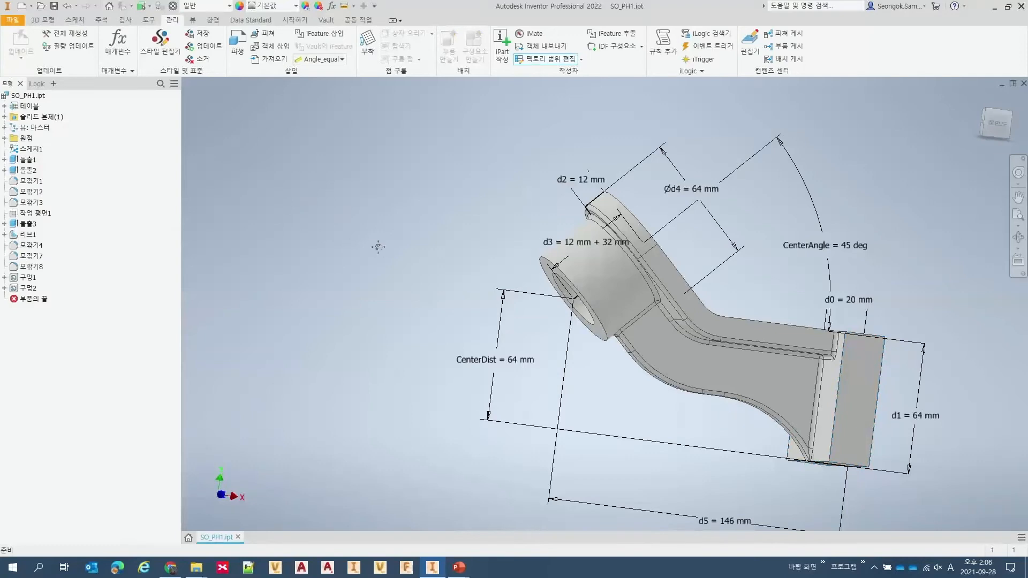
- Expand the iPart table in the model tree and activate member SO_PH1-02
{"action": "middle_click_drag", "start_coordinate": [378, 247], "coordinate": [307, 229]}
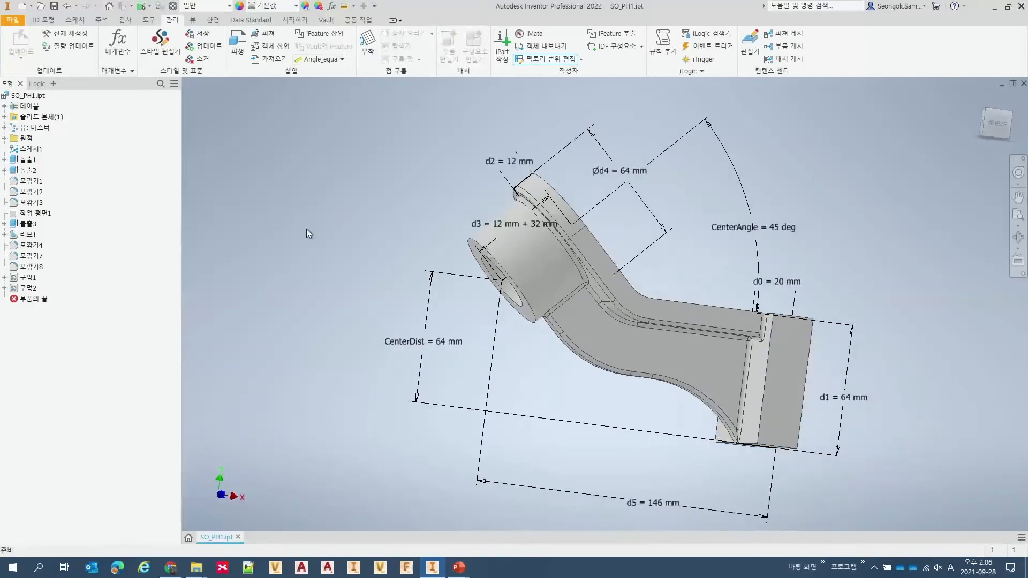
{"action": "left_click", "coordinate": [5, 106]}
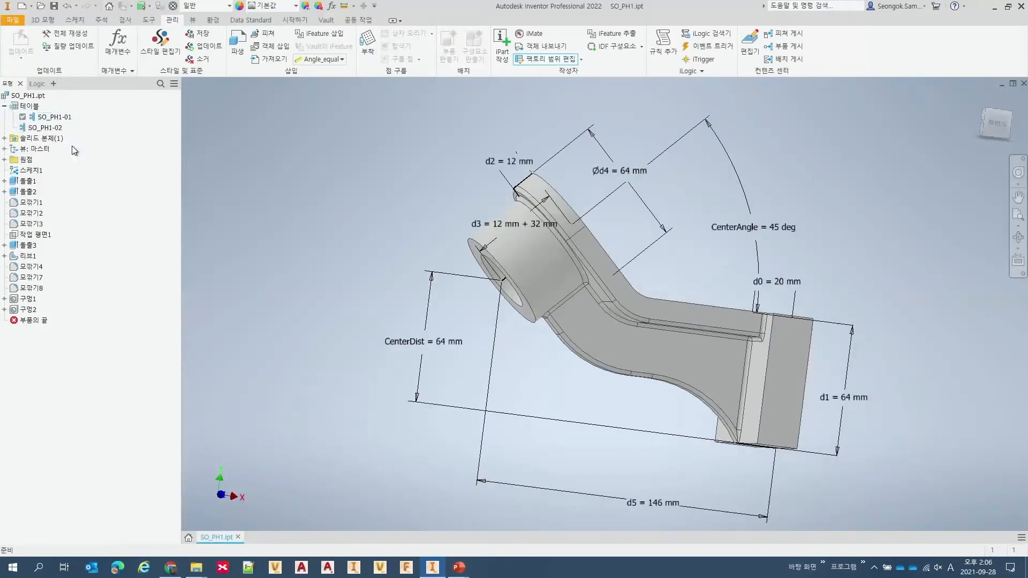
{"action": "left_click", "coordinate": [5, 106]}
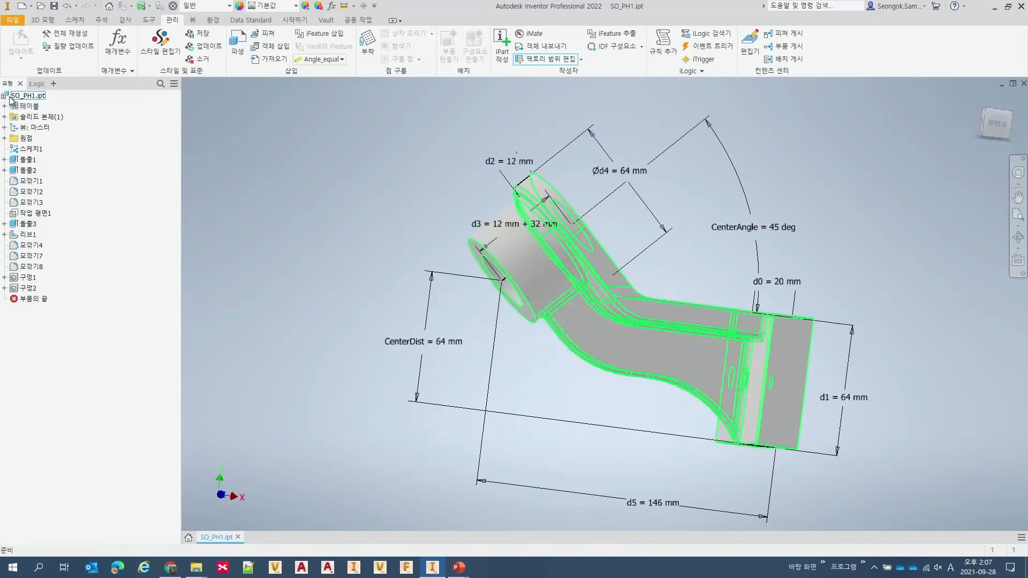
{"action": "left_click", "coordinate": [4, 106]}
{"action": "left_click", "coordinate": [50, 118]}
{"action": "double_click", "coordinate": [45, 127]}
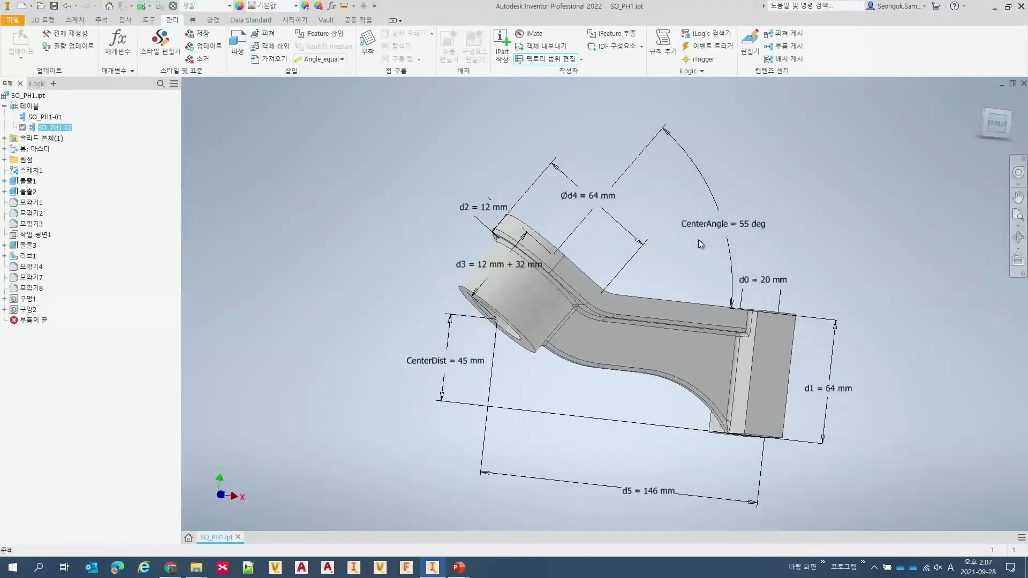
- Alternate between iPart members SO_PH1-01 and SO_PH1-02 to compare their geometry, finishing with SO_PH1-02 active
{"action": "left_click", "coordinate": [52, 117]}
{"action": "double_click", "coordinate": [53, 117]}
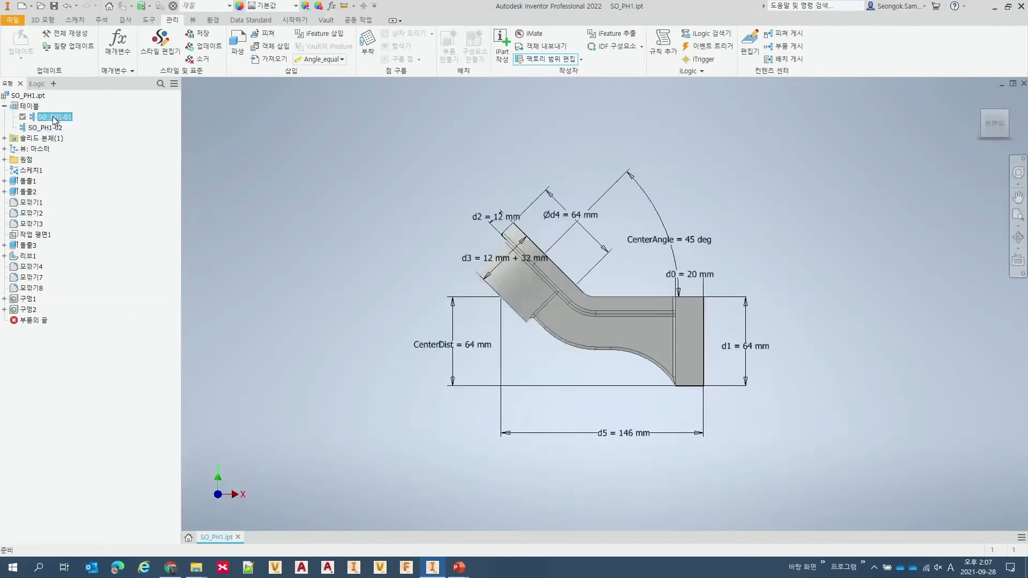
{"action": "left_click", "coordinate": [37, 127]}
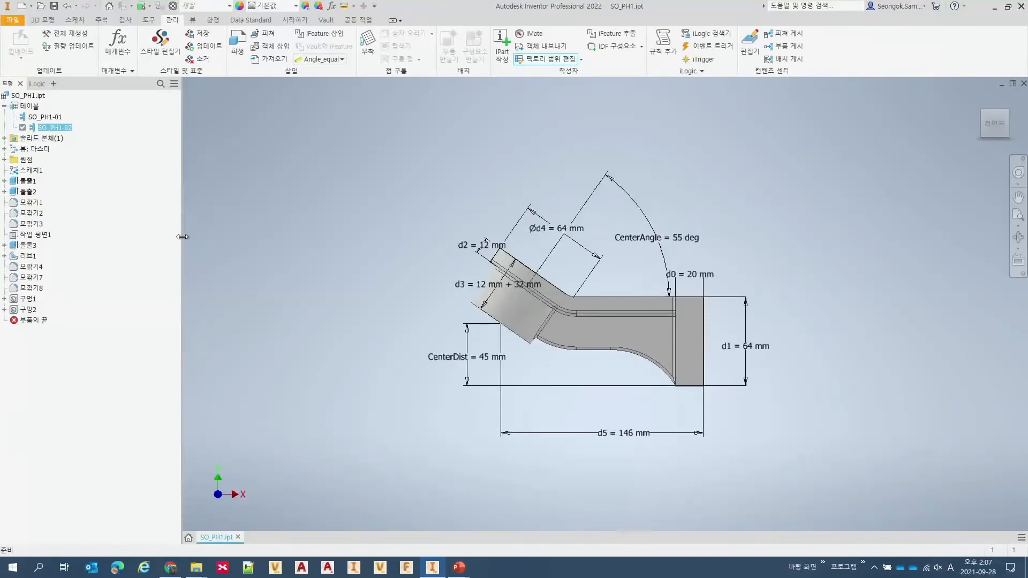
{"action": "double_click", "coordinate": [53, 117]}
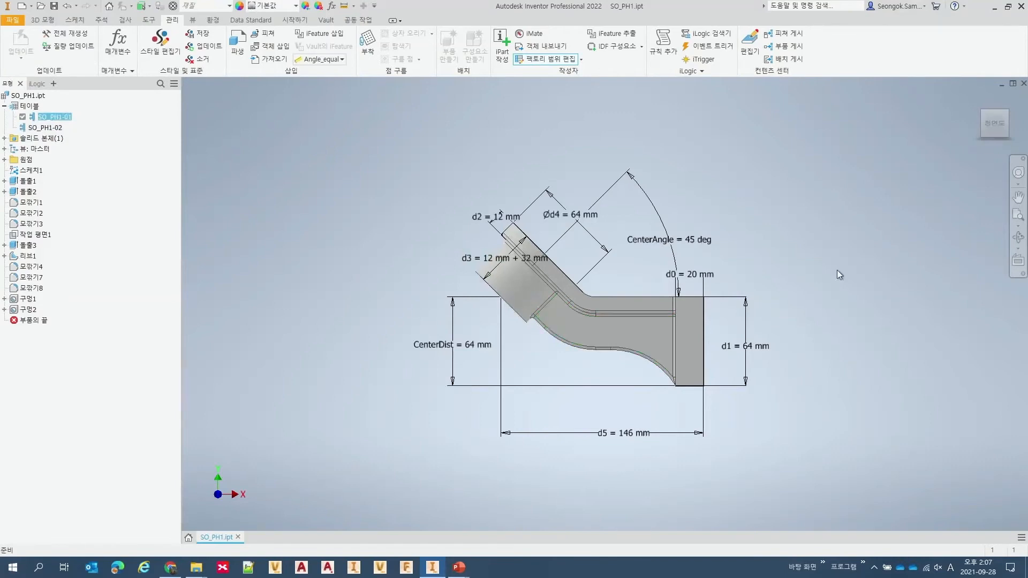
{"action": "left_click", "coordinate": [53, 128]}
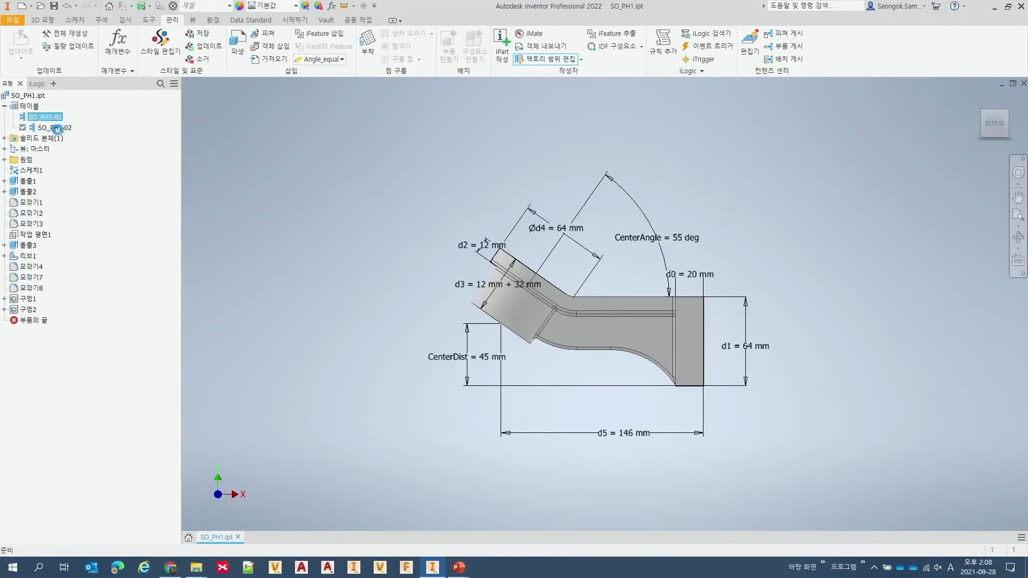
{"action": "double_click", "coordinate": [53, 127]}
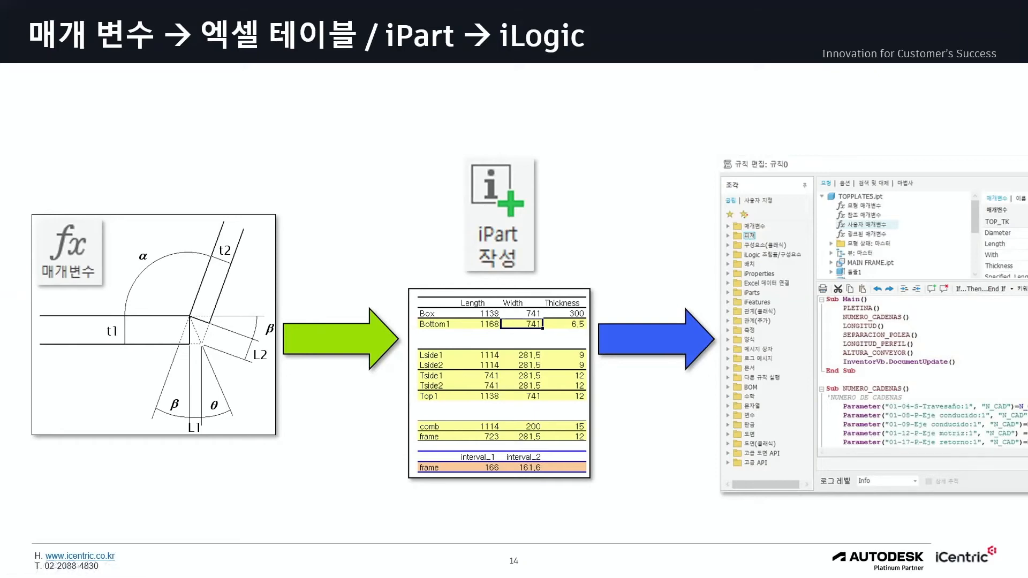
- Switch from the slides to Inventor, review the iPart table without changing it, and return to the slides
{"action": "key", "text": "alt+Tab"}
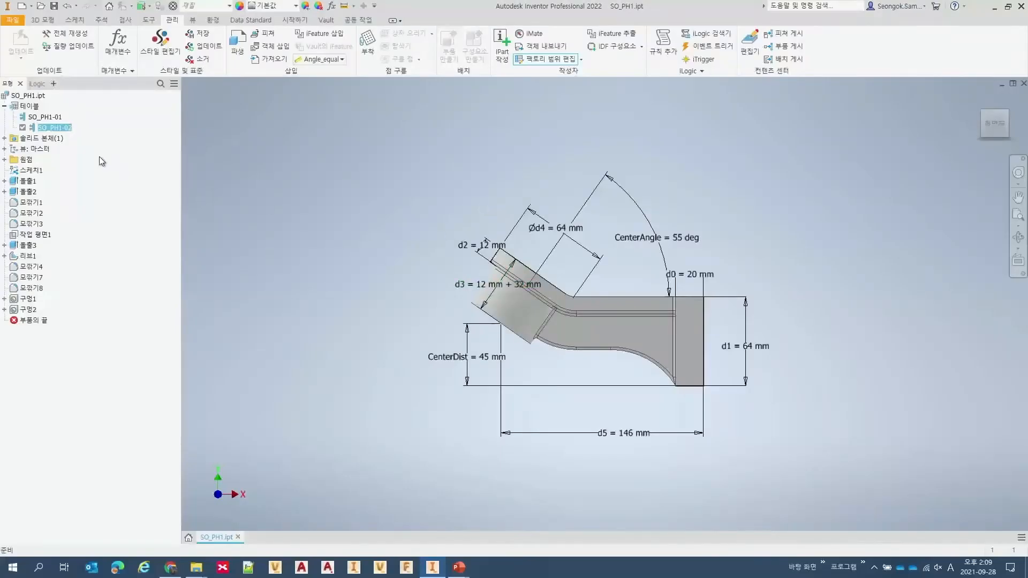
{"action": "double_click", "coordinate": [30, 106]}
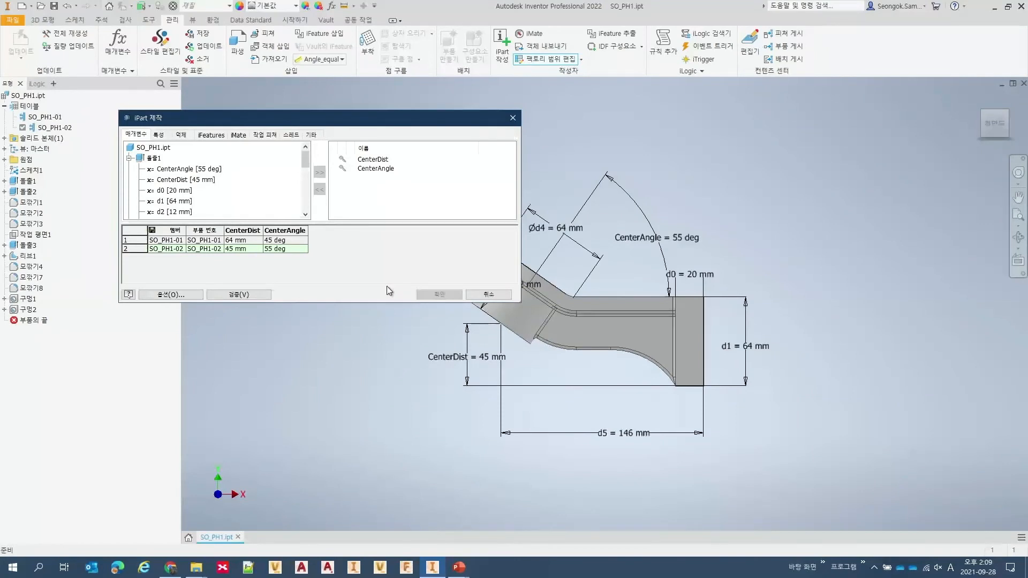
{"action": "left_click", "coordinate": [485, 295]}
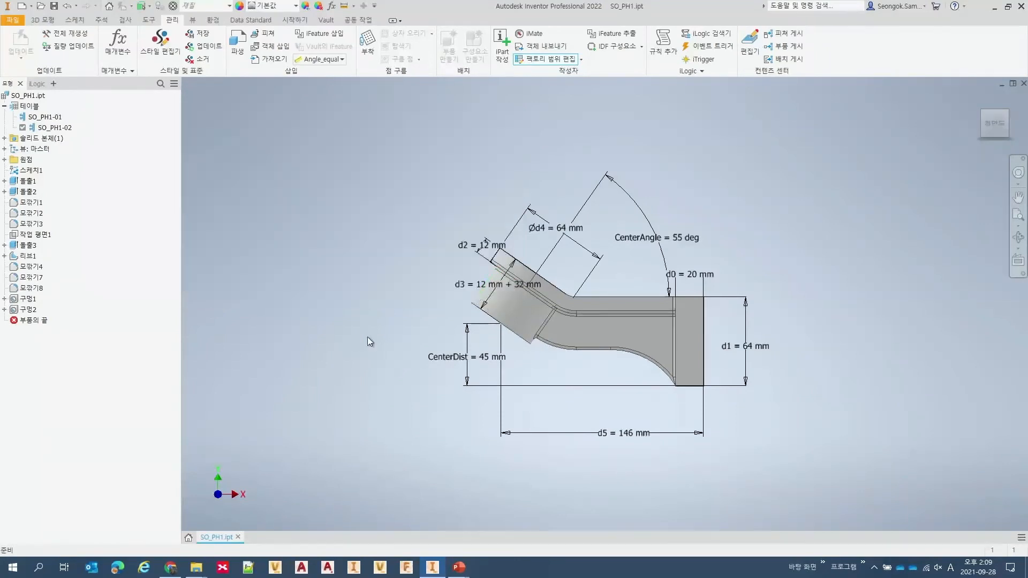
{"action": "key", "text": "alt+Tab"}
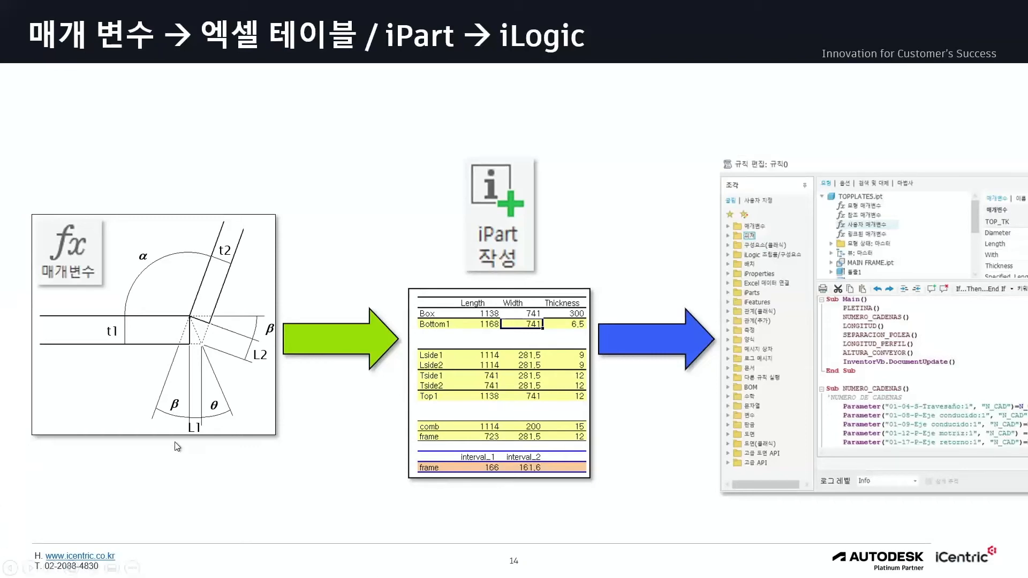
- Switch to Inventor, close SO_PH1.ipt without saving, and open the recent assembly 4R15-01.iam
{"action": "key", "text": "alt+Tab"}
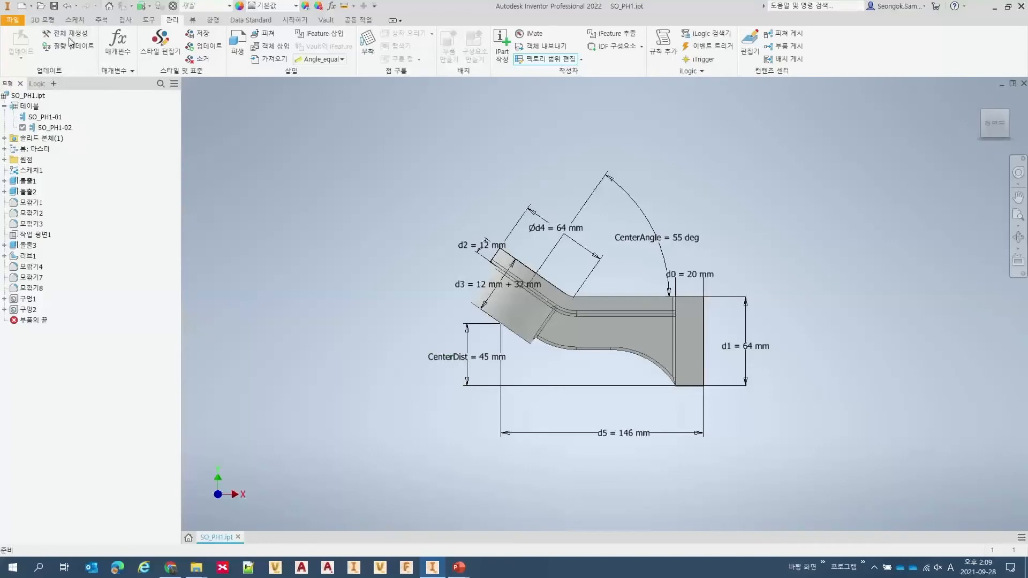
{"action": "middle_click", "coordinate": [224, 537]}
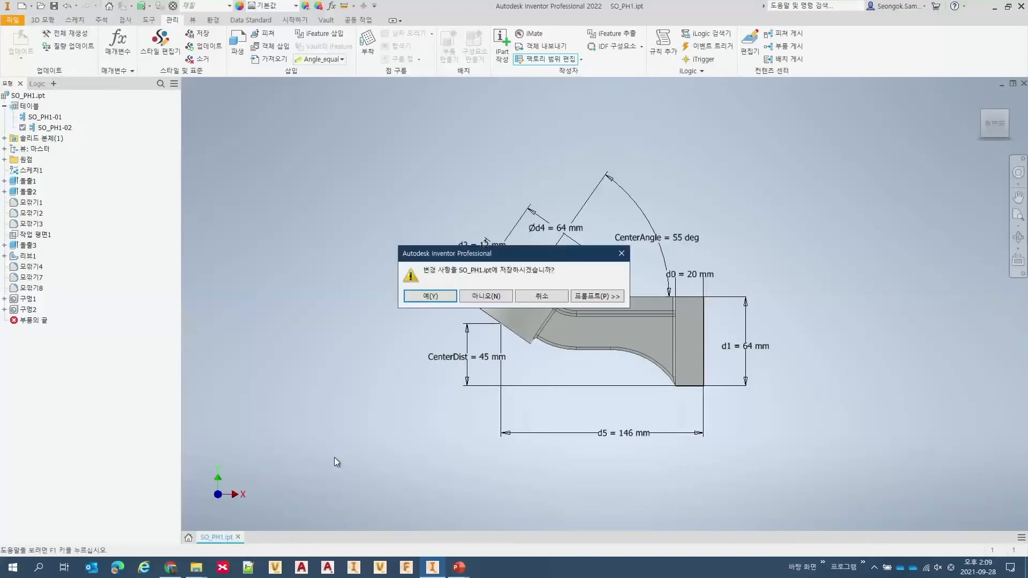
{"action": "left_click", "coordinate": [490, 298]}
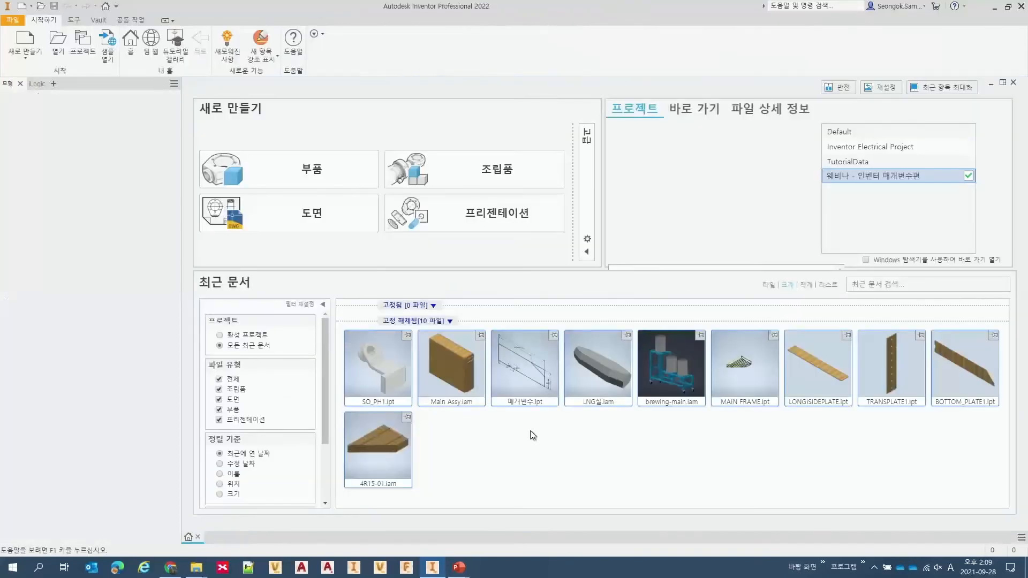
{"action": "left_click", "coordinate": [352, 421]}
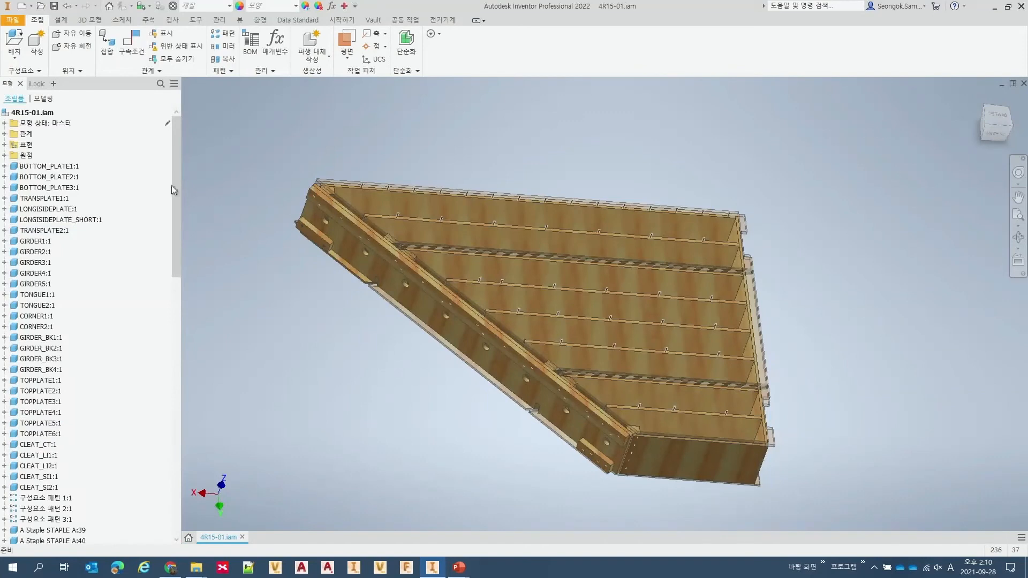
- Open the components BOTTOM_PLATE1, TRANSPLATE1 and LONGISIDEPLATE from the assembly together in their own part windows
{"action": "left_click", "coordinate": [68, 167]}
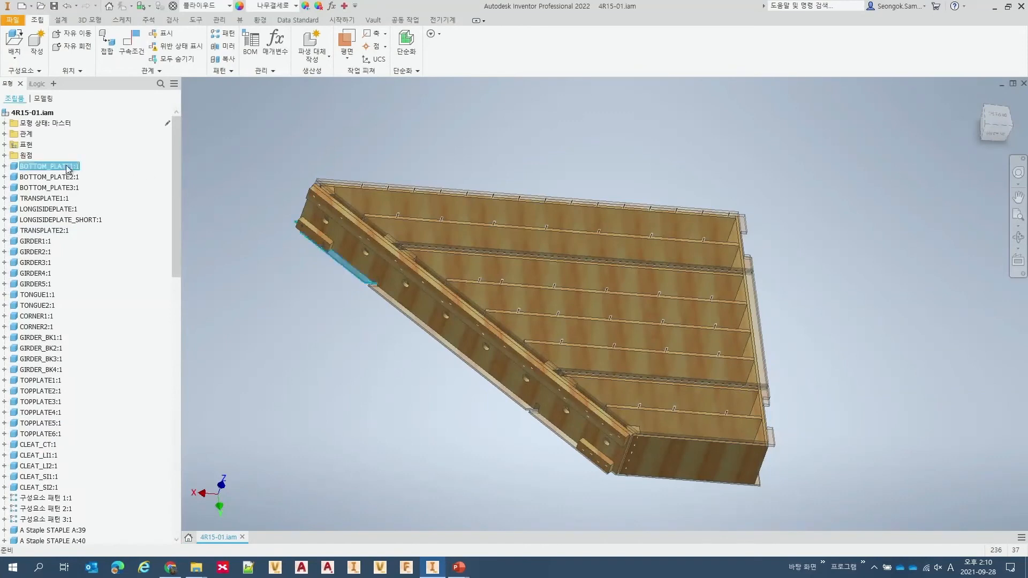
{"action": "left_click", "coordinate": [59, 199], "text": "ctrl"}
{"action": "left_click", "coordinate": [58, 210], "text": "ctrl"}
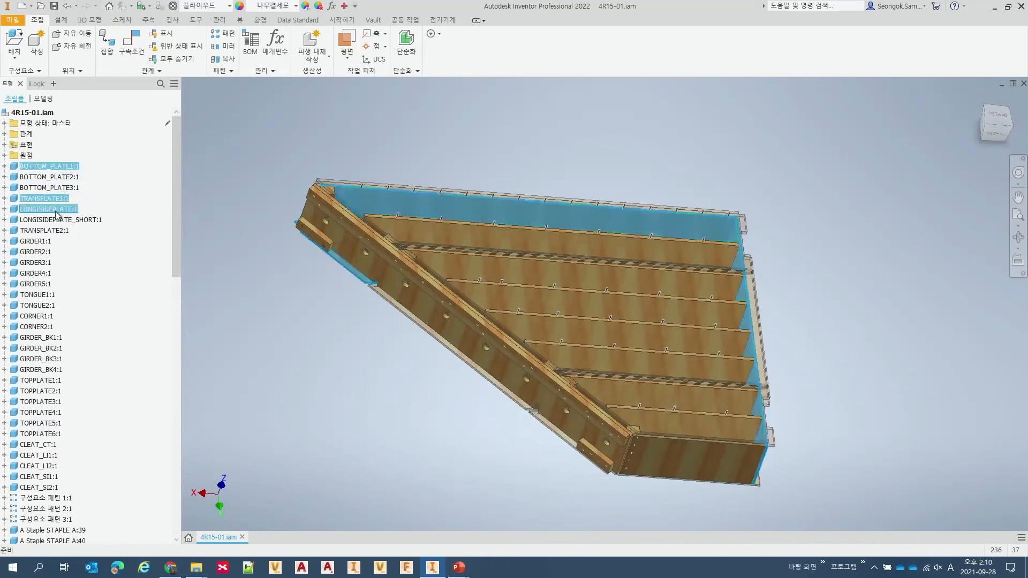
{"action": "right_click", "coordinate": [52, 209]}
{"action": "left_click", "coordinate": [75, 231]}
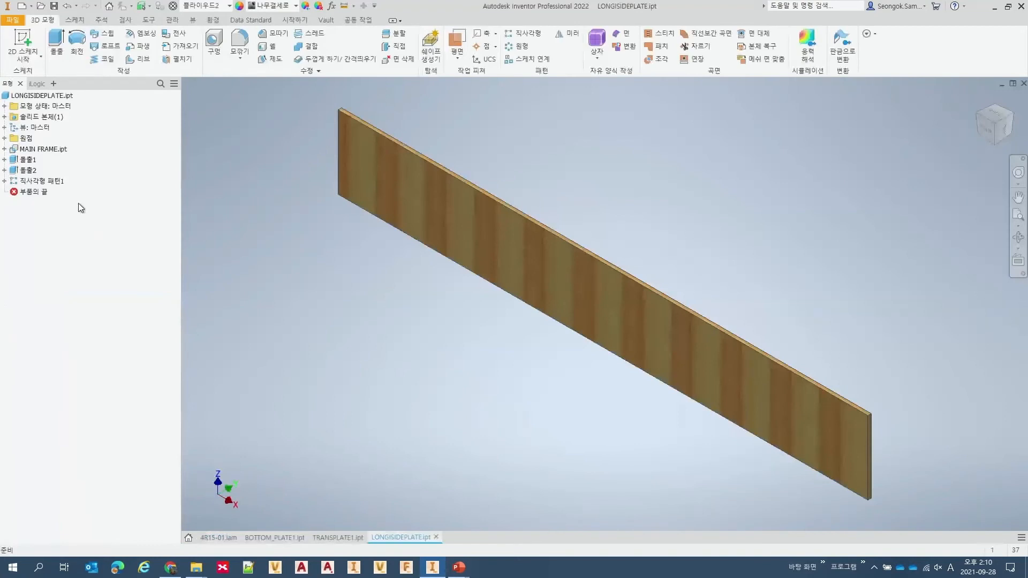
- Check the derived MAIN FRAME.ipt reference in LONGISIDEPLATE.ipt and TRANSPLATE1.ipt, and bring BOTTOM_PLATE1.ipt to the front
{"action": "left_click", "coordinate": [40, 150]}
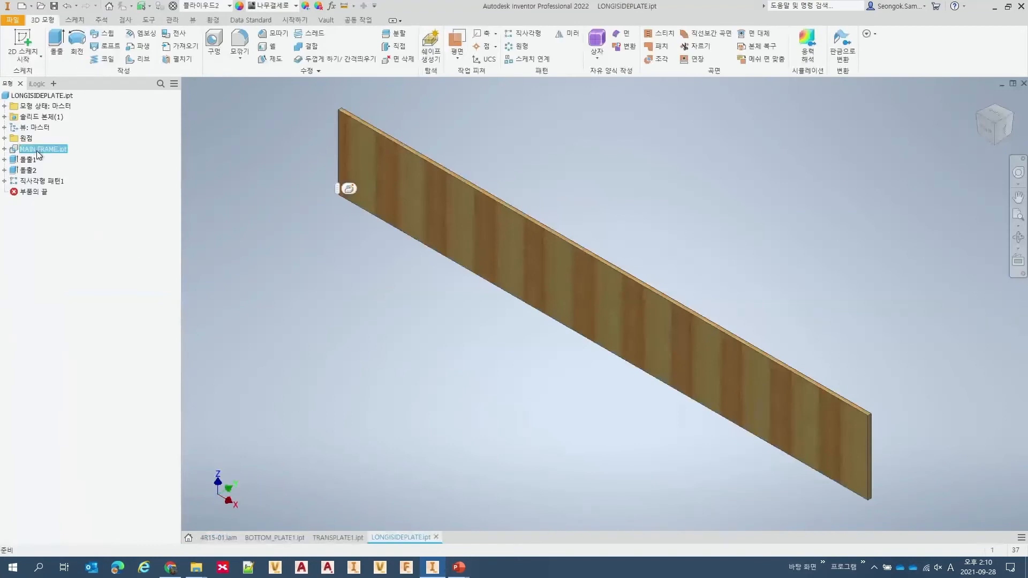
{"action": "left_click", "coordinate": [338, 537]}
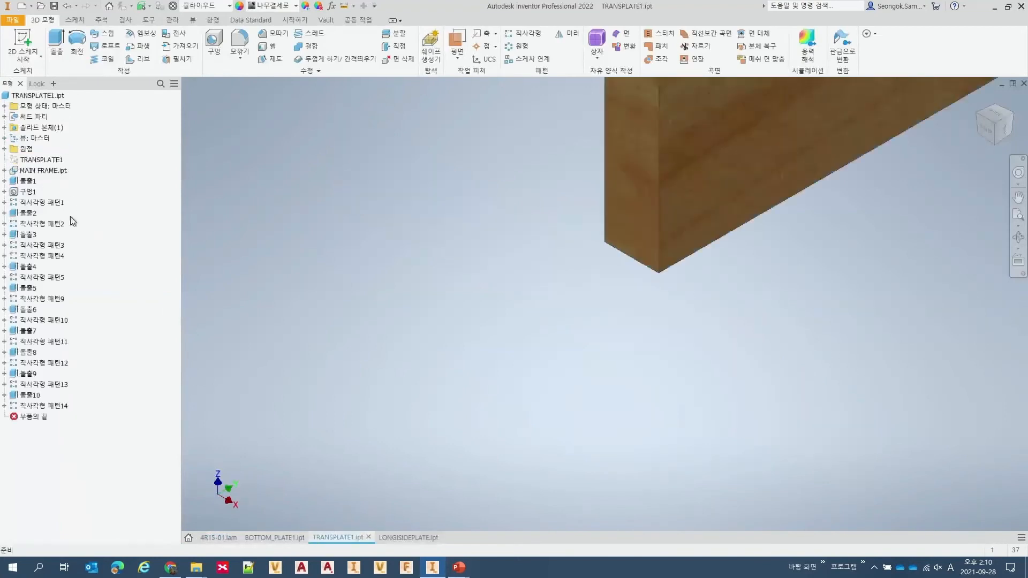
{"action": "left_click", "coordinate": [45, 172]}
{"action": "key", "text": "Home"}
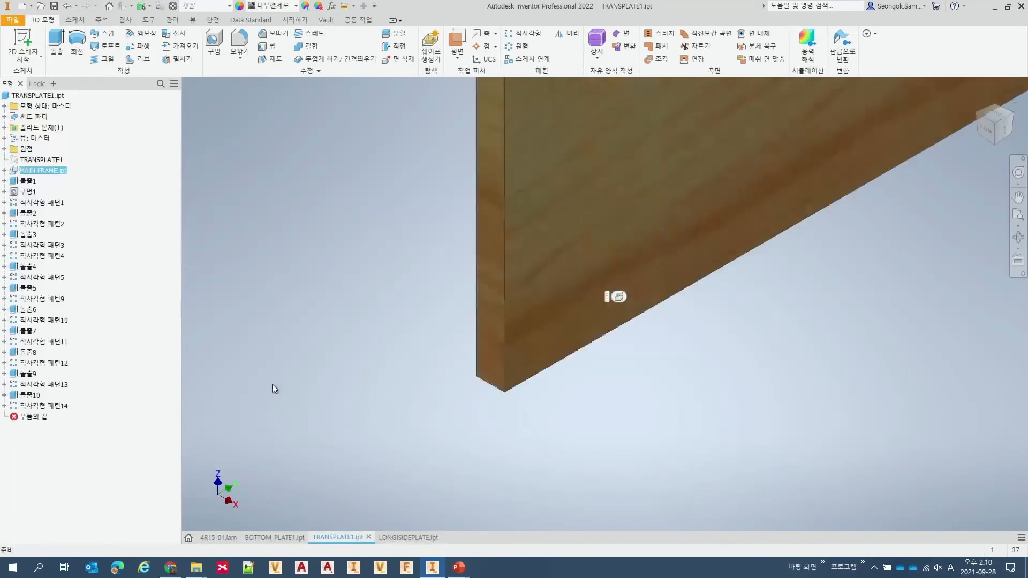
{"action": "left_click", "coordinate": [275, 537]}
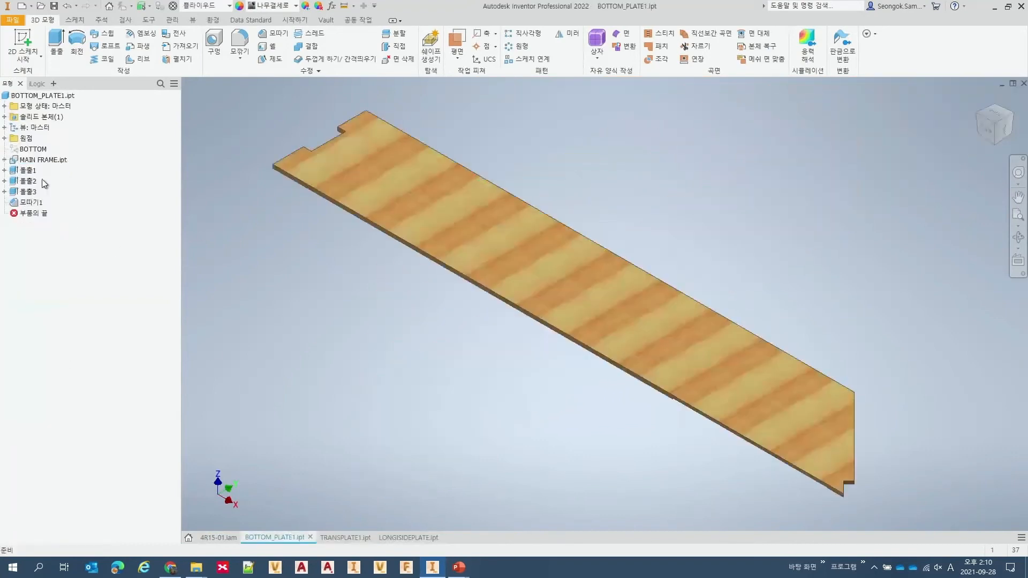
- Open the base component MAIN FRAME.ipt from BOTTOM_PLATE1.ipt, and close the three plate part documents
{"action": "right_click", "coordinate": [51, 161]}
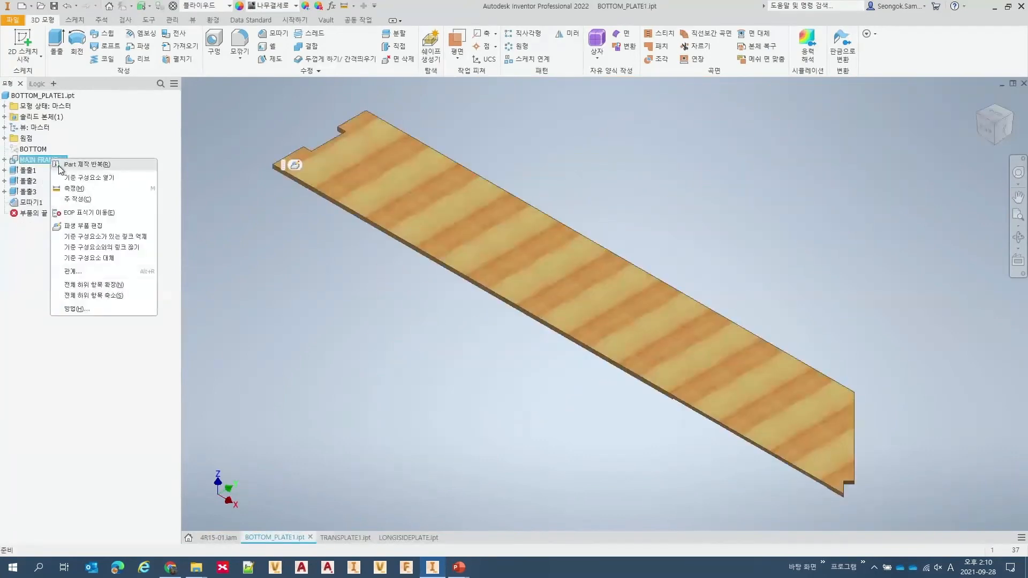
{"action": "left_click", "coordinate": [81, 177]}
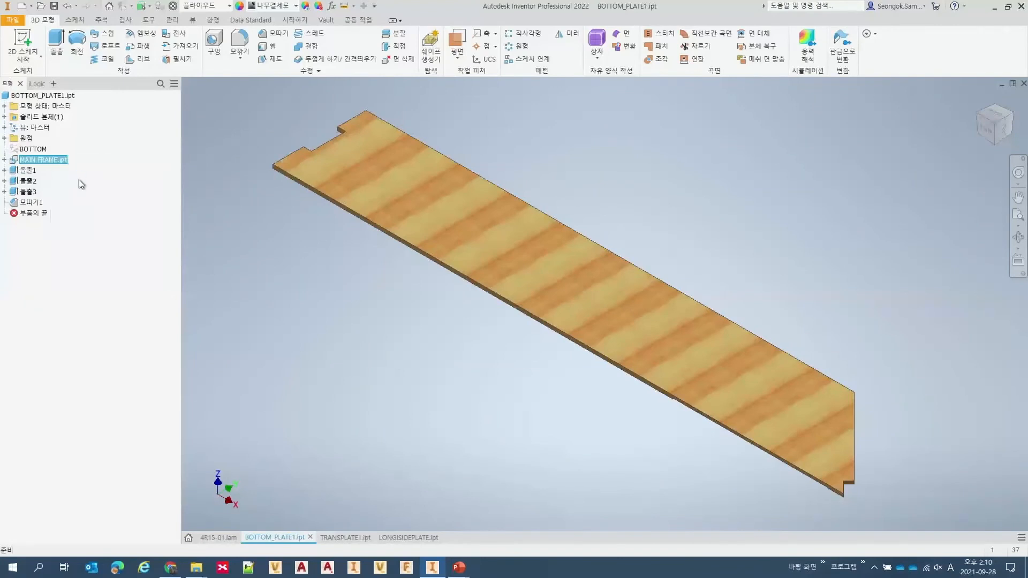
{"action": "middle_click", "coordinate": [290, 539]}
{"action": "middle_click", "coordinate": [283, 538]}
{"action": "middle_click", "coordinate": [284, 537]}
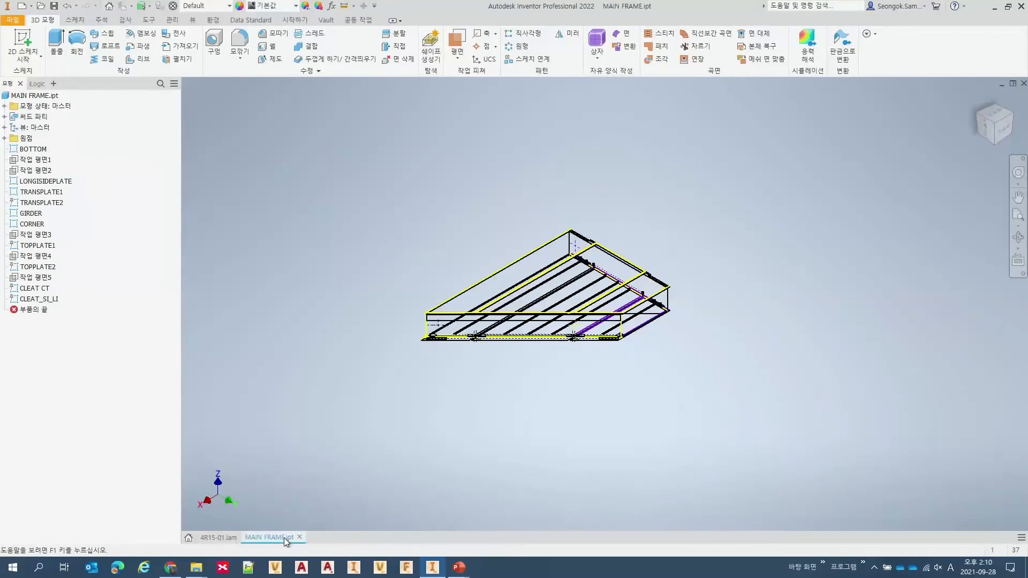
- Tile MAIN FRAME.ipt and 4R15-01.iam one above the other, widen the home pane, and frame the skeleton sketches
{"action": "scroll", "coordinate": [581, 368], "scroll_direction": "down", "scroll_amount": 6}
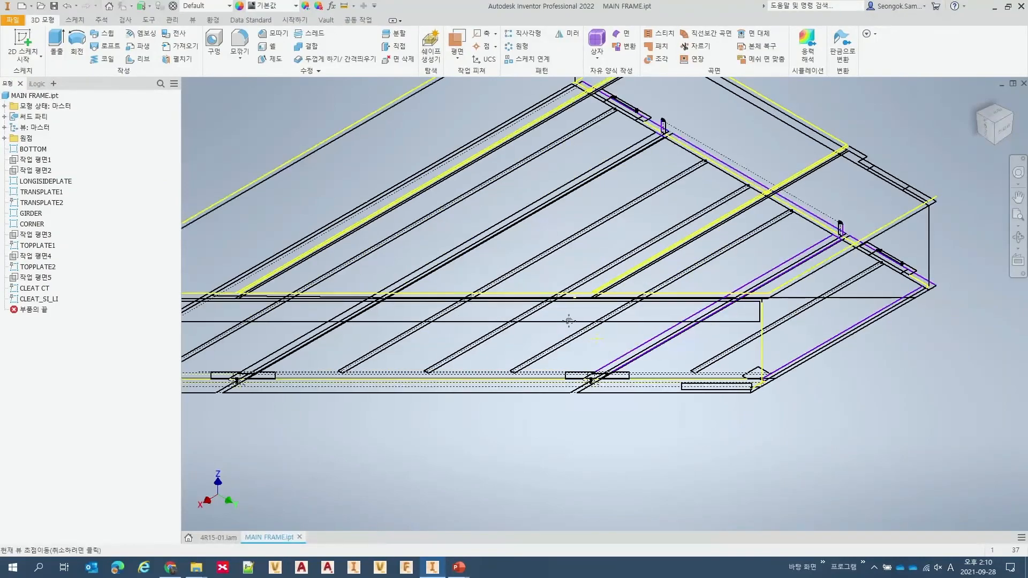
{"action": "left_click_drag", "start_coordinate": [646, 330], "coordinate": [619, 366]}
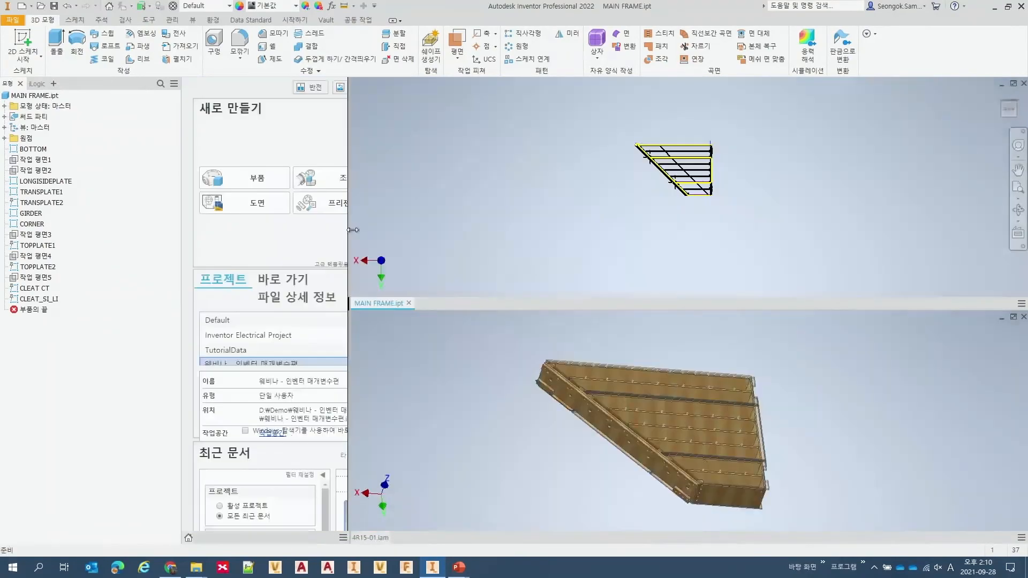
{"action": "left_click_drag", "start_coordinate": [344, 229], "coordinate": [402, 229]}
{"action": "middle_click_drag", "start_coordinate": [673, 207], "coordinate": [668, 237]}
{"action": "scroll", "coordinate": [667, 237], "scroll_direction": "down", "scroll_amount": 3}
{"action": "scroll", "coordinate": [664, 234], "scroll_direction": "up", "scroll_amount": 3}
{"action": "scroll", "coordinate": [659, 231], "scroll_direction": "up", "scroll_amount": 3}
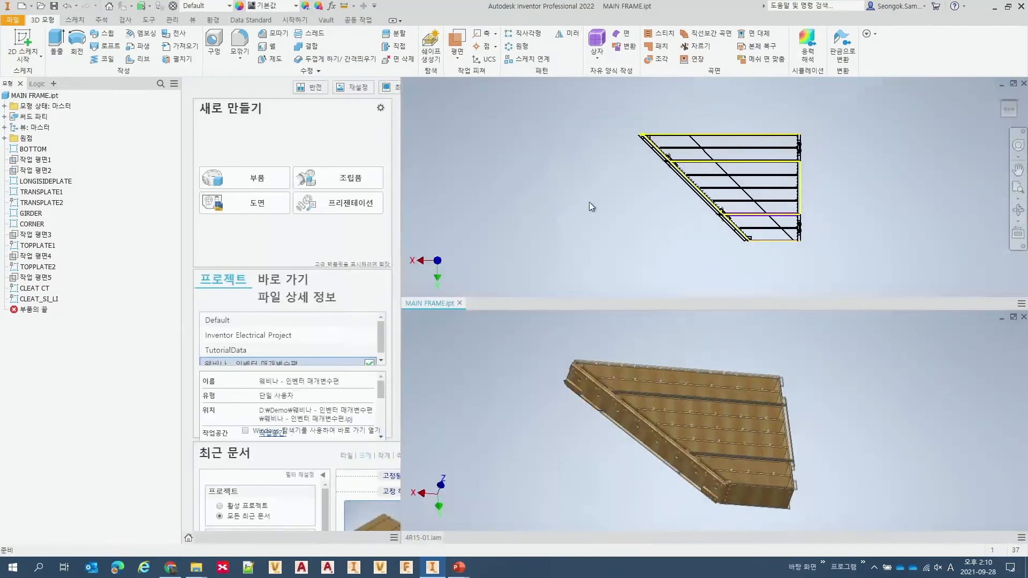
- Set the user parameter ANGLE of MAIN FRAME.ipt to 60 deg and close the parameter table
{"action": "left_click", "coordinate": [172, 20]}
{"action": "left_click", "coordinate": [117, 43]}
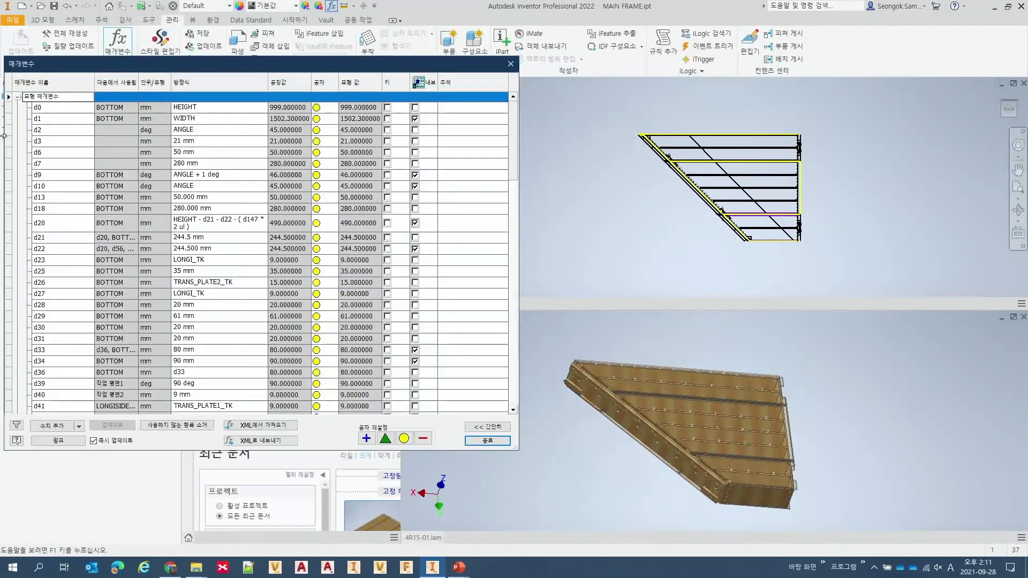
{"action": "left_click", "coordinate": [18, 97]}
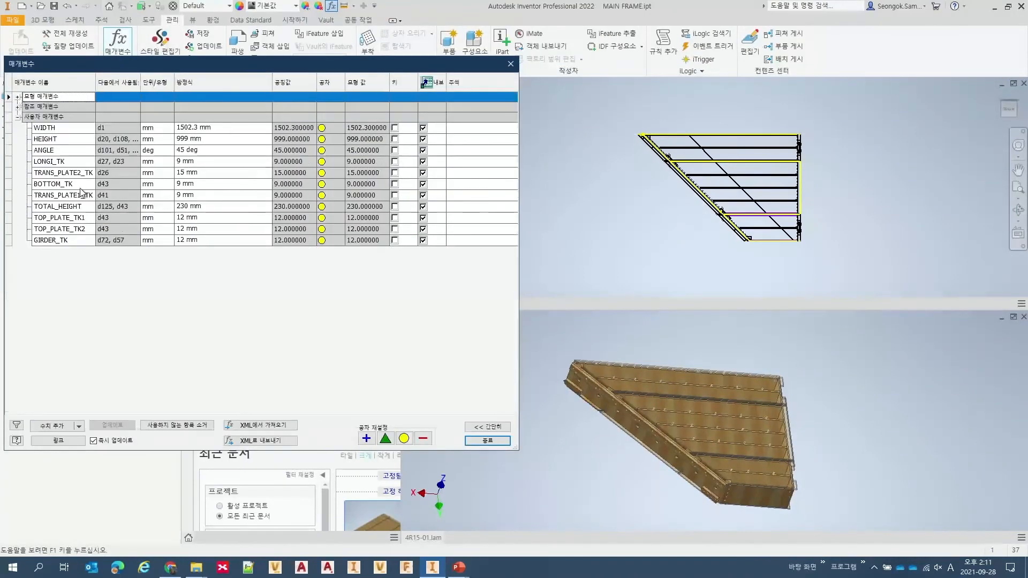
{"action": "left_click", "coordinate": [75, 153]}
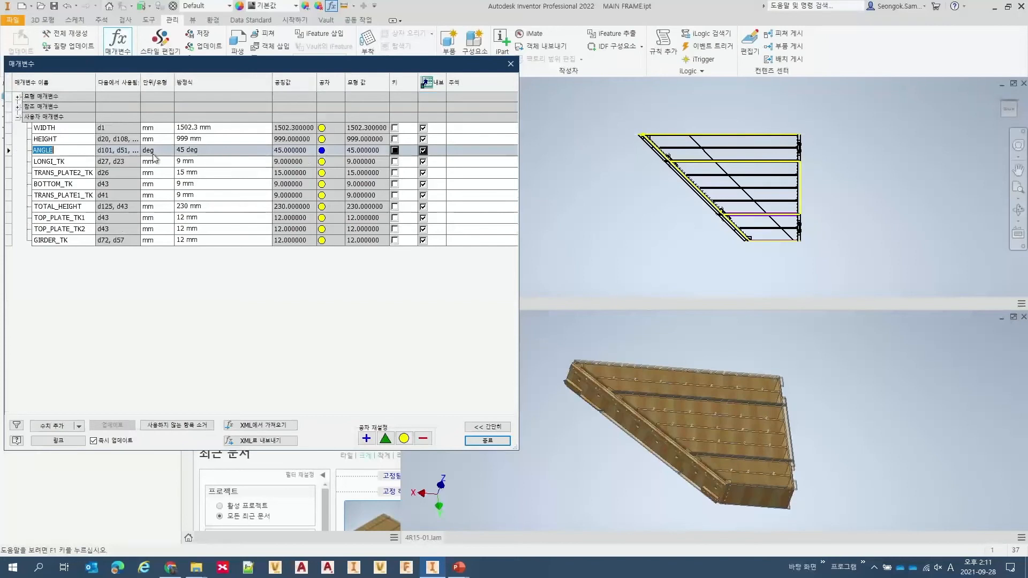
{"action": "left_click", "coordinate": [193, 151]}
{"action": "type", "text": "60"}
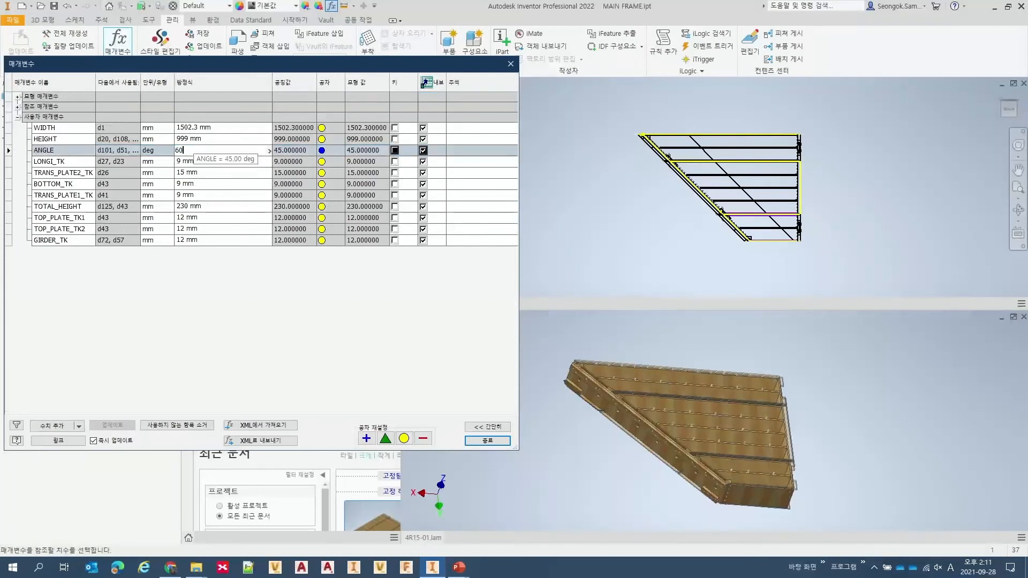
{"action": "key", "text": "Return"}
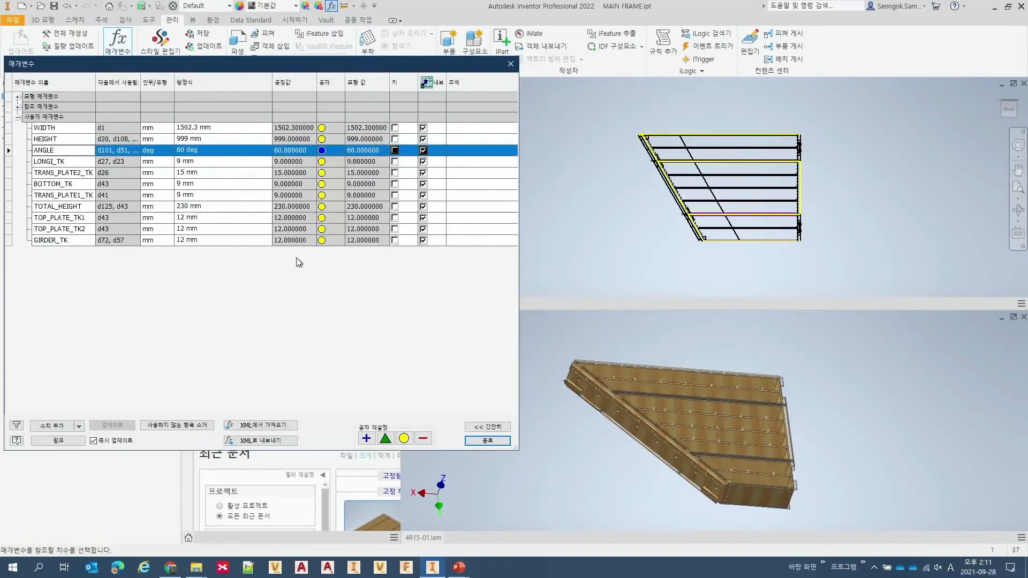
{"action": "left_click", "coordinate": [479, 444]}
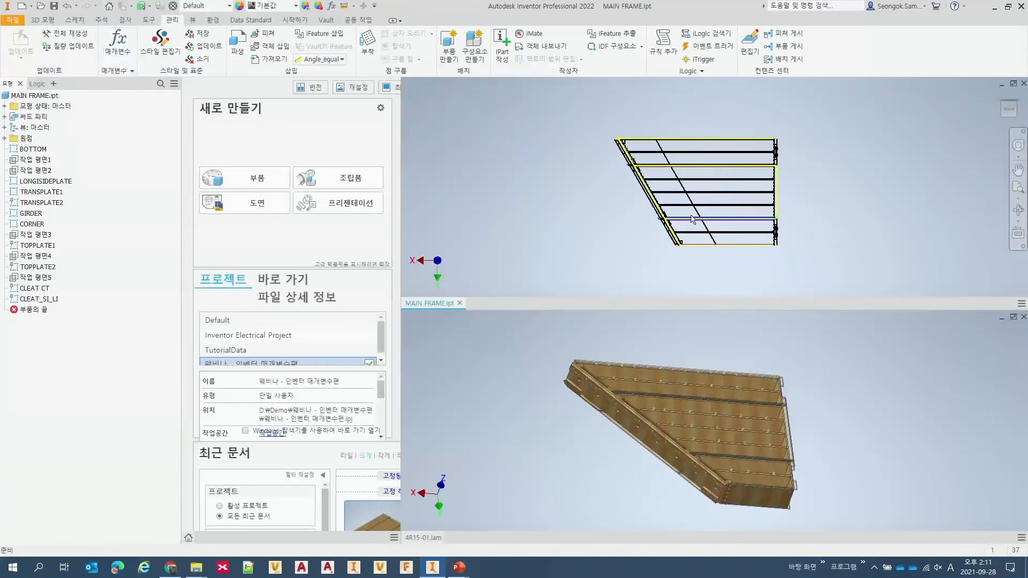
- Examine the changed skeleton, and activate 4R15-01.iam to inspect its top plates, girders and slanted side from several angles and distances
{"action": "middle_click_drag", "start_coordinate": [686, 216], "coordinate": [679, 220]}
{"action": "scroll", "coordinate": [680, 220], "scroll_direction": "down", "scroll_amount": 3}
{"action": "scroll", "coordinate": [679, 220], "scroll_direction": "up", "scroll_amount": 4}
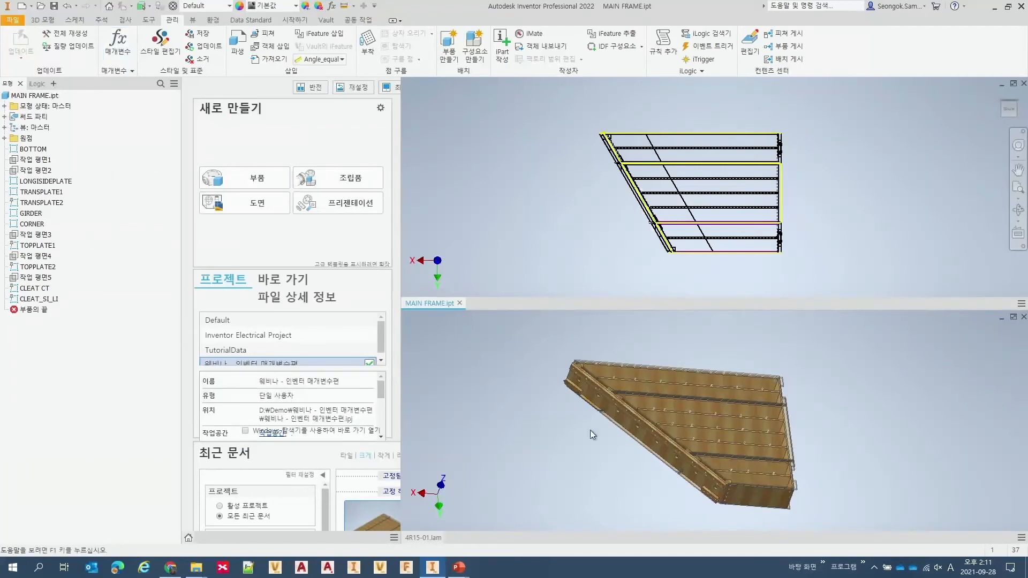
{"action": "left_click", "coordinate": [539, 439]}
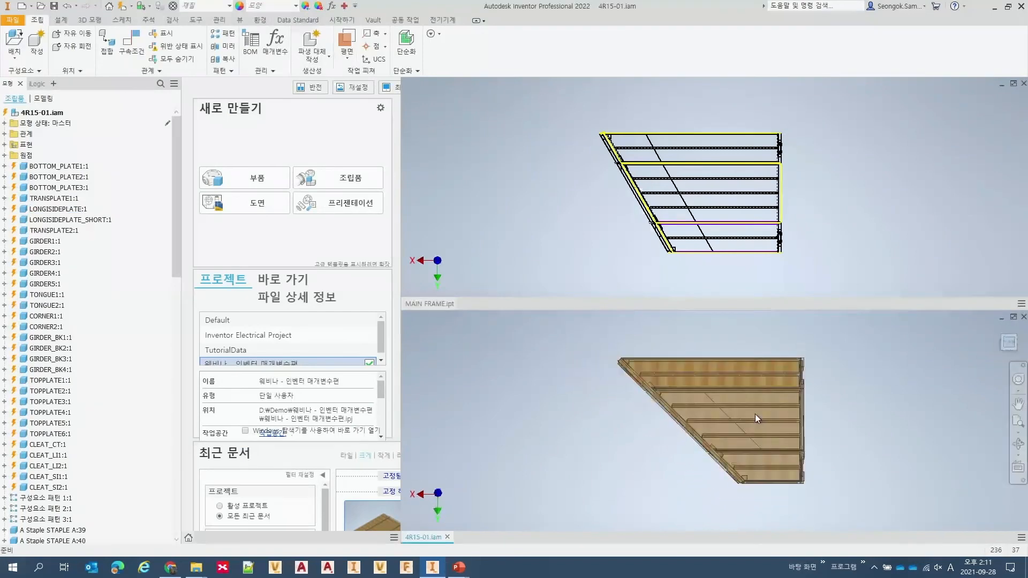
{"action": "scroll", "coordinate": [753, 425], "scroll_direction": "down", "scroll_amount": 5}
{"action": "middle_click_drag", "start_coordinate": [752, 428], "coordinate": [681, 409]}
{"action": "scroll", "coordinate": [679, 418], "scroll_direction": "up", "scroll_amount": 3}
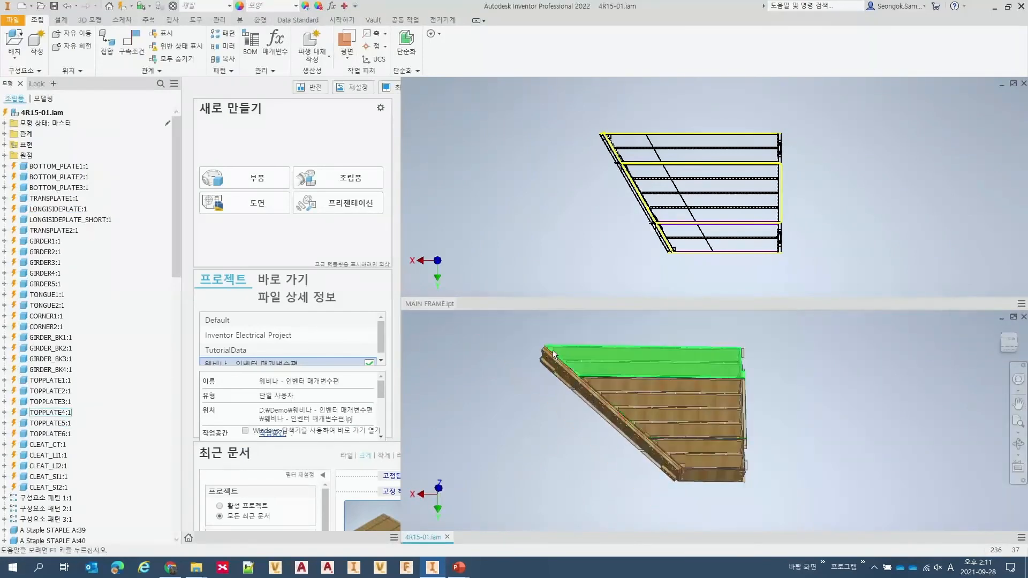
{"action": "scroll", "coordinate": [695, 471], "scroll_direction": "down", "scroll_amount": 3}
{"action": "scroll", "coordinate": [696, 466], "scroll_direction": "down", "scroll_amount": 5}
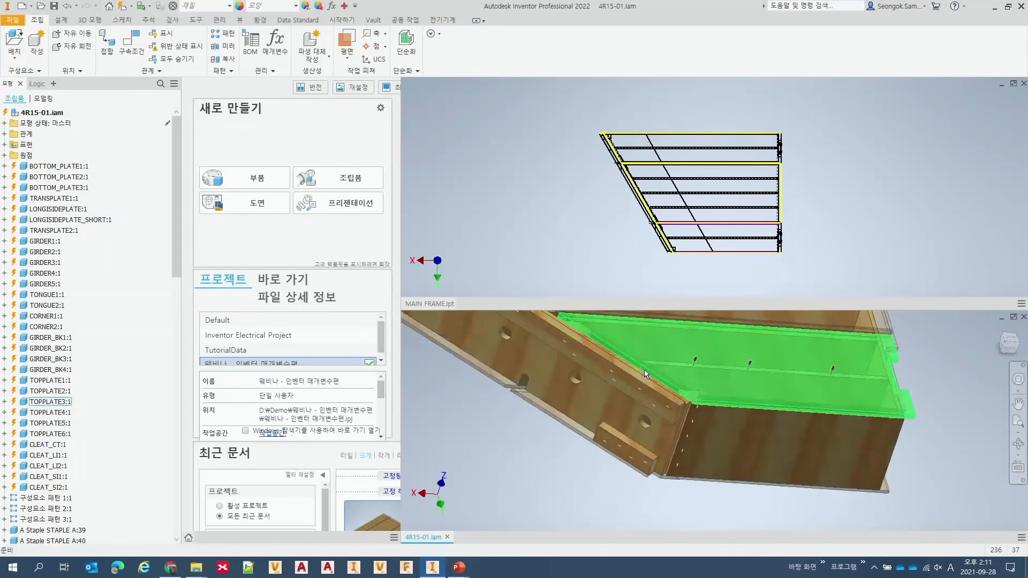
{"action": "middle_click_drag", "start_coordinate": [785, 370], "coordinate": [742, 434]}
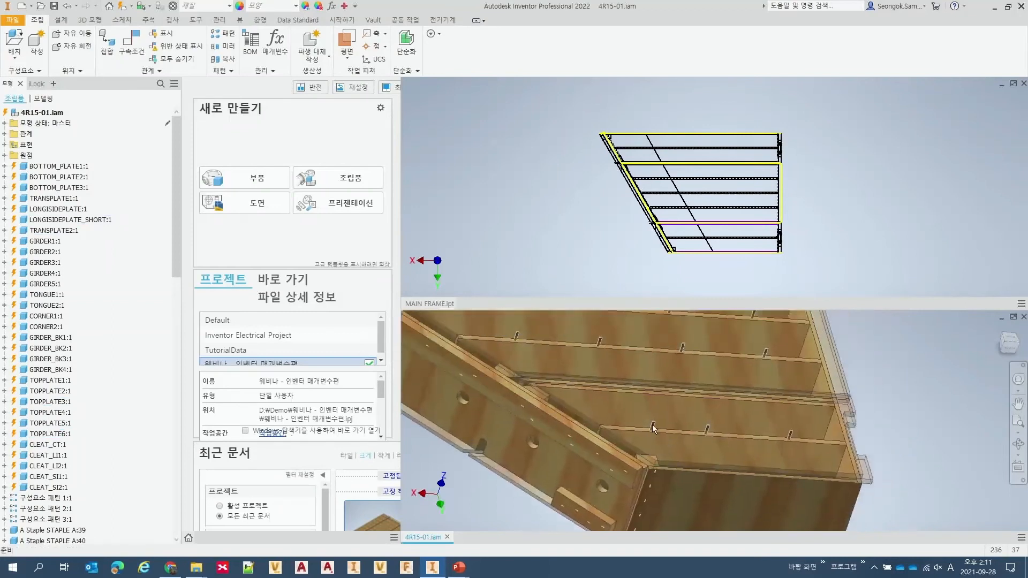
{"action": "scroll", "coordinate": [748, 375], "scroll_direction": "up", "scroll_amount": 2}
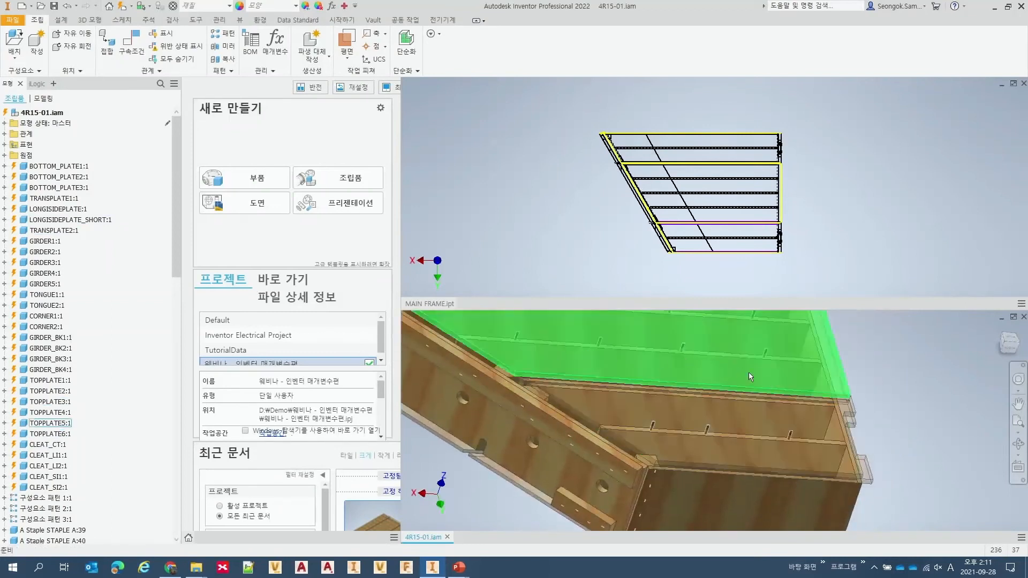
{"action": "scroll", "coordinate": [760, 383], "scroll_direction": "up", "scroll_amount": 2}
{"action": "scroll", "coordinate": [760, 383], "scroll_direction": "down", "scroll_amount": 3}
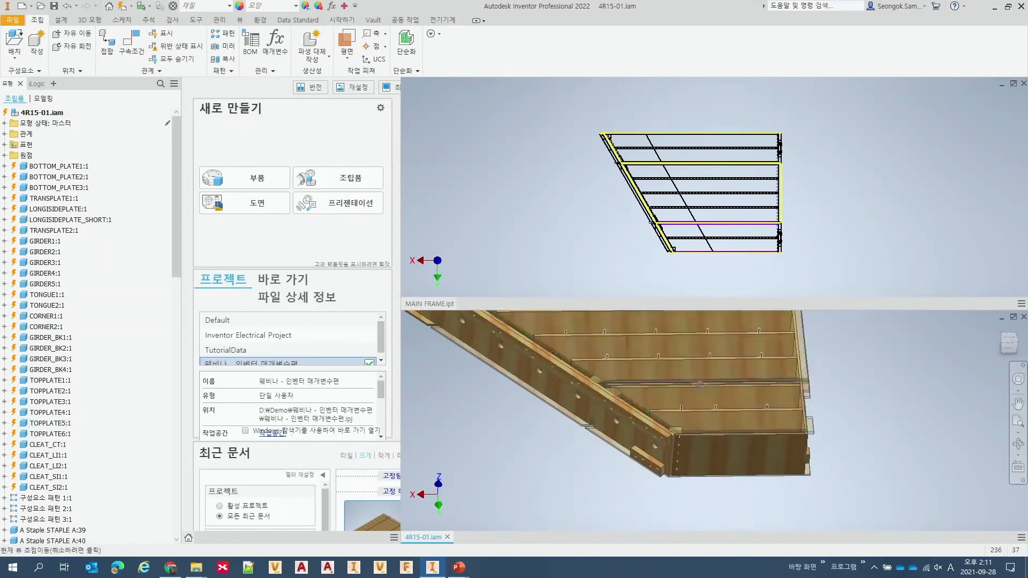
{"action": "middle_click_drag", "start_coordinate": [698, 382], "coordinate": [718, 390]}
{"action": "scroll", "coordinate": [673, 371], "scroll_direction": "down", "scroll_amount": 3}
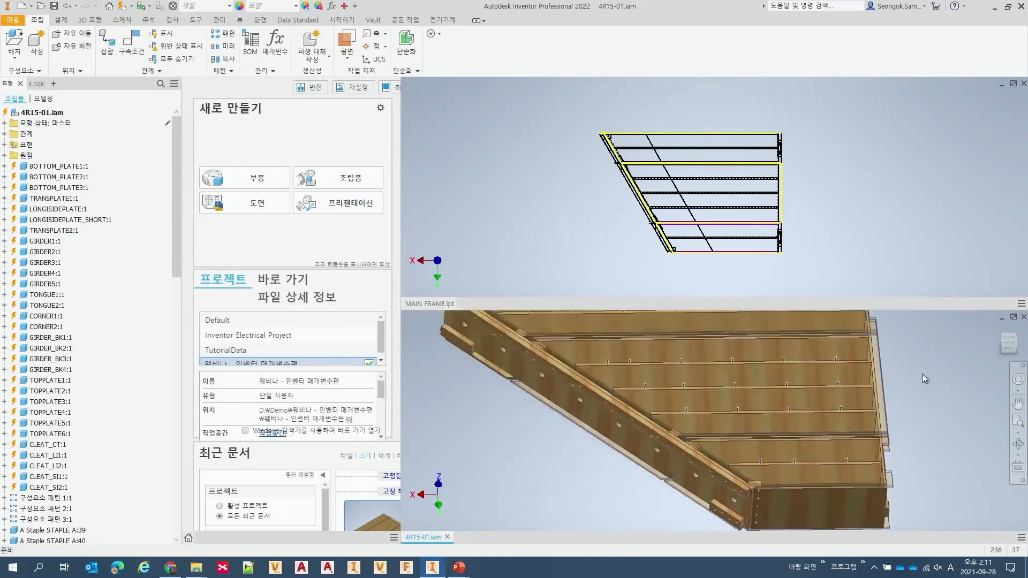
- Update the 4R15-01 assembly from the changed skeleton, accept the component update, and inspect the joints along its slanted side
{"action": "left_click", "coordinate": [1008, 340]}
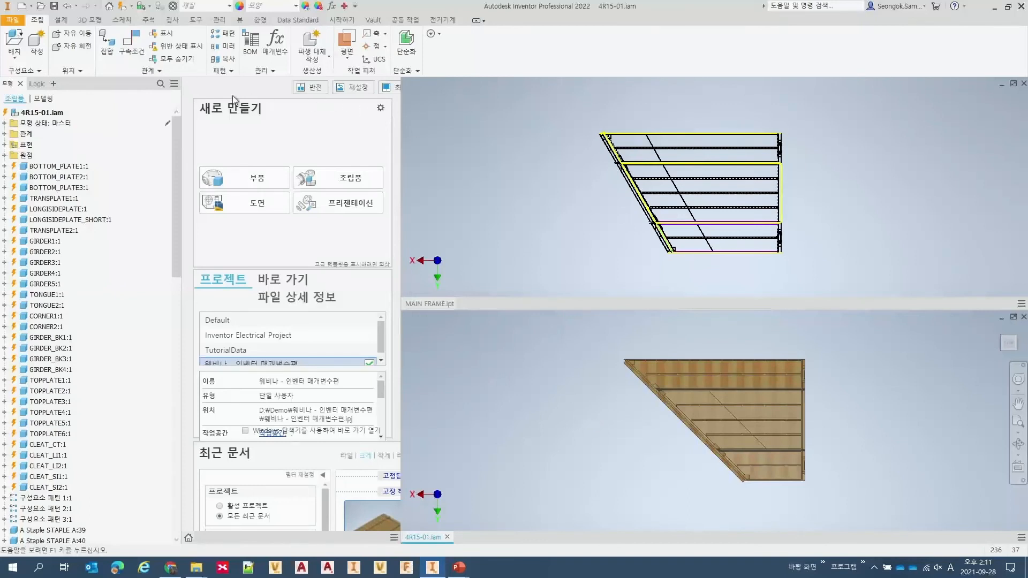
{"action": "left_click", "coordinate": [123, 7]}
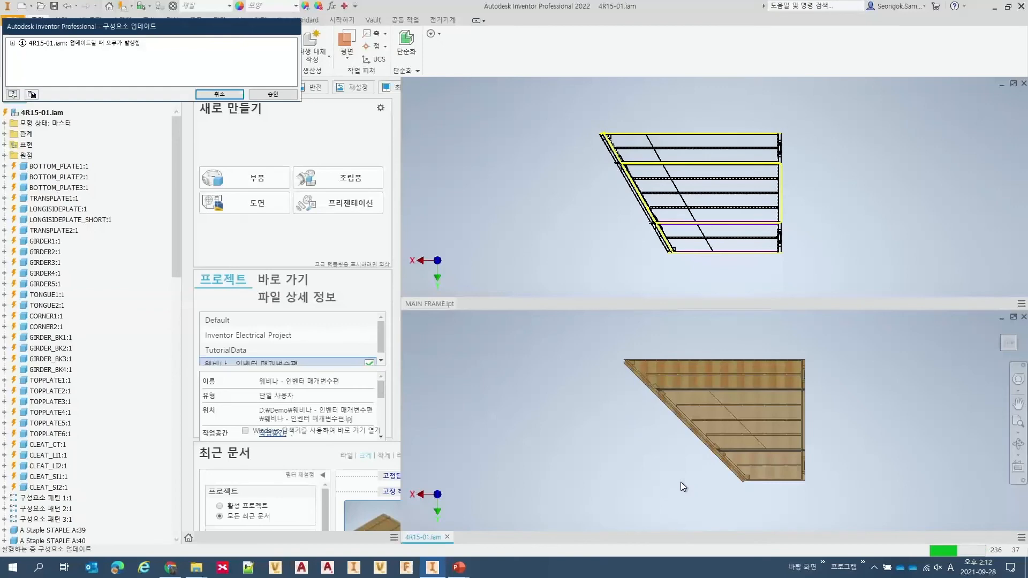
{"action": "left_click", "coordinate": [273, 94]}
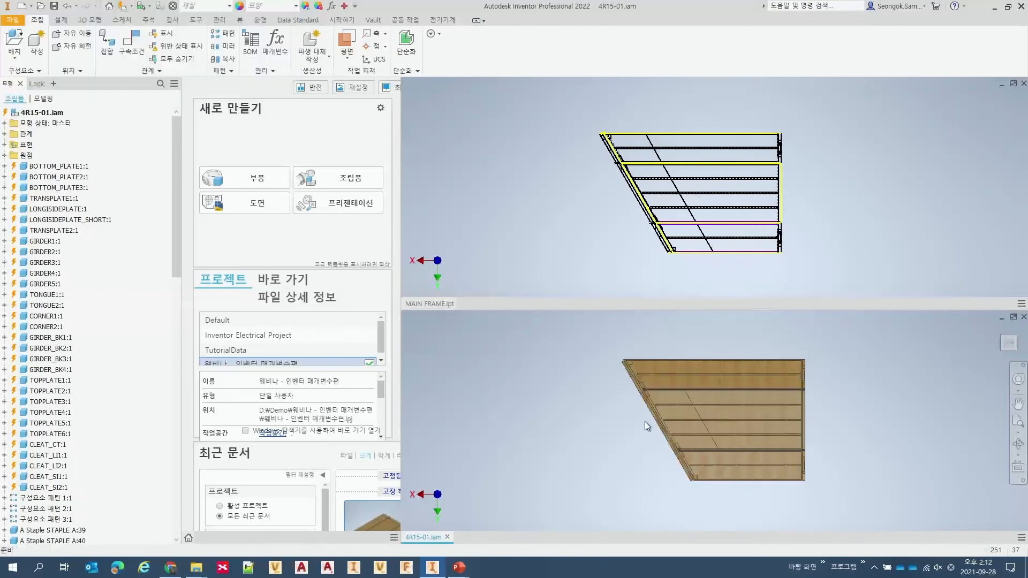
{"action": "scroll", "coordinate": [683, 439], "scroll_direction": "up", "scroll_amount": 3}
{"action": "mouse_move", "coordinate": [684, 439]}
{"action": "middle_mouse_down", "text": "shift"}
{"action": "mouse_move", "coordinate": [734, 421]}
{"action": "mouse_move", "coordinate": [690, 435]}
{"action": "middle_mouse_up", "text": "shift"}
{"action": "scroll", "coordinate": [677, 459], "scroll_direction": "up", "scroll_amount": 5}
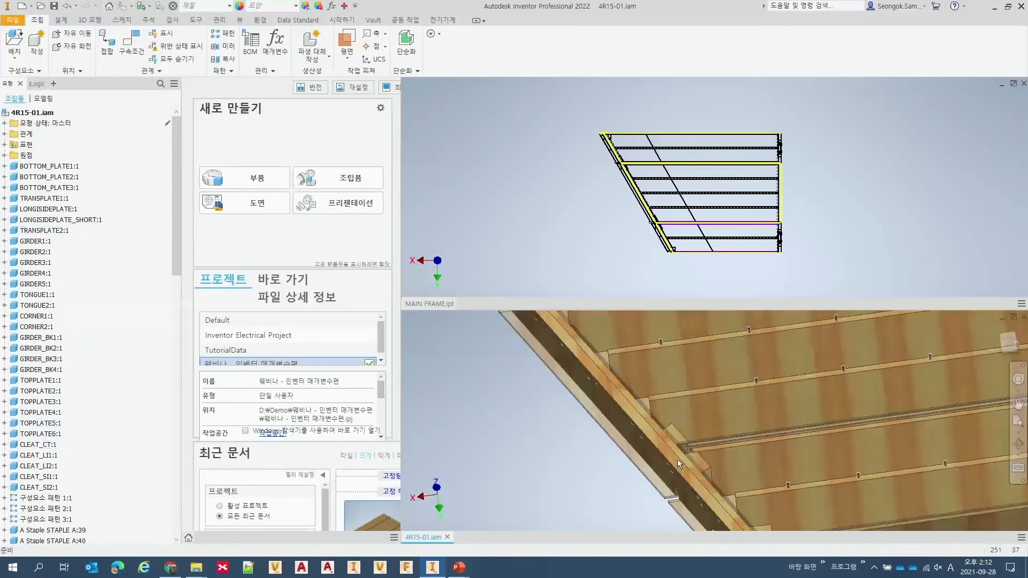
- View the whole 4R15-01 assembly, and activate MAIN FRAME.ipt to view its skeleton sketches isometrically
{"action": "scroll", "coordinate": [519, 429], "scroll_direction": "down", "scroll_amount": 2}
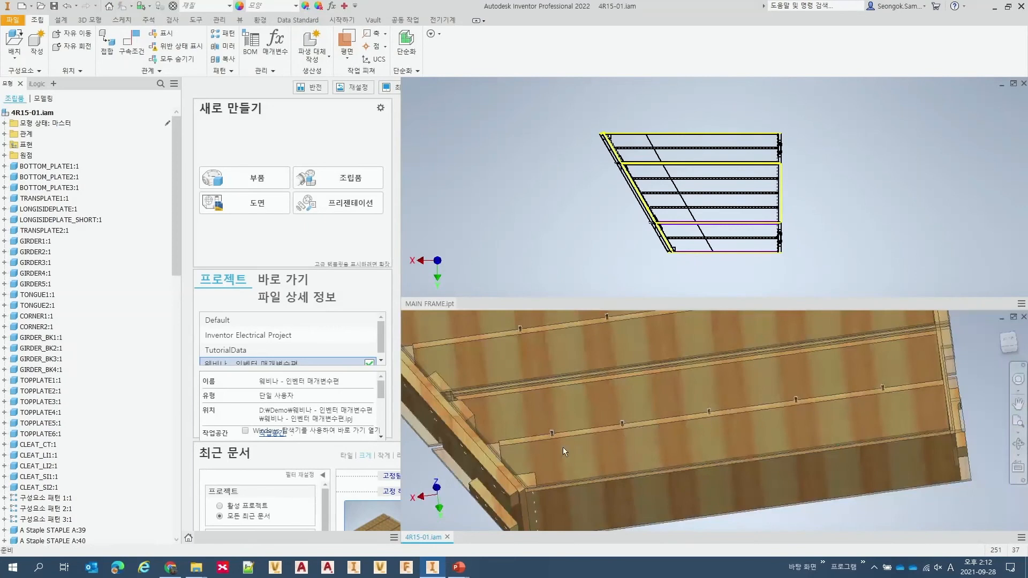
{"action": "scroll", "coordinate": [563, 448], "scroll_direction": "down", "scroll_amount": 6}
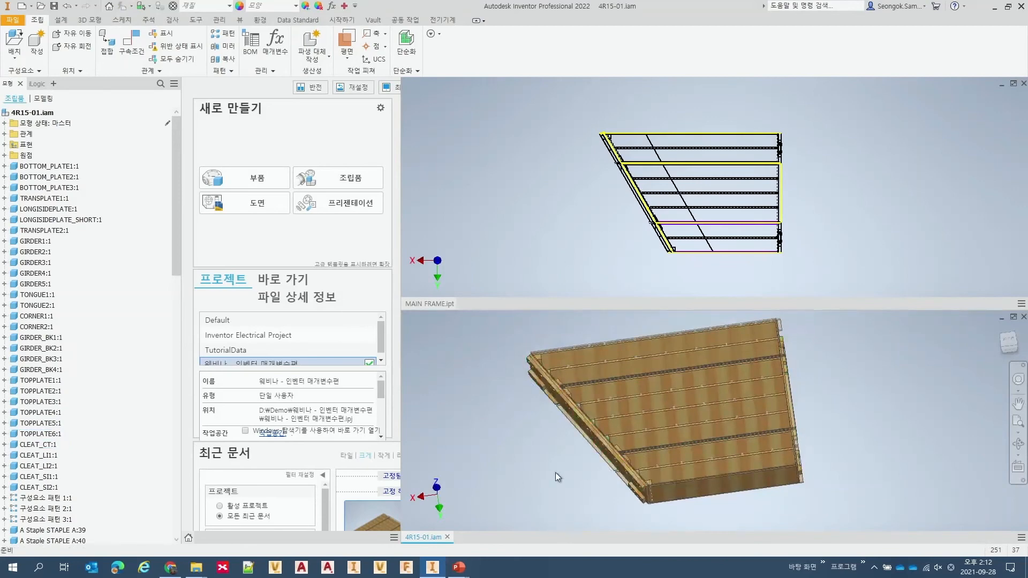
{"action": "left_click", "coordinate": [577, 224]}
{"action": "key", "text": "F6"}
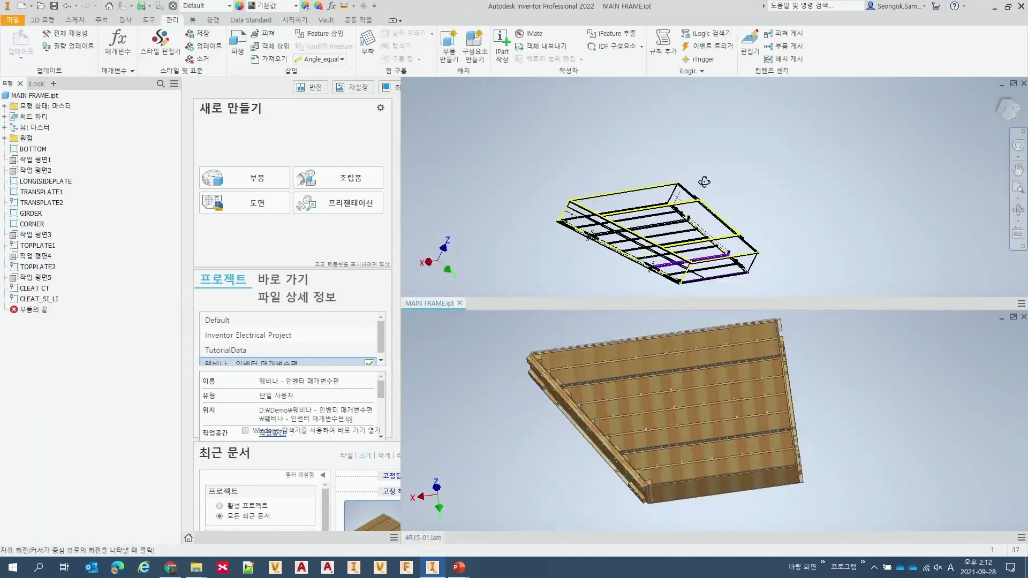
{"action": "scroll", "coordinate": [657, 225], "scroll_direction": "down", "scroll_amount": 5}
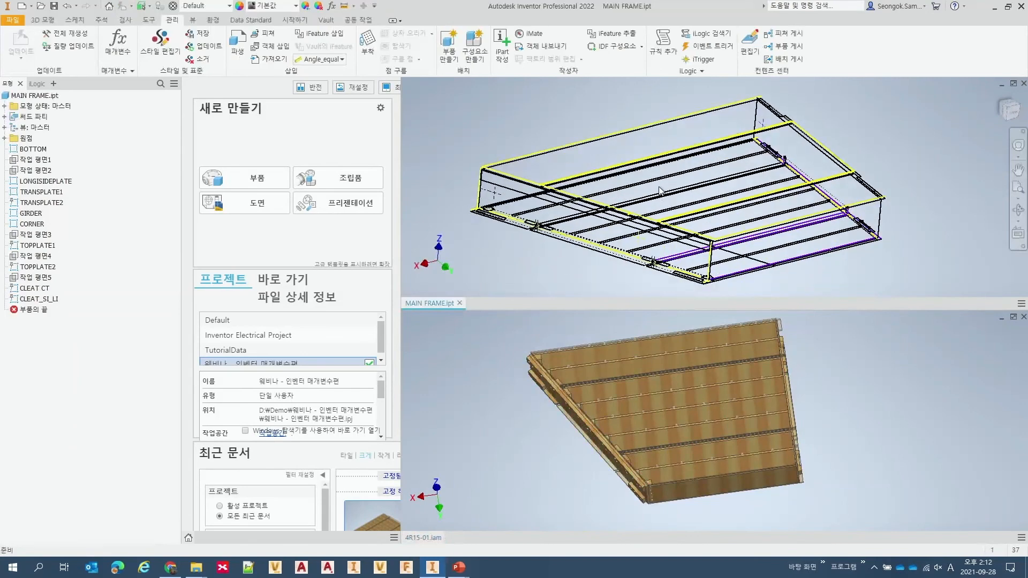
- Examine the model parameters of MAIN FRAME.ipt and their equations in the parameter table, and close the table
{"action": "left_click", "coordinate": [118, 43]}
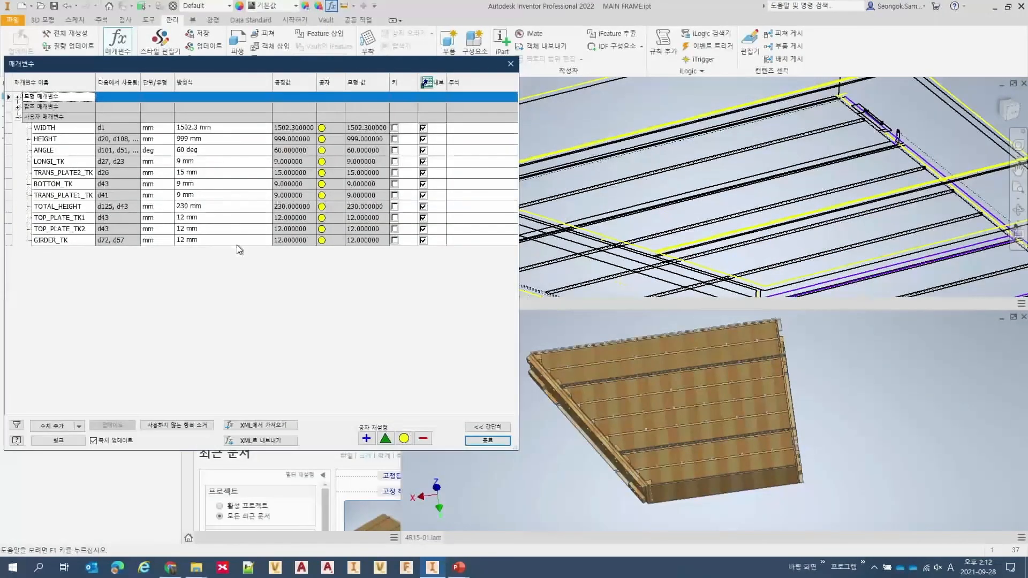
{"action": "left_click", "coordinate": [17, 96]}
{"action": "scroll", "coordinate": [230, 232], "scroll_direction": "down", "scroll_amount": 10}
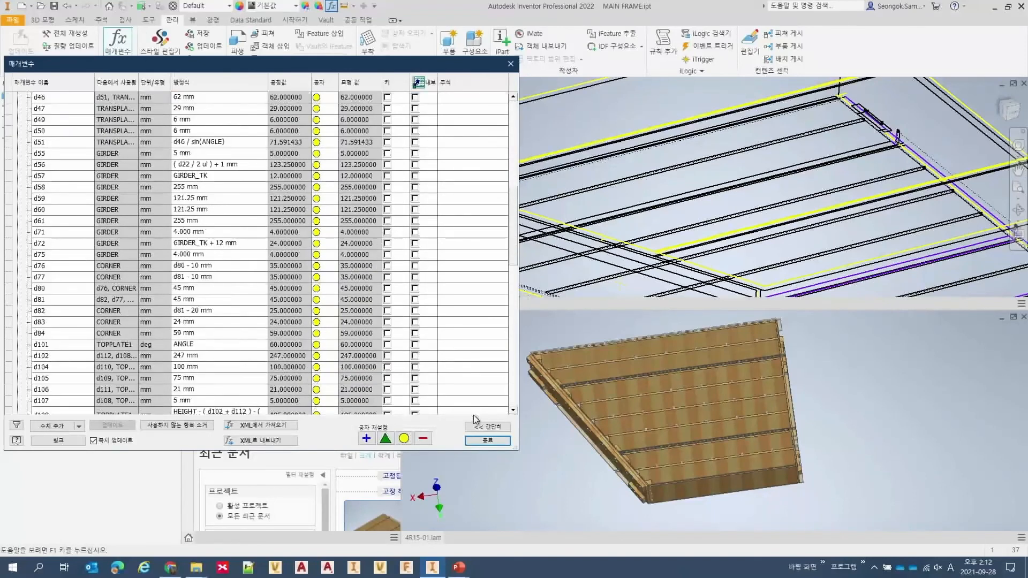
{"action": "left_click", "coordinate": [487, 441]}
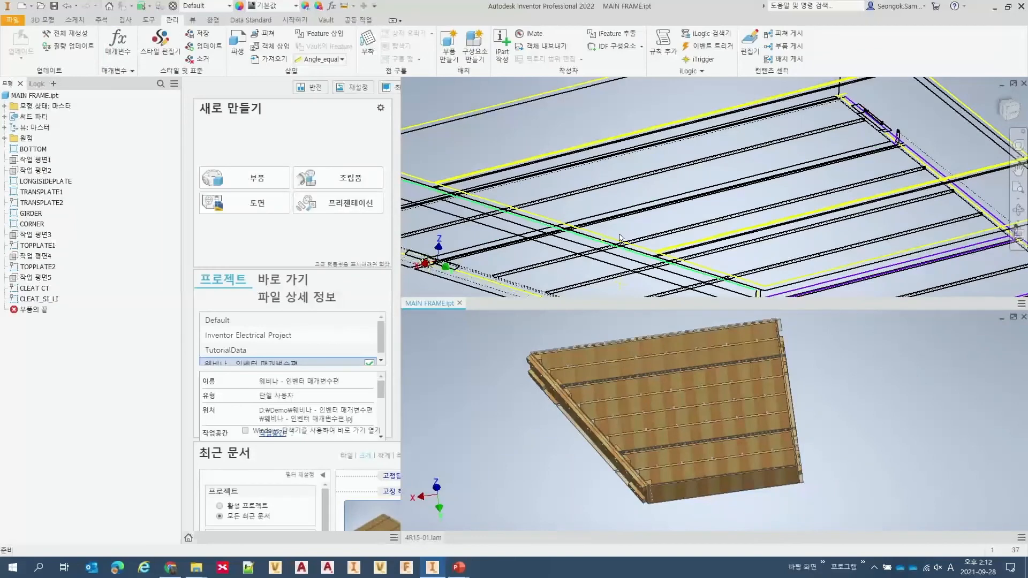
- Maximize the 4R15-01.iam view, and close the assembly and MAIN FRAME.ipt without saving changes
{"action": "left_click", "coordinate": [1012, 316]}
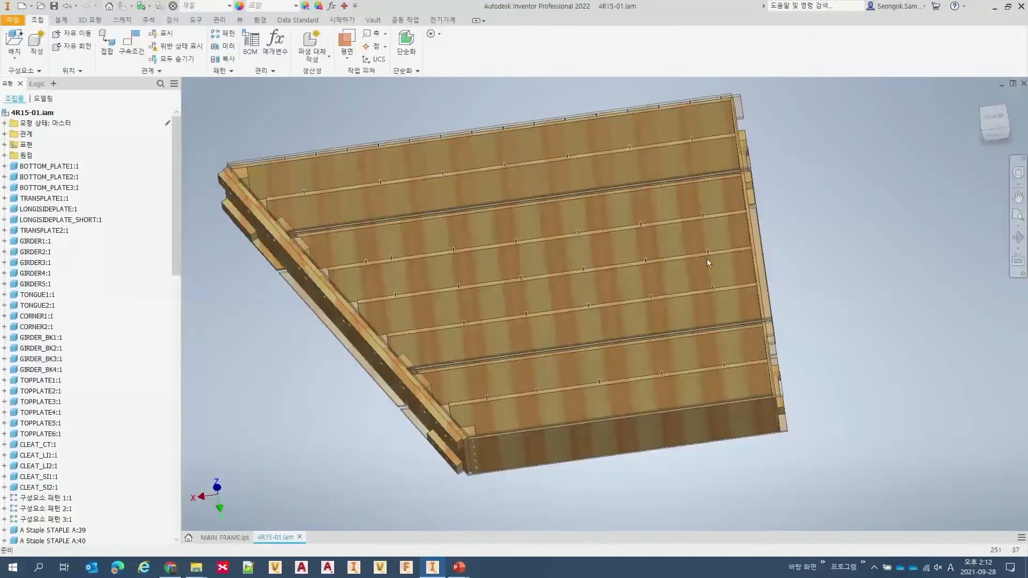
{"action": "left_click", "coordinate": [1023, 84]}
{"action": "left_click", "coordinate": [503, 297]}
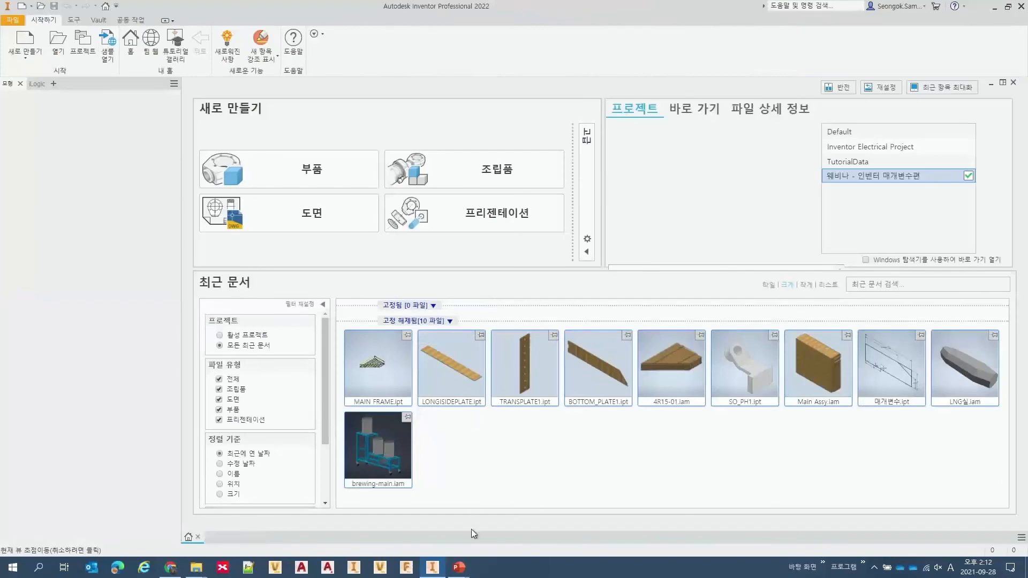
- Switch to the PowerPoint slide show to present the parameter, Excel table, iPart and iLogic slide, and return to Inventor
{"action": "mouse_move", "coordinate": [459, 568]}
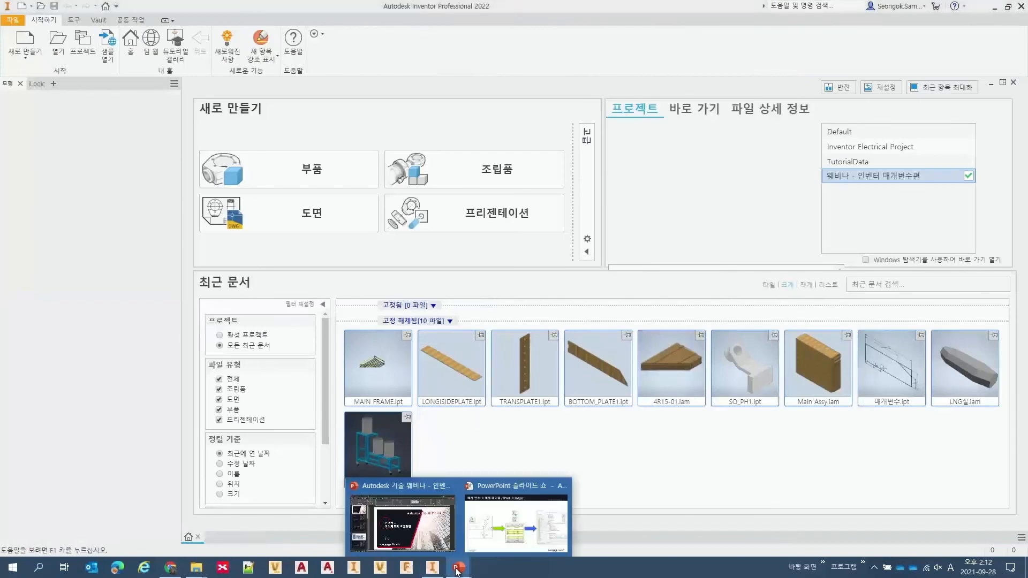
{"action": "left_click", "coordinate": [512, 537]}
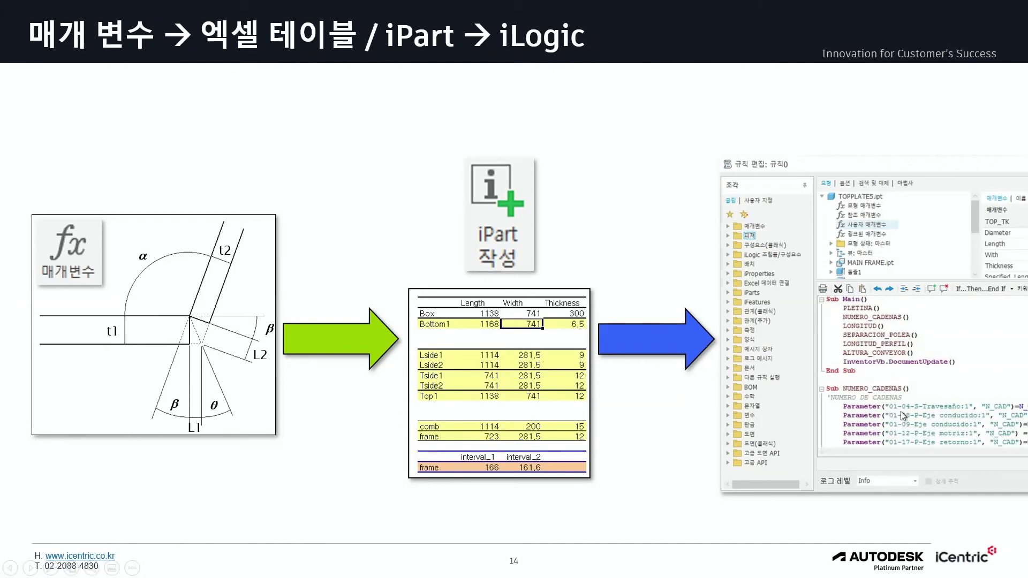
{"action": "key", "text": "alt+Tab"}
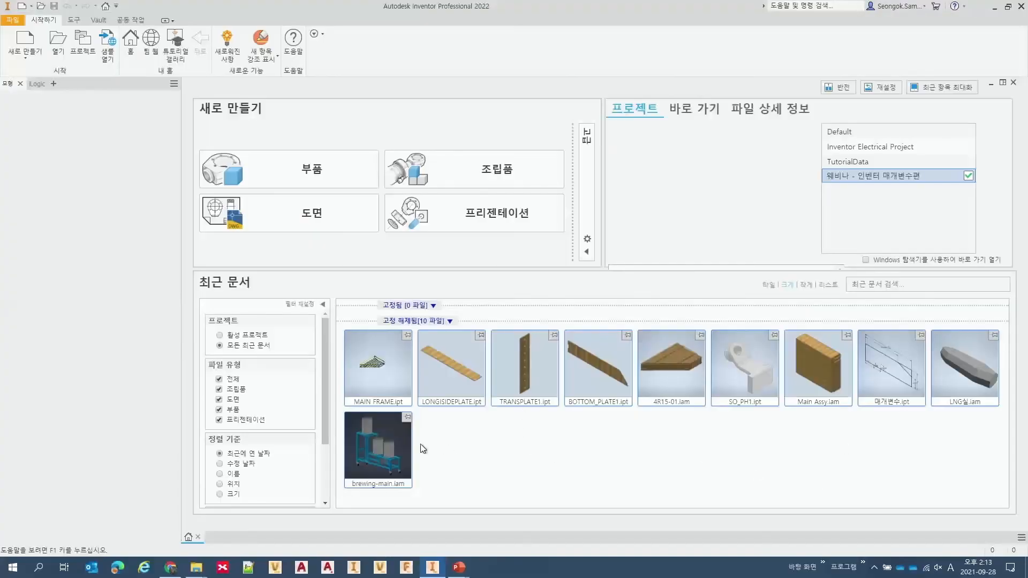
- Open the recent assembly brewing-main.iam and inspect the kettle frame from several angles
{"action": "double_click", "coordinate": [358, 448]}
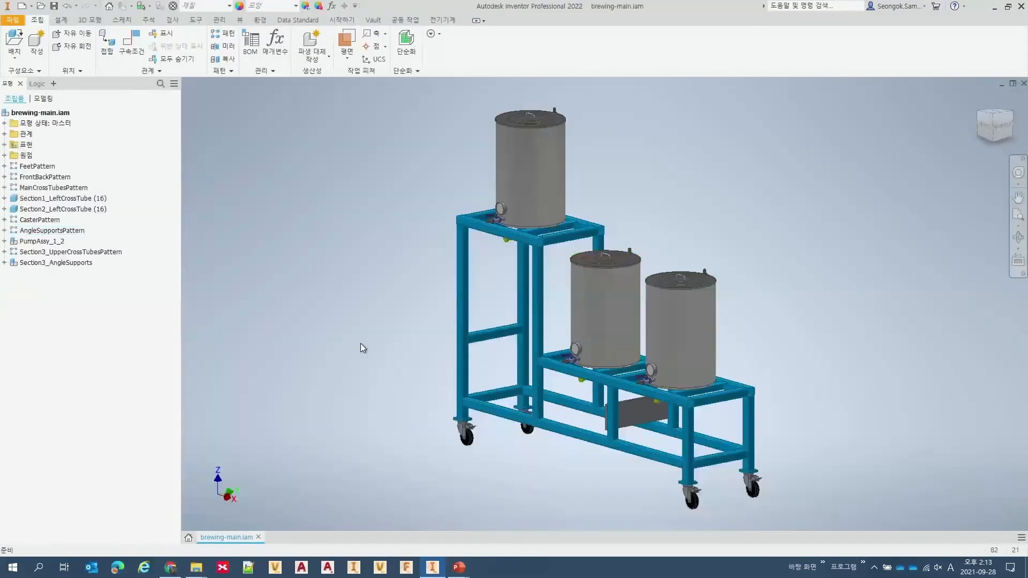
{"action": "middle_click_drag", "start_coordinate": [407, 324], "coordinate": [424, 325], "text": "shift"}
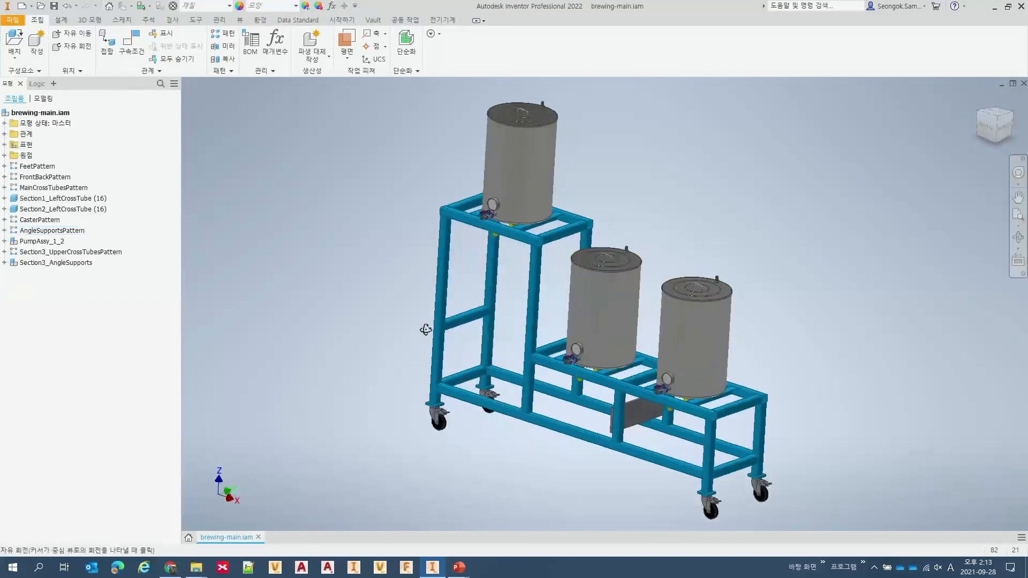
{"action": "middle_click_drag", "start_coordinate": [594, 239], "coordinate": [343, 262], "text": "shift"}
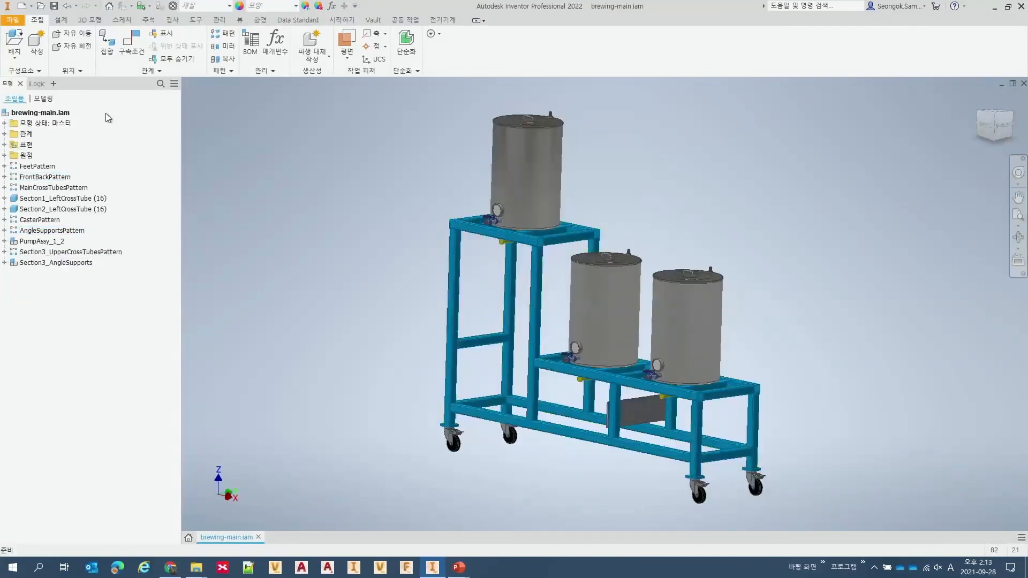
- Examine the iLogic rules of brewing-main.iam, including the ConvertTierTextToNumber code and model parameters, then the SetKettleSize, SetBurnerType, MakeFeet and MakeCasters entries
{"action": "left_click", "coordinate": [38, 84]}
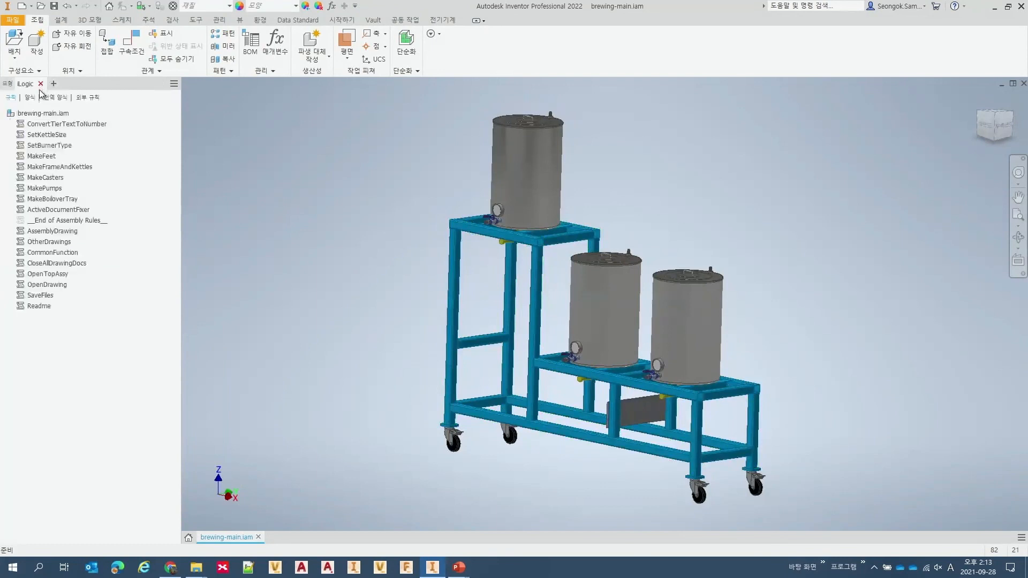
{"action": "double_click", "coordinate": [46, 126]}
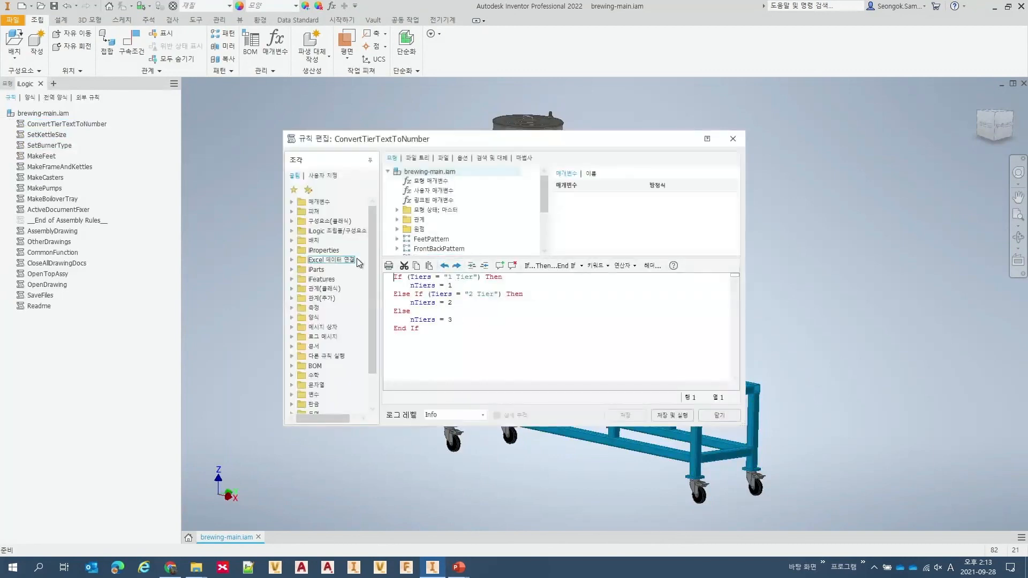
{"action": "left_click", "coordinate": [432, 181]}
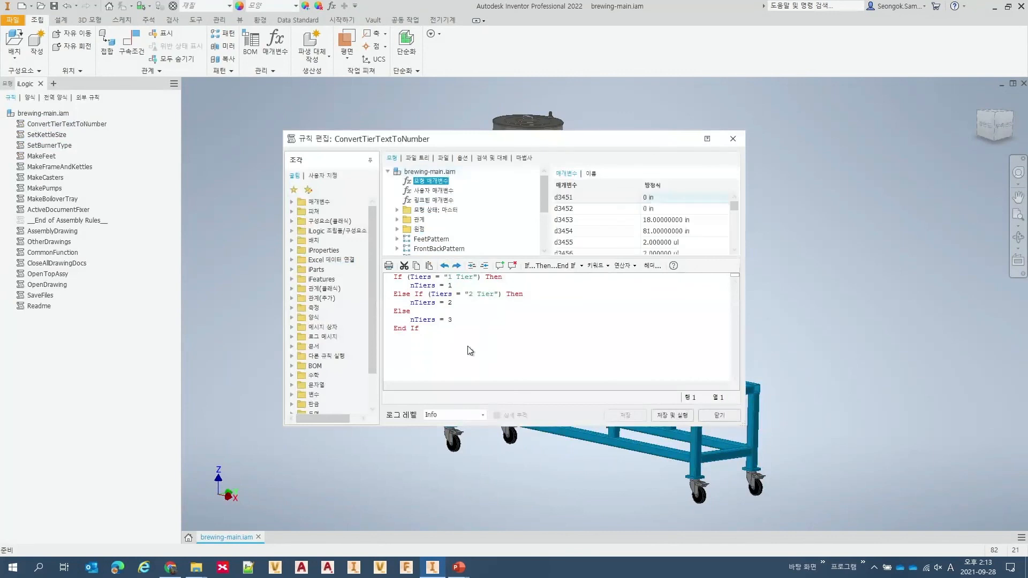
{"action": "left_click", "coordinate": [706, 414]}
{"action": "left_click", "coordinate": [52, 136]}
{"action": "left_click", "coordinate": [50, 146]}
{"action": "left_click", "coordinate": [47, 157]}
{"action": "left_click", "coordinate": [46, 176]}
- Open the Configure iLogic form of brewing-main.iam, enlarge it to show all its options, and reposition it
{"action": "left_click", "coordinate": [30, 98]}
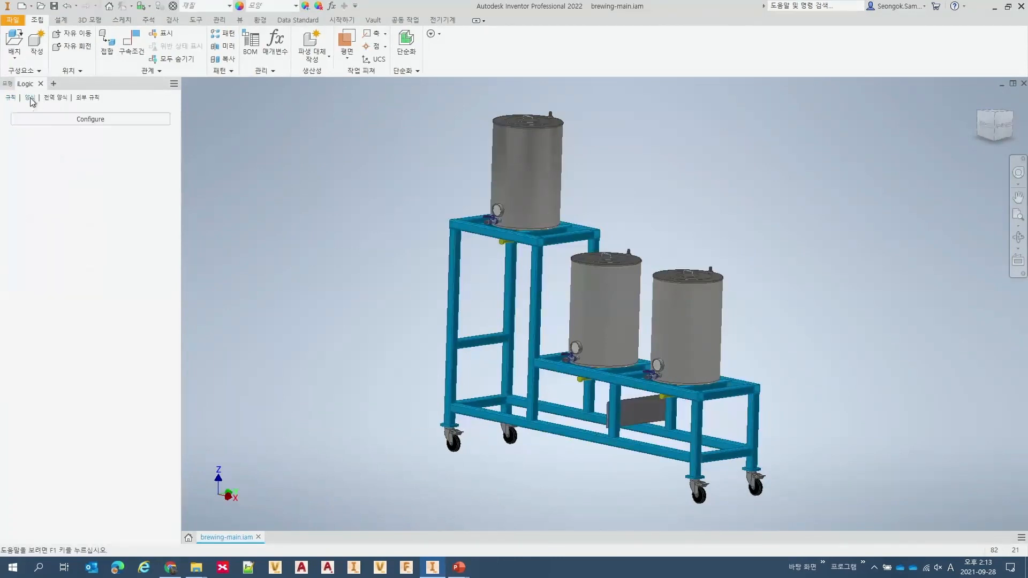
{"action": "left_click", "coordinate": [82, 120]}
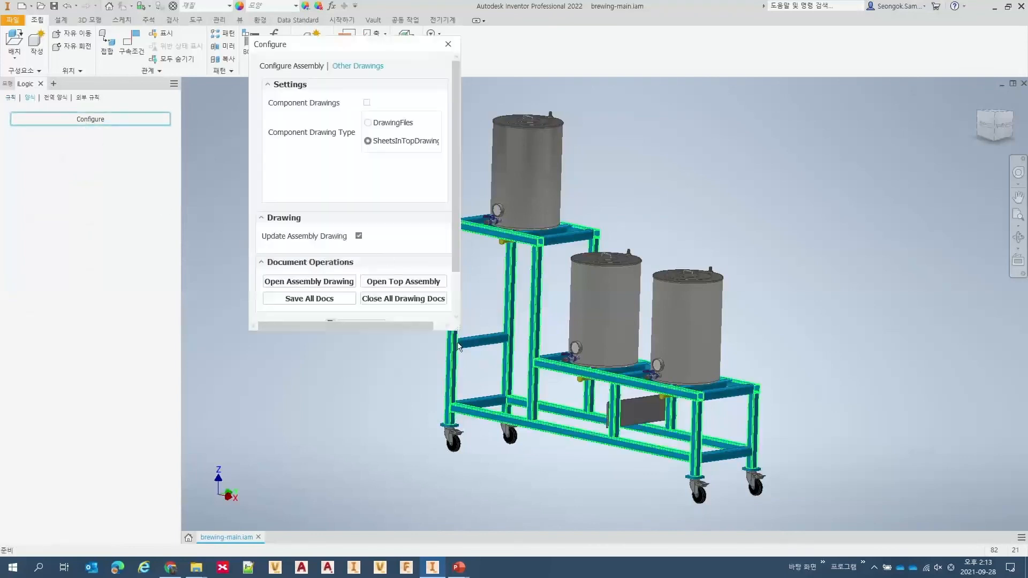
{"action": "left_click_drag", "start_coordinate": [458, 330], "coordinate": [626, 408]}
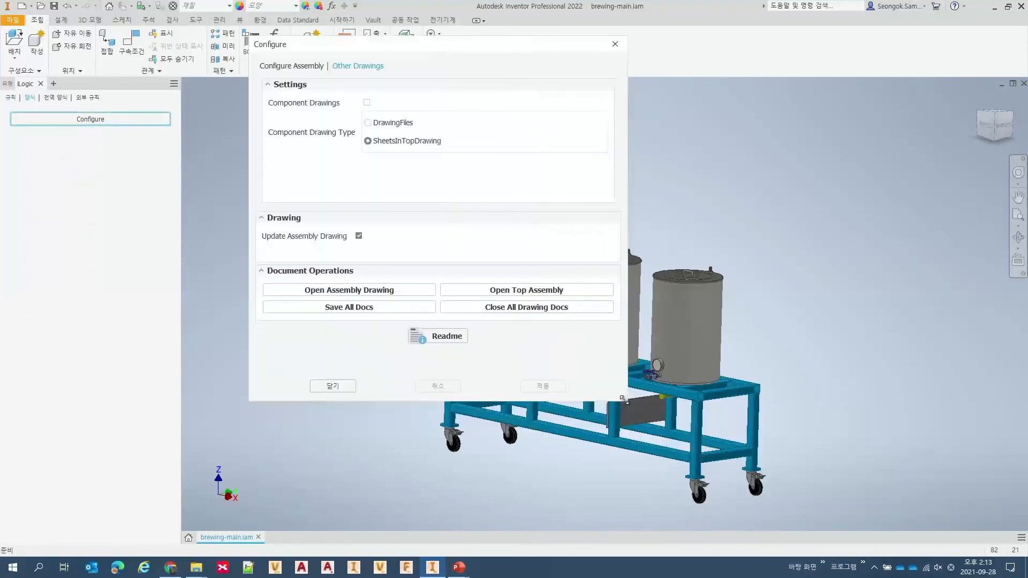
{"action": "left_click_drag", "start_coordinate": [380, 52], "coordinate": [289, 60]}
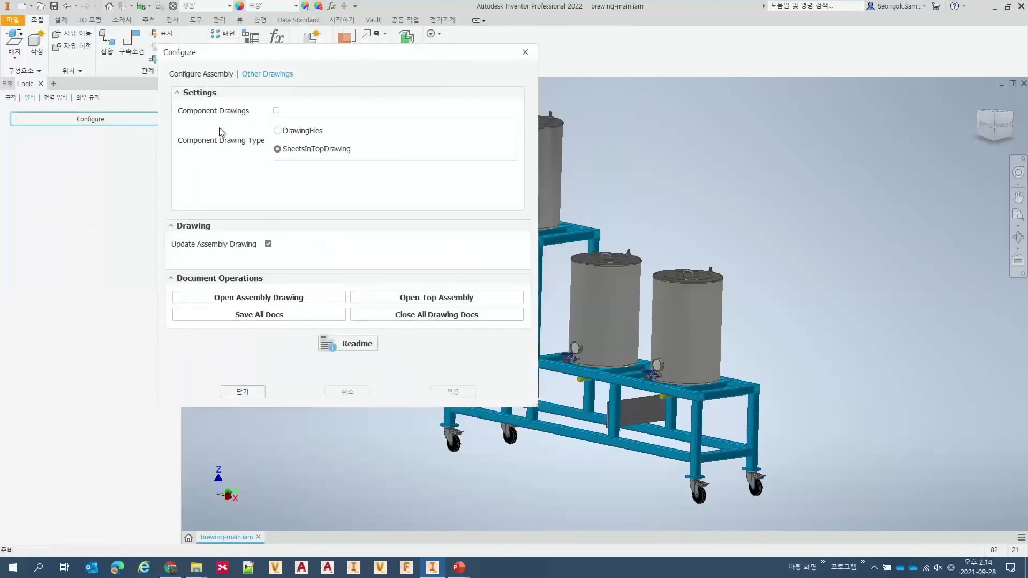
- Try DrawingFiles as the component drawing type, restore SheetsInTopDrawing, and reposition the Configure form
{"action": "left_click", "coordinate": [277, 131]}
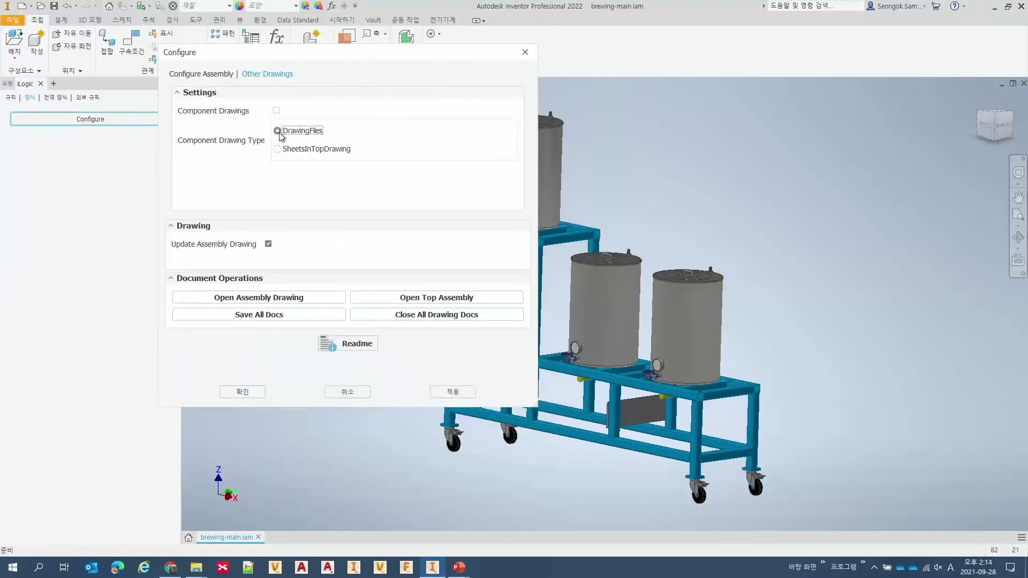
{"action": "left_click", "coordinate": [277, 149]}
{"action": "left_click_drag", "start_coordinate": [413, 56], "coordinate": [490, 94]}
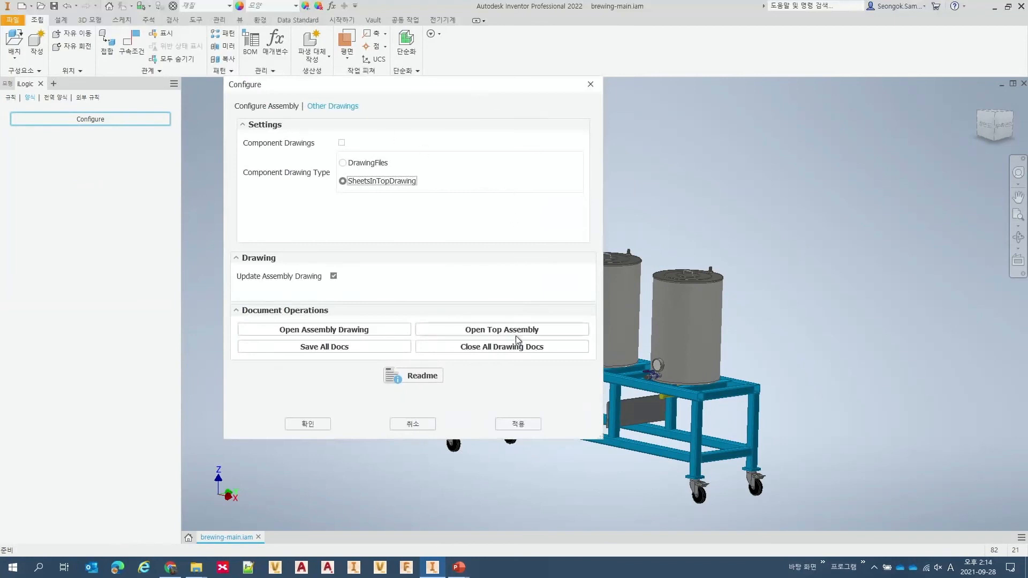
- View the form's Configure Assembly page, and close the form and brewing-main.iam without saving changes
{"action": "left_click", "coordinate": [281, 107]}
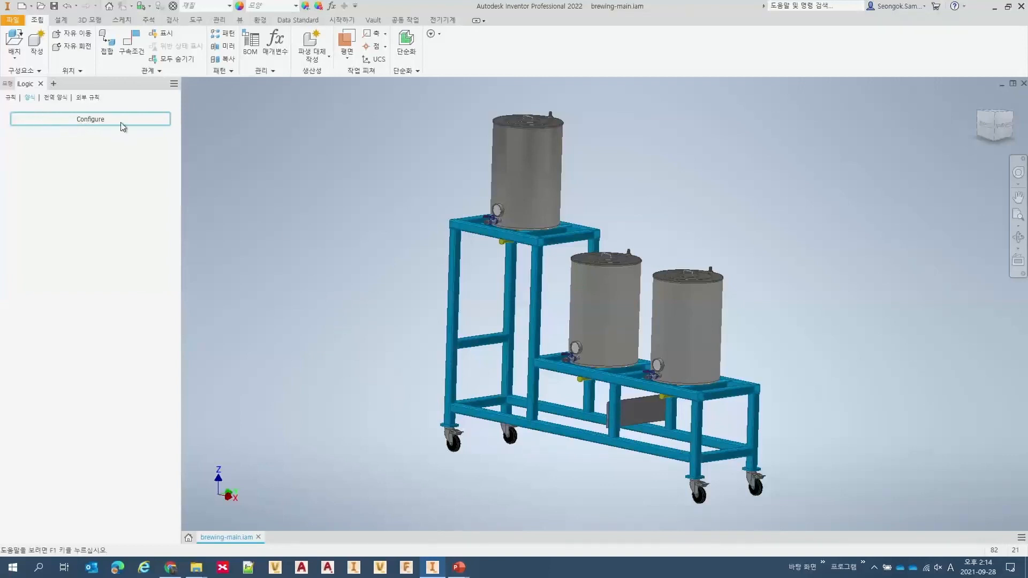
{"action": "left_click", "coordinate": [259, 538]}
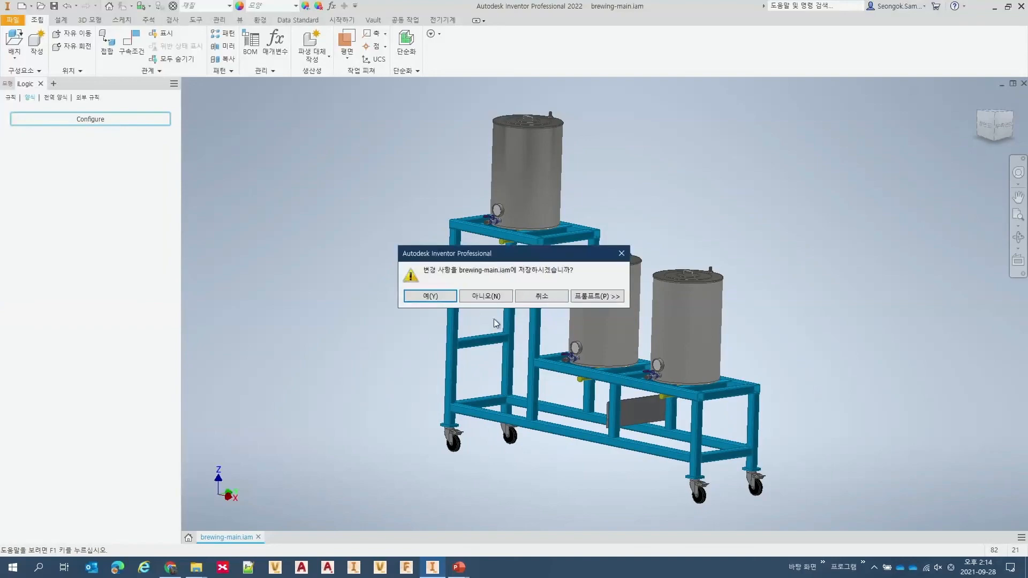
{"action": "left_click", "coordinate": [496, 296]}
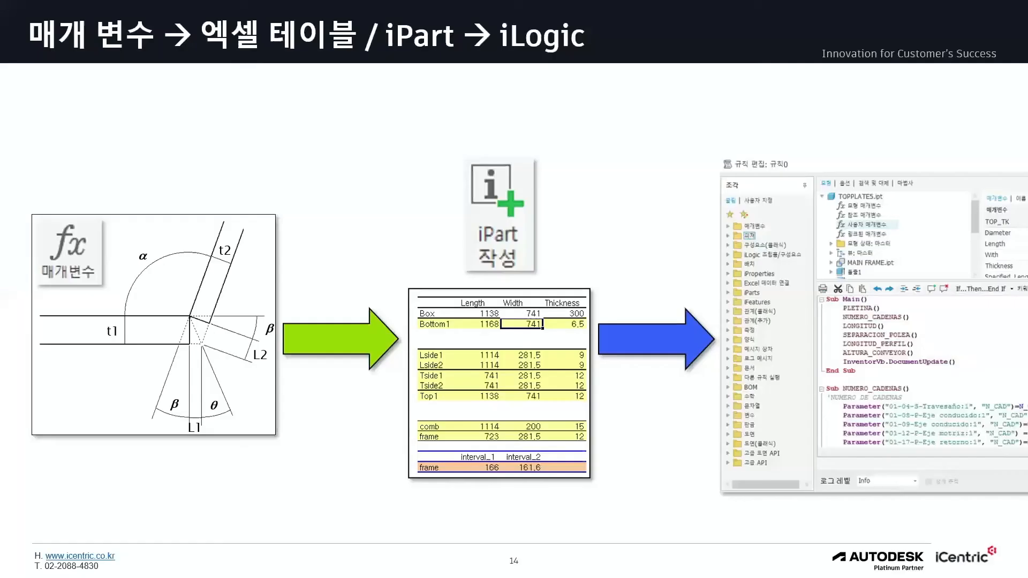